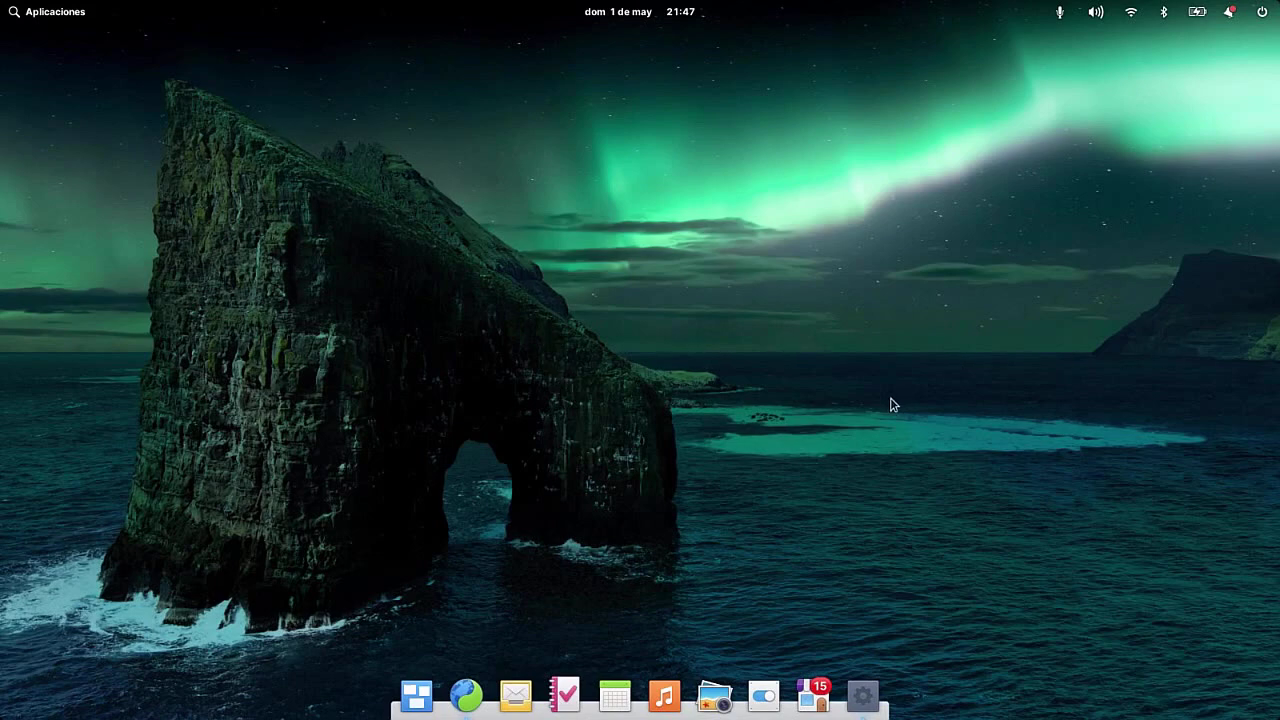
Step: Switch to the web browser and examine the address and opening sections of the elementary OS Instalación page
{"action": "left_click", "coordinate": [466, 697]}
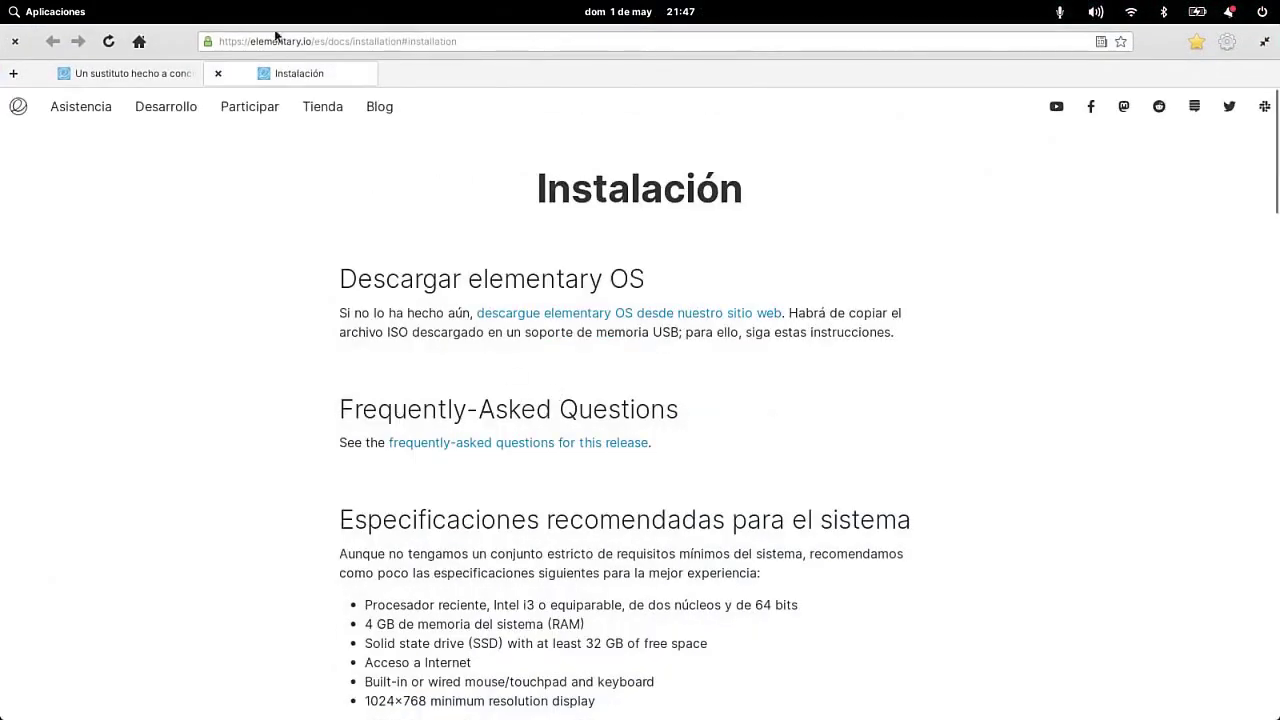
{"action": "left_click_drag", "start_coordinate": [222, 41], "coordinate": [520, 41]}
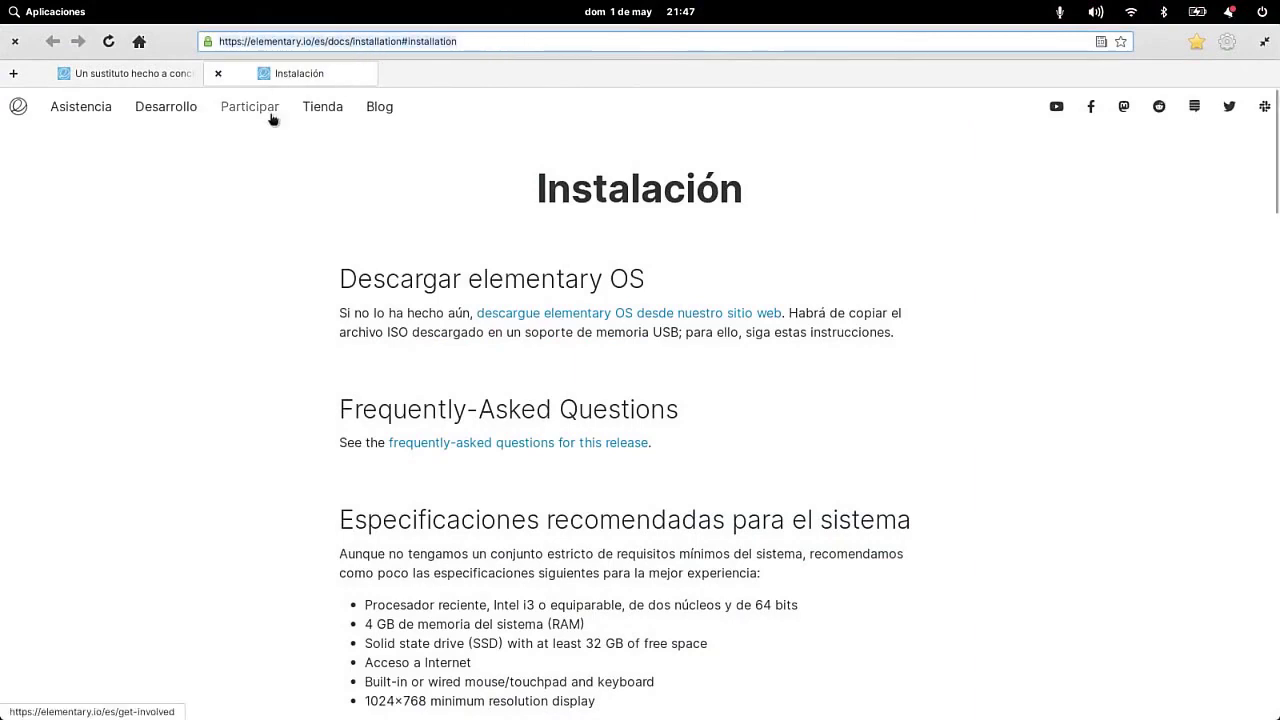
{"action": "scroll", "coordinate": [251, 251], "scroll_direction": "down", "scroll_amount": 1}
{"action": "scroll", "coordinate": [286, 277], "scroll_direction": "up", "scroll_amount": 1}
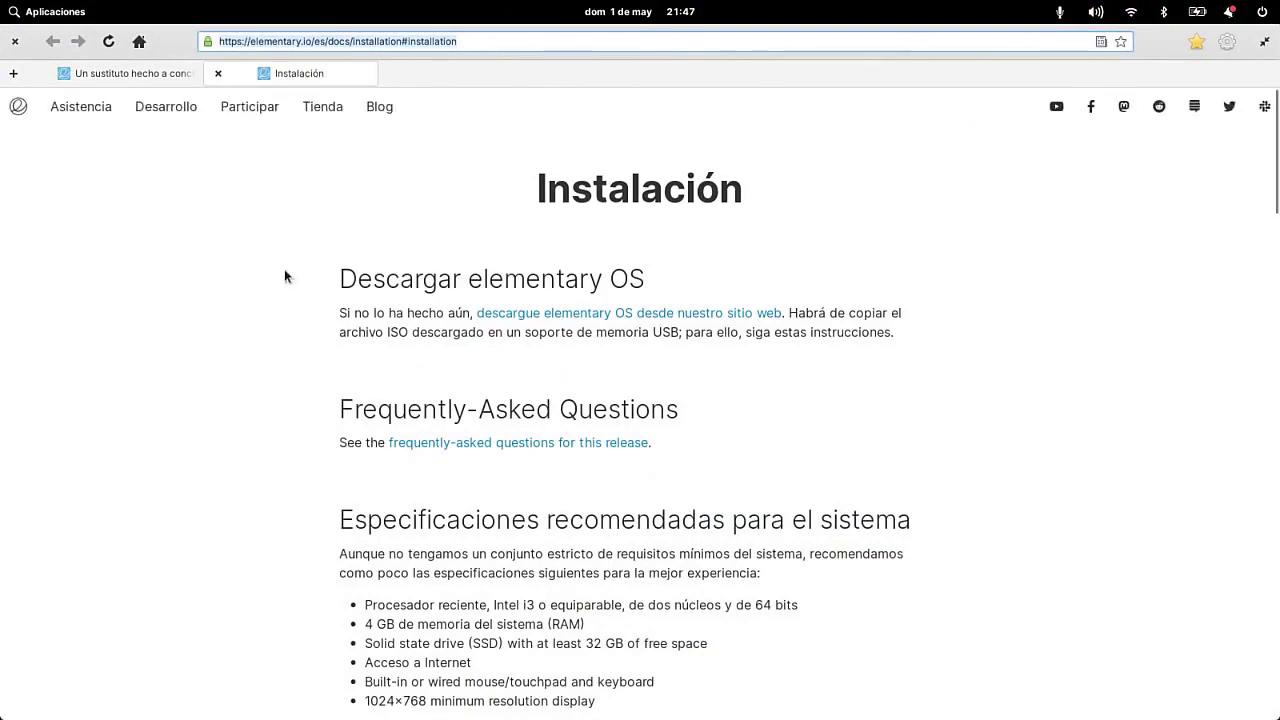
{"action": "scroll", "coordinate": [303, 266], "scroll_direction": "down", "scroll_amount": 2}
{"action": "scroll", "coordinate": [337, 362], "scroll_direction": "up", "scroll_amount": 2}
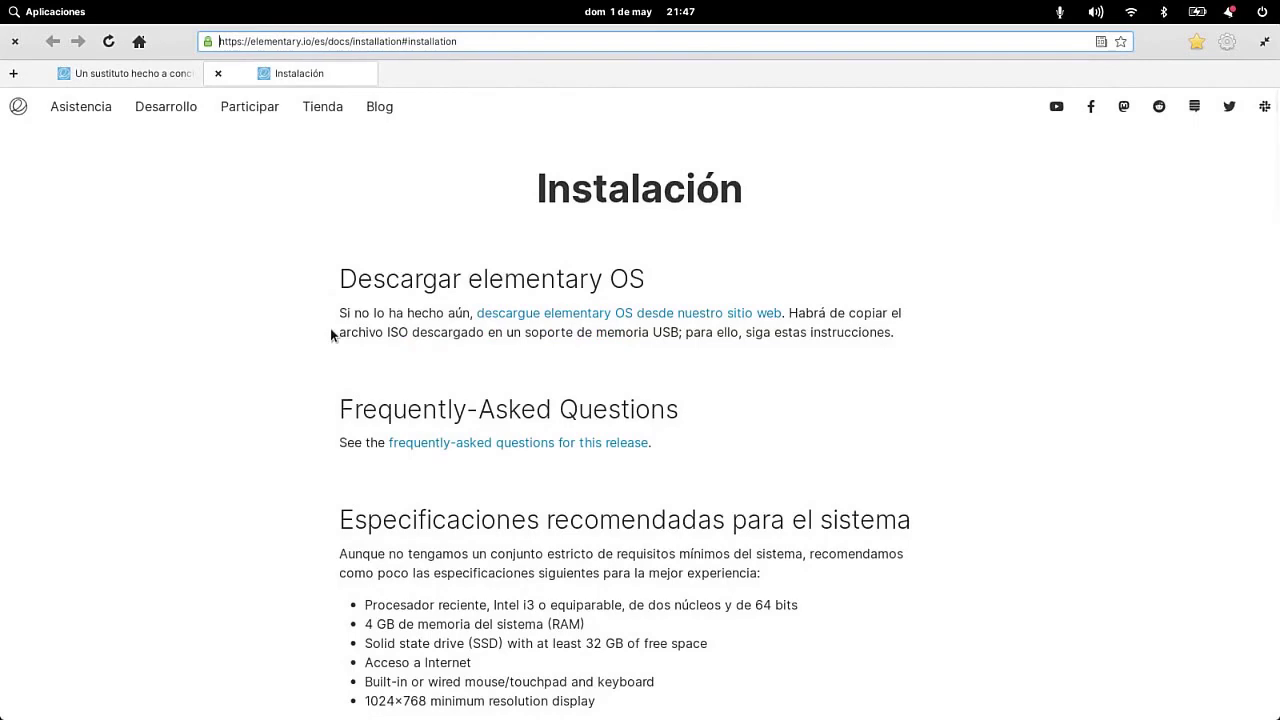
{"action": "scroll", "coordinate": [350, 370], "scroll_direction": "down", "scroll_amount": 2}
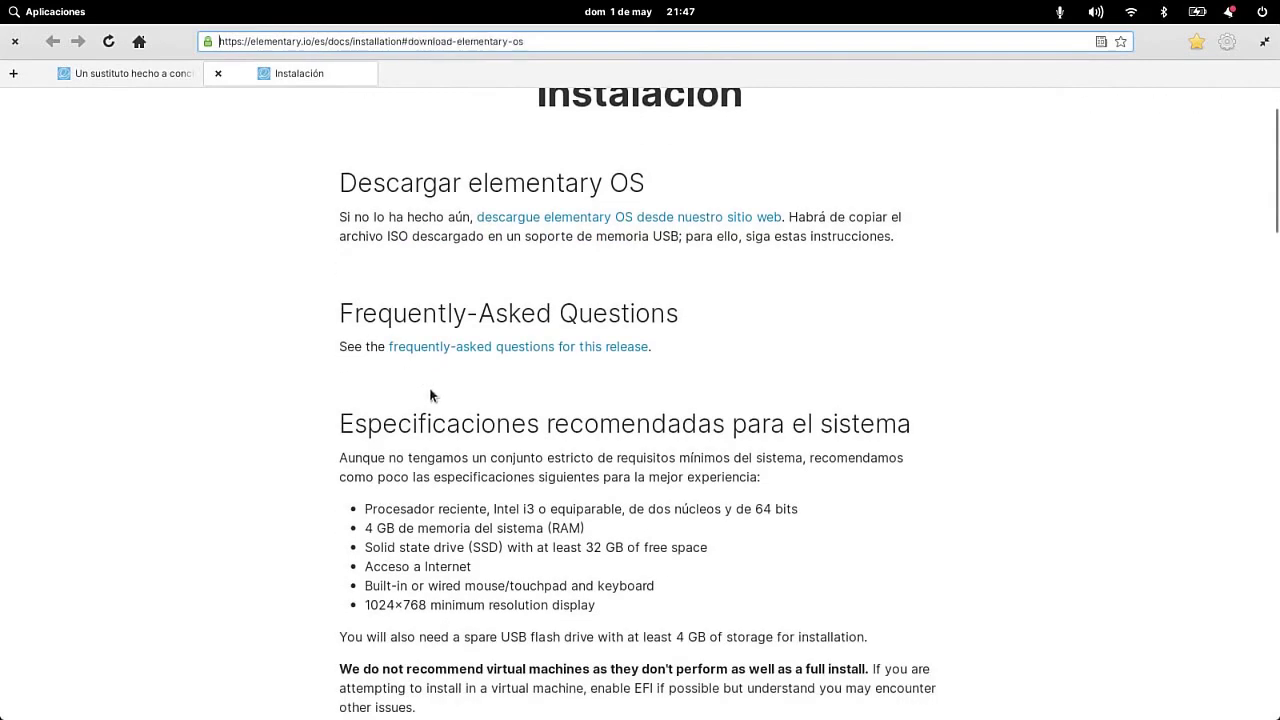
Step: Look over the elementary OS home page, from the pay-what-you-can download section to the 6.1 Jólnir news
{"action": "left_click", "coordinate": [140, 78]}
{"action": "scroll", "coordinate": [391, 457], "scroll_direction": "up", "scroll_amount": 2}
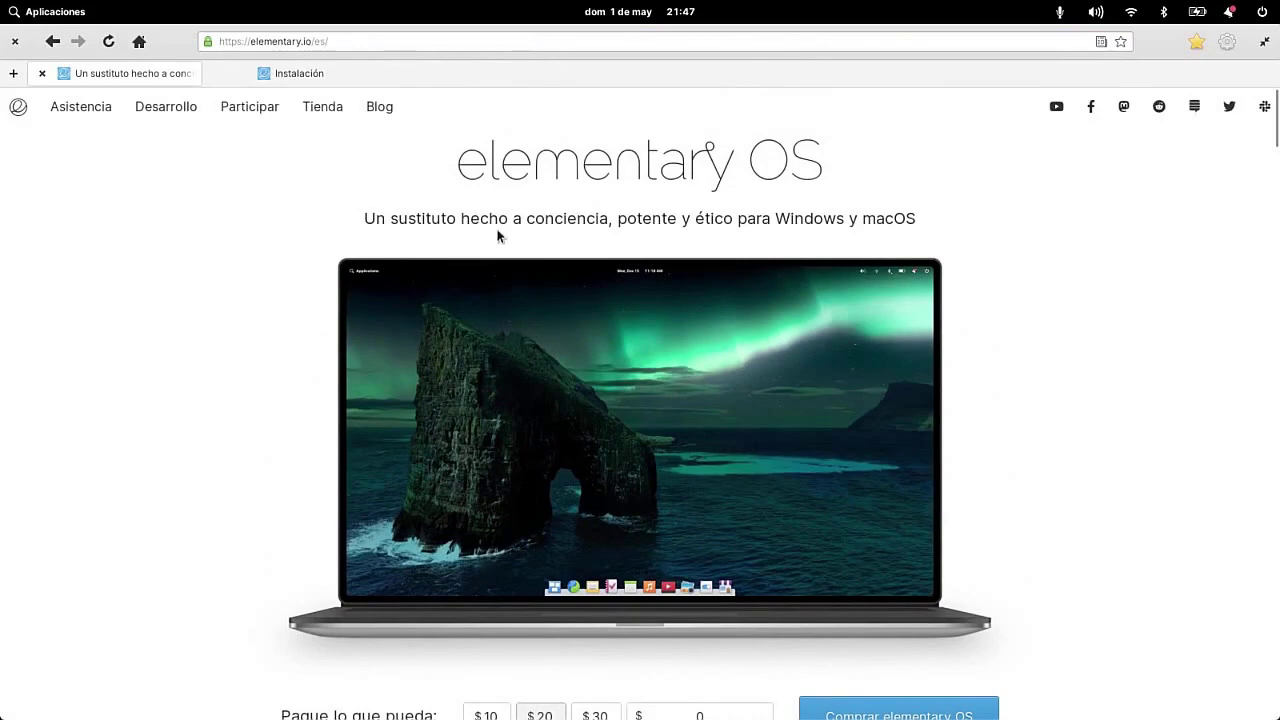
{"action": "scroll", "coordinate": [246, 326], "scroll_direction": "down", "scroll_amount": 5}
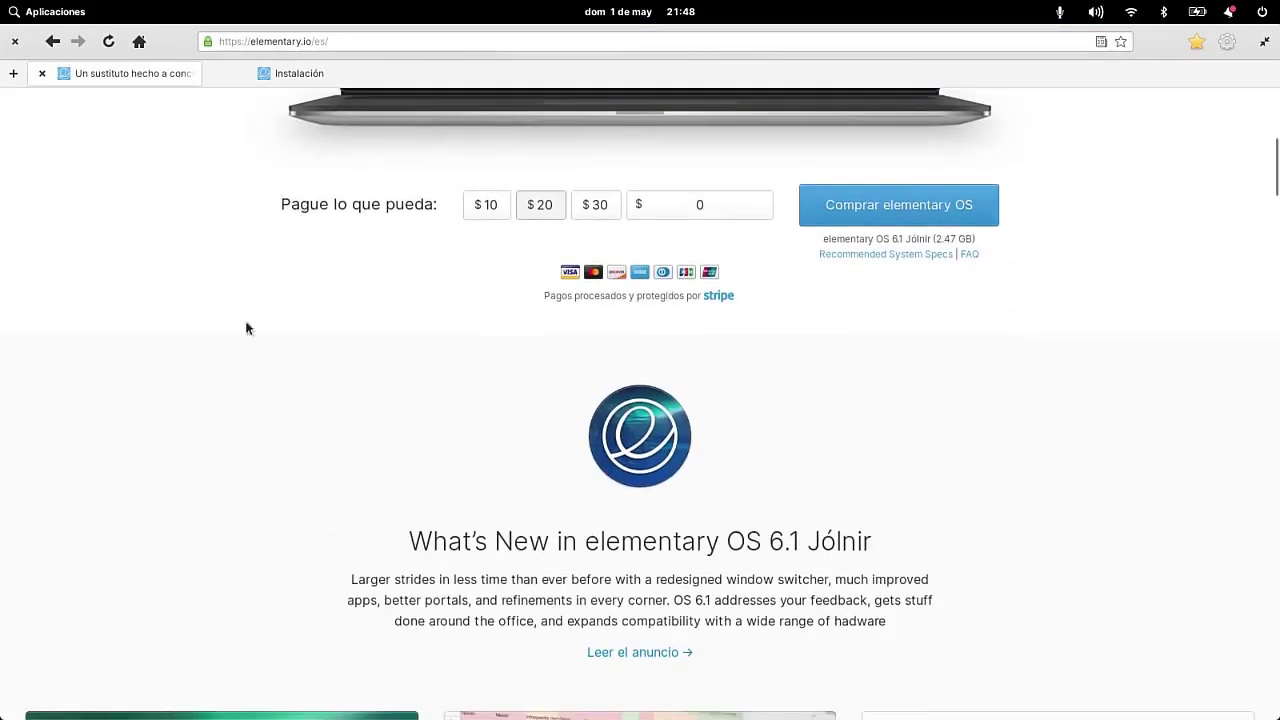
{"action": "scroll", "coordinate": [271, 460], "scroll_direction": "up", "scroll_amount": 5}
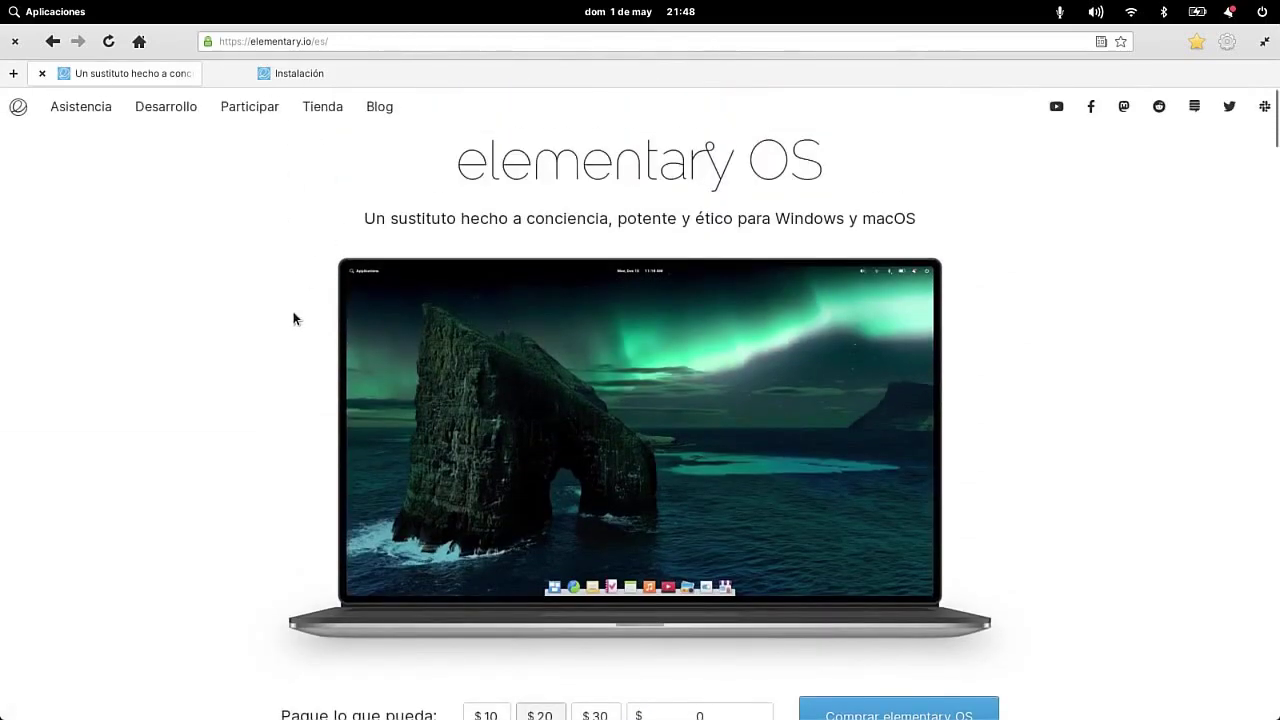
{"action": "scroll", "coordinate": [240, 414], "scroll_direction": "down", "scroll_amount": 5}
{"action": "scroll", "coordinate": [258, 443], "scroll_direction": "down", "scroll_amount": 3}
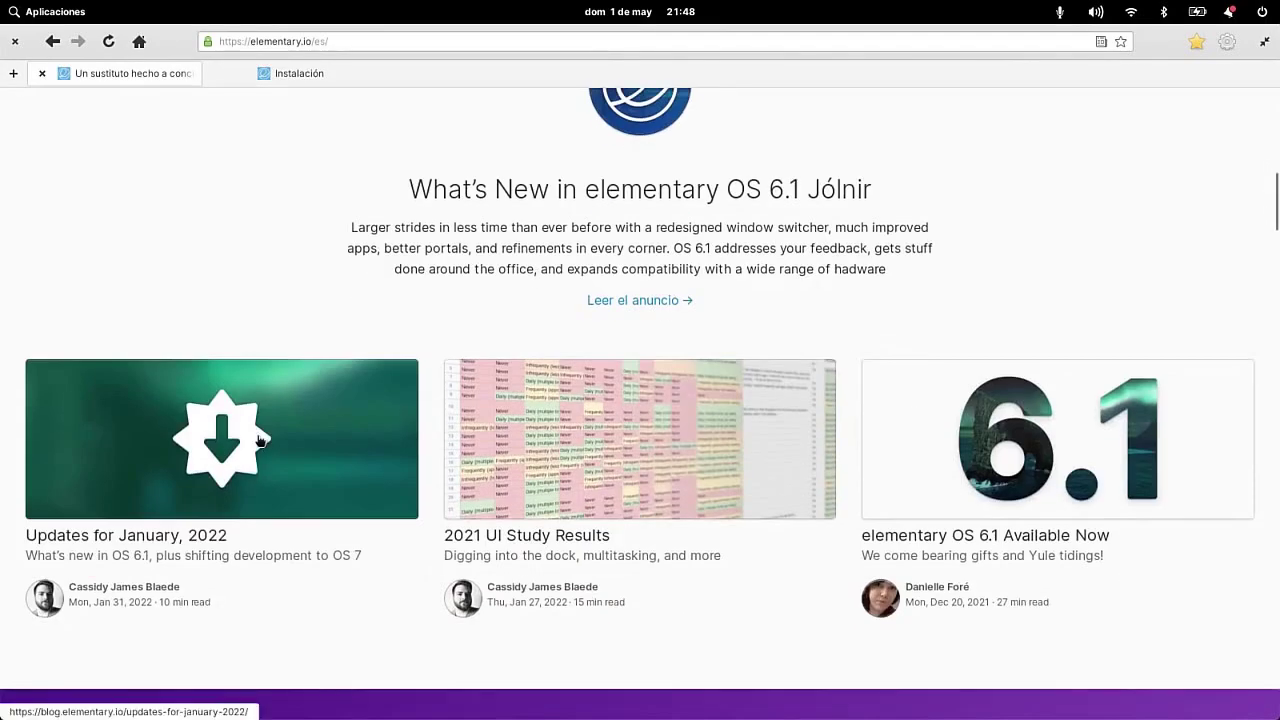
{"action": "scroll", "coordinate": [257, 440], "scroll_direction": "up", "scroll_amount": 8}
{"action": "scroll", "coordinate": [279, 365], "scroll_direction": "down", "scroll_amount": 5}
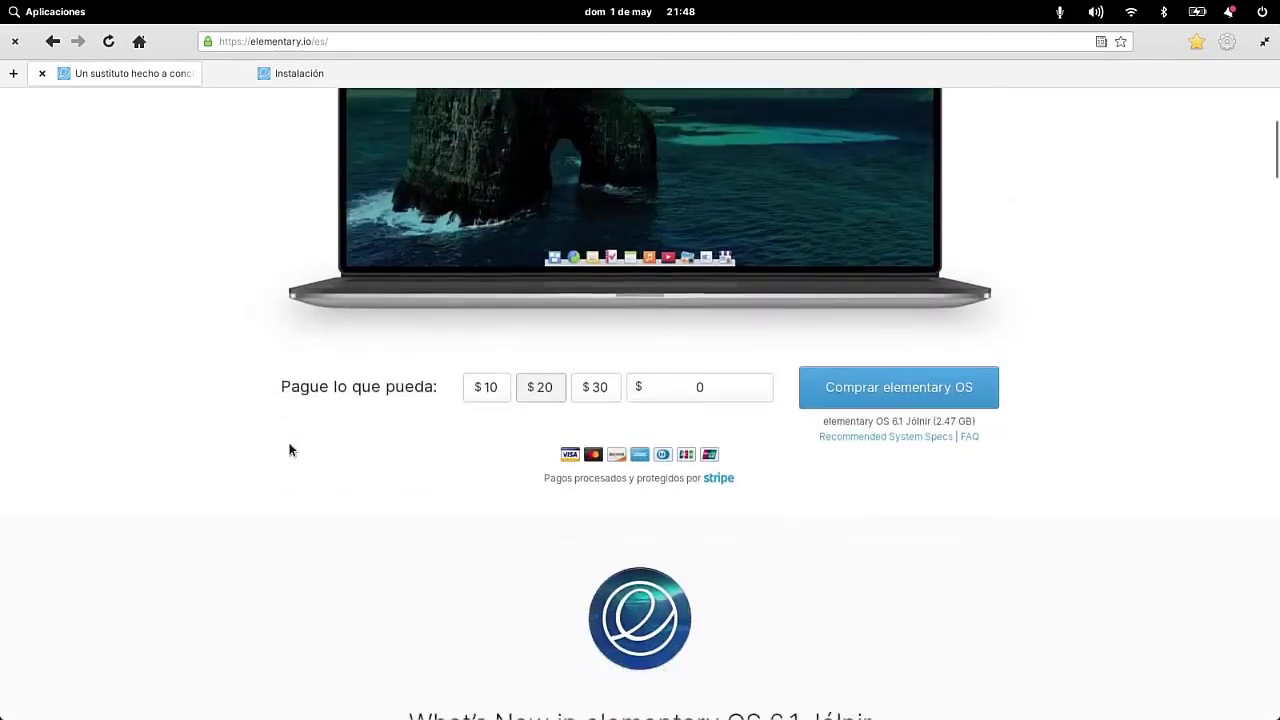
{"action": "scroll", "coordinate": [363, 483], "scroll_direction": "up", "scroll_amount": 2}
Step: Return to the Instalación page and read the recommended system specifications, including the virtual machine note and the backup warning
{"action": "left_click", "coordinate": [290, 78]}
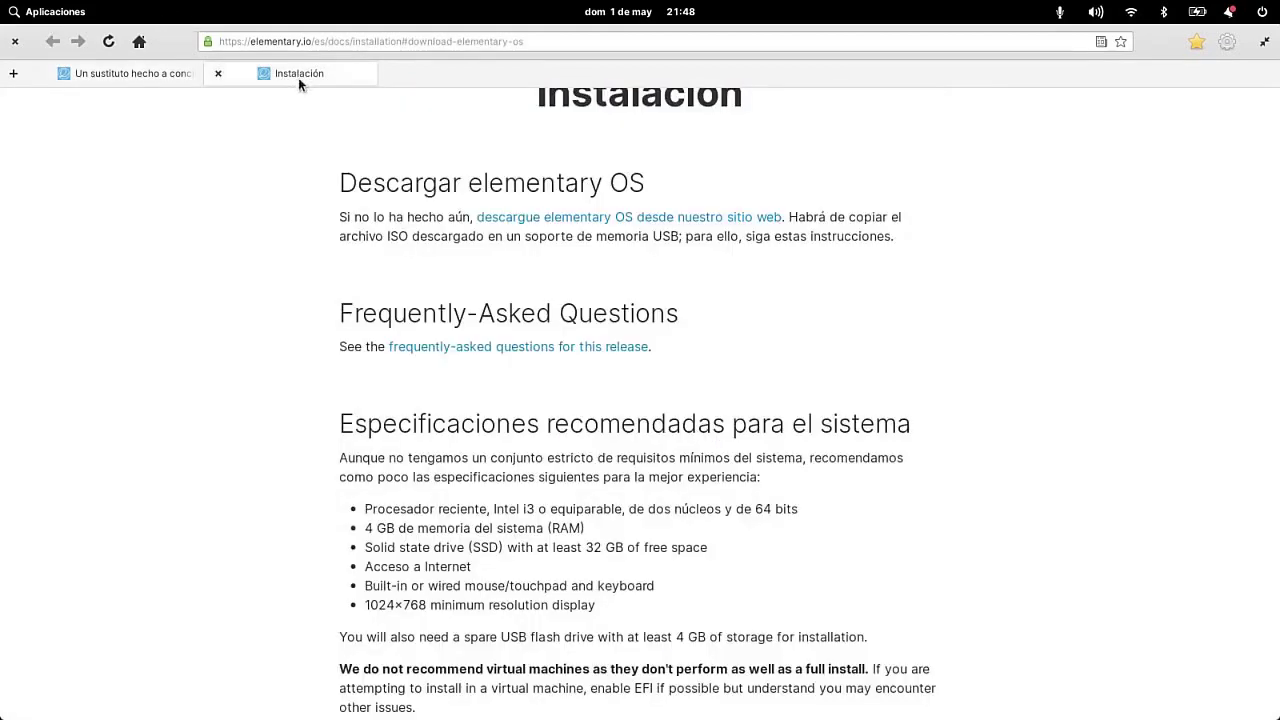
{"action": "scroll", "coordinate": [290, 407], "scroll_direction": "up", "scroll_amount": 2}
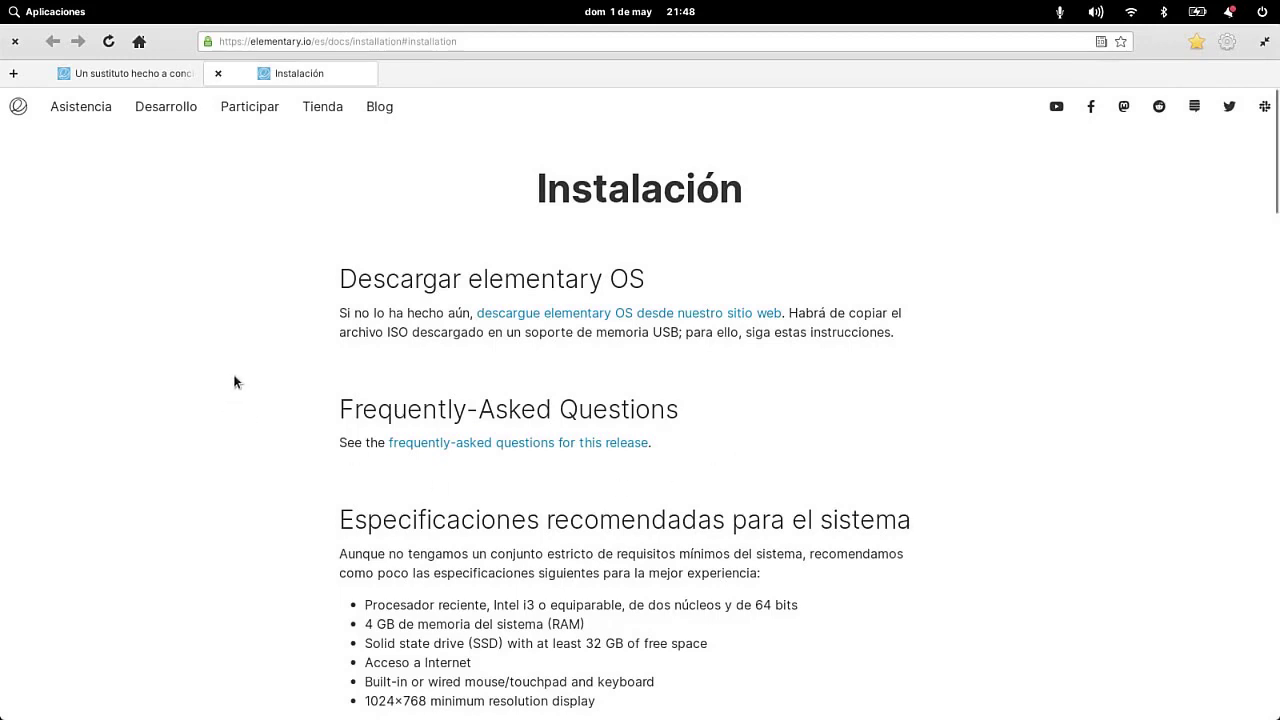
{"action": "scroll", "coordinate": [201, 517], "scroll_direction": "down", "scroll_amount": 1}
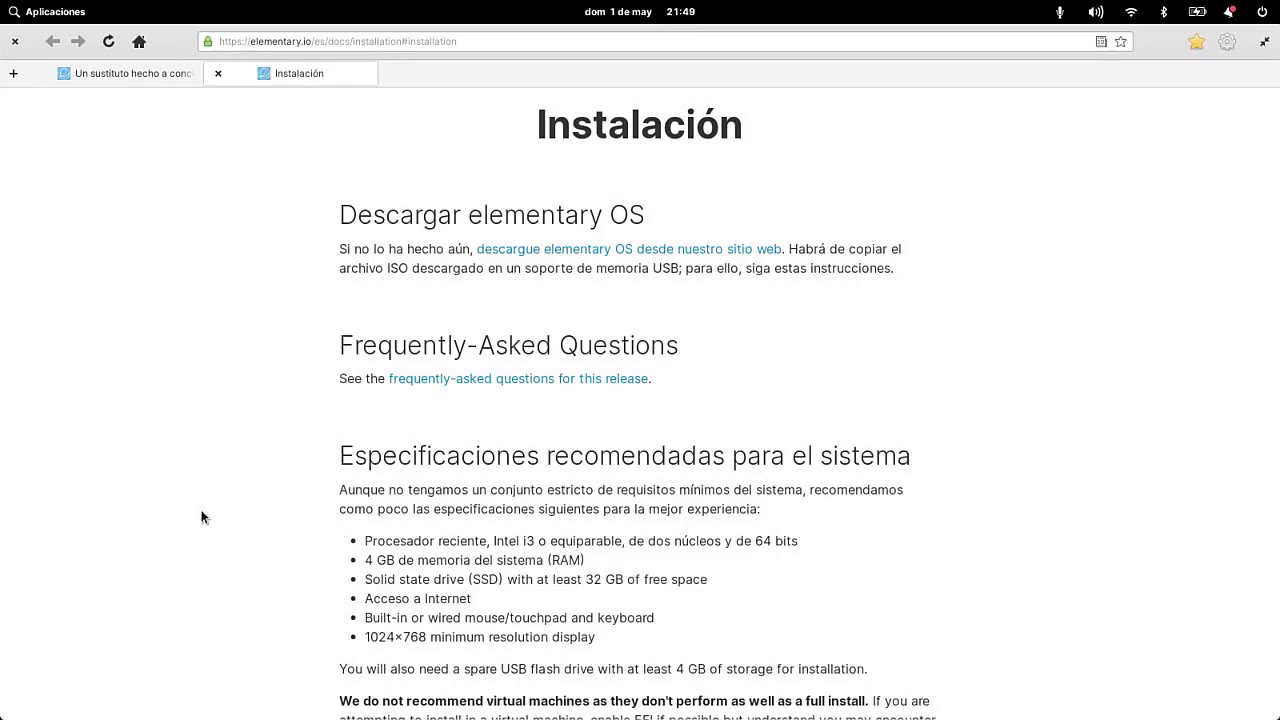
{"action": "scroll", "coordinate": [225, 522], "scroll_direction": "down", "scroll_amount": 2}
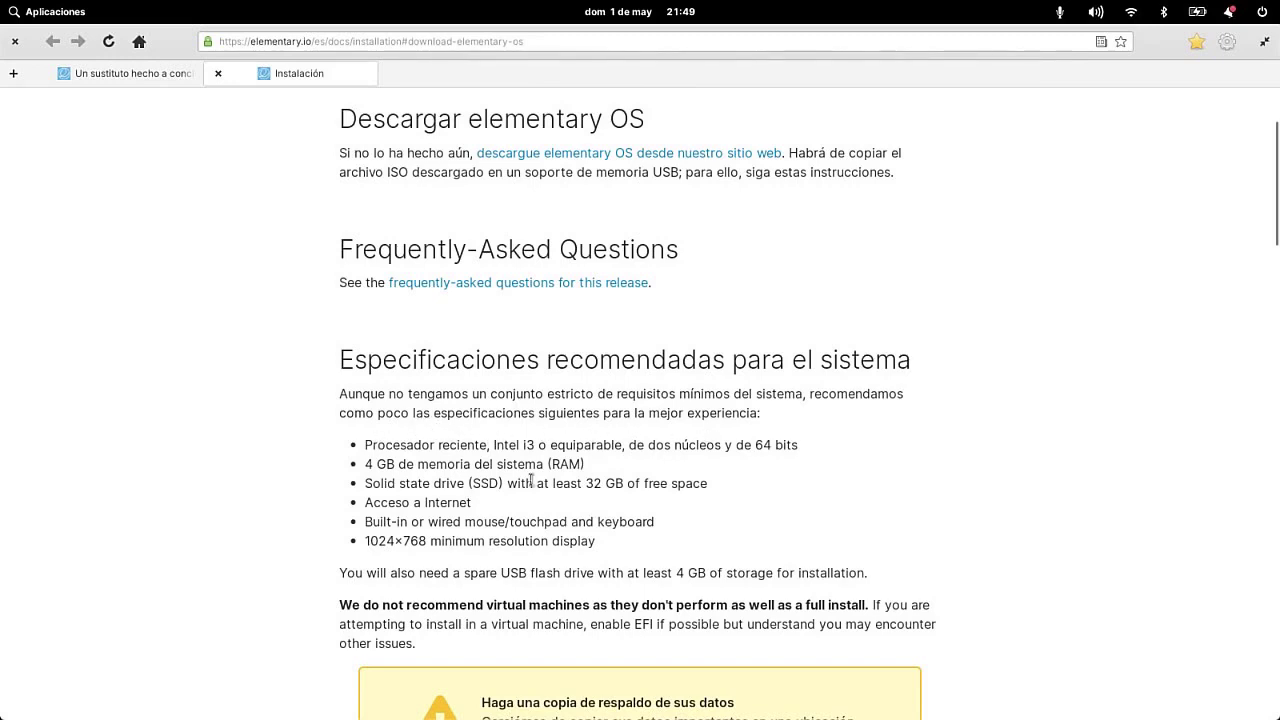
{"action": "scroll", "coordinate": [531, 480], "scroll_direction": "down", "scroll_amount": 2}
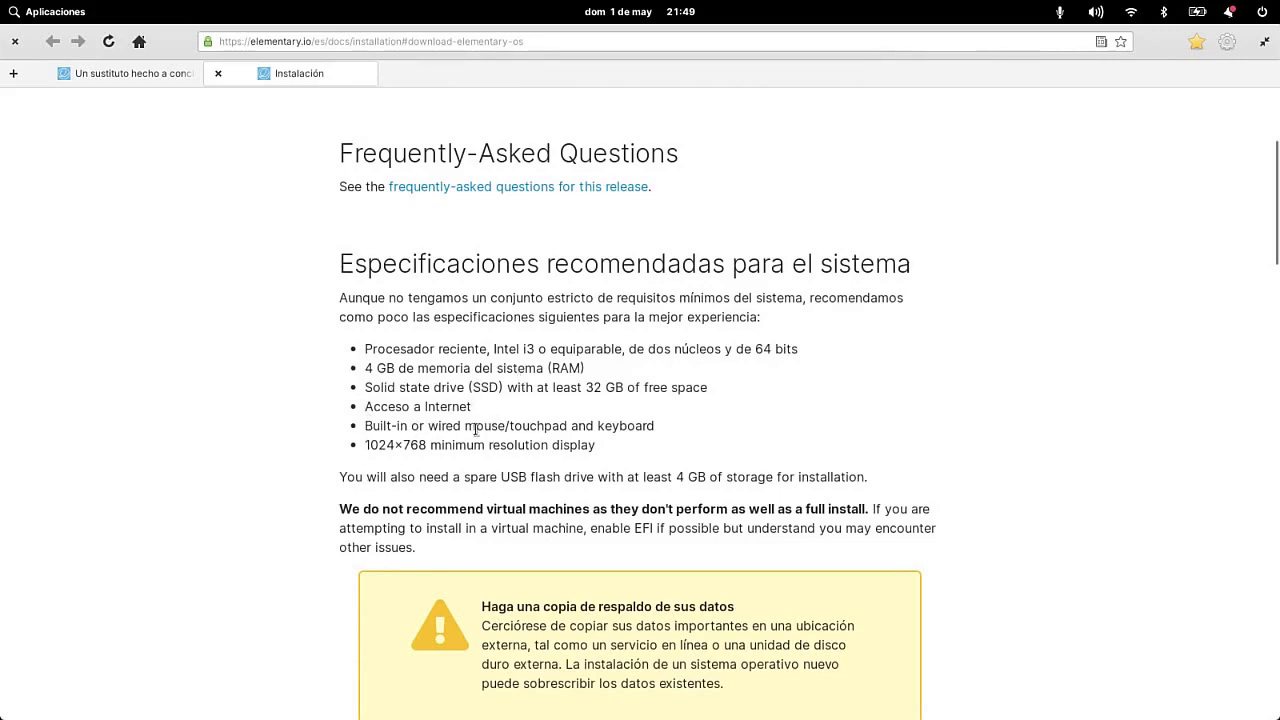
{"action": "scroll", "coordinate": [476, 440], "scroll_direction": "down", "scroll_amount": 1}
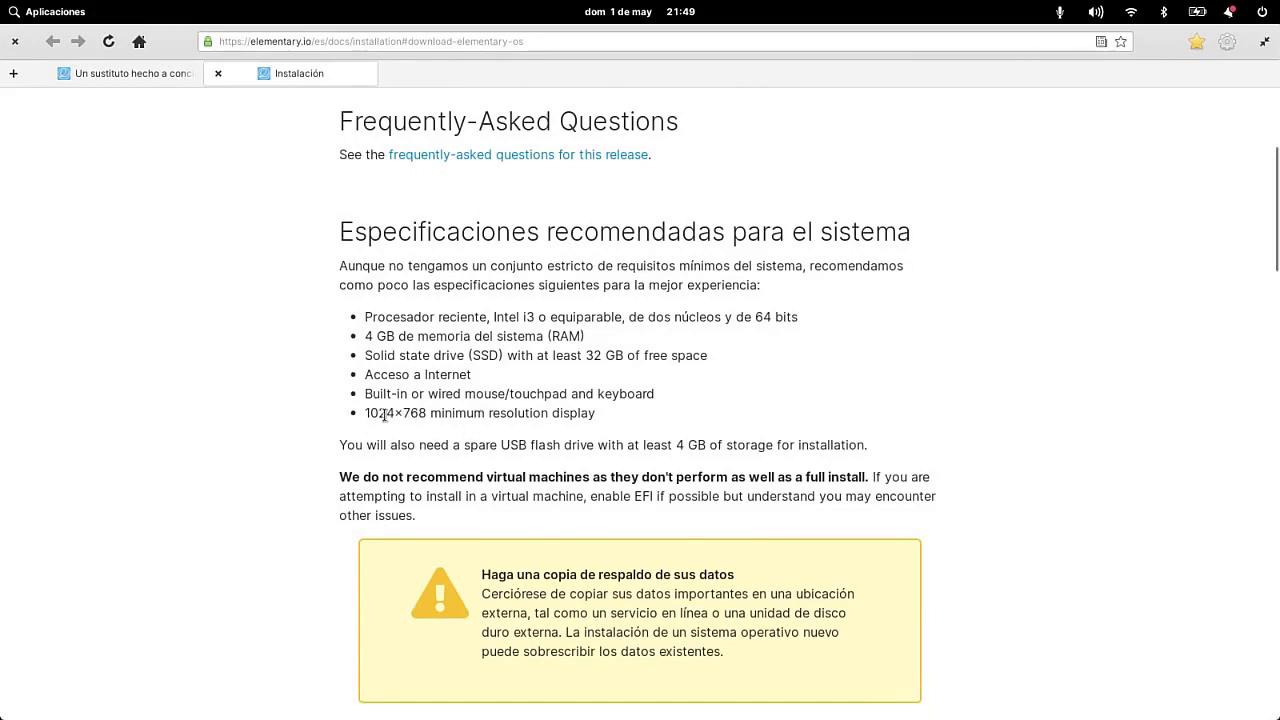
{"action": "scroll", "coordinate": [378, 412], "scroll_direction": "down", "scroll_amount": 1}
{"action": "left_click_drag", "start_coordinate": [654, 362], "coordinate": [544, 362]}
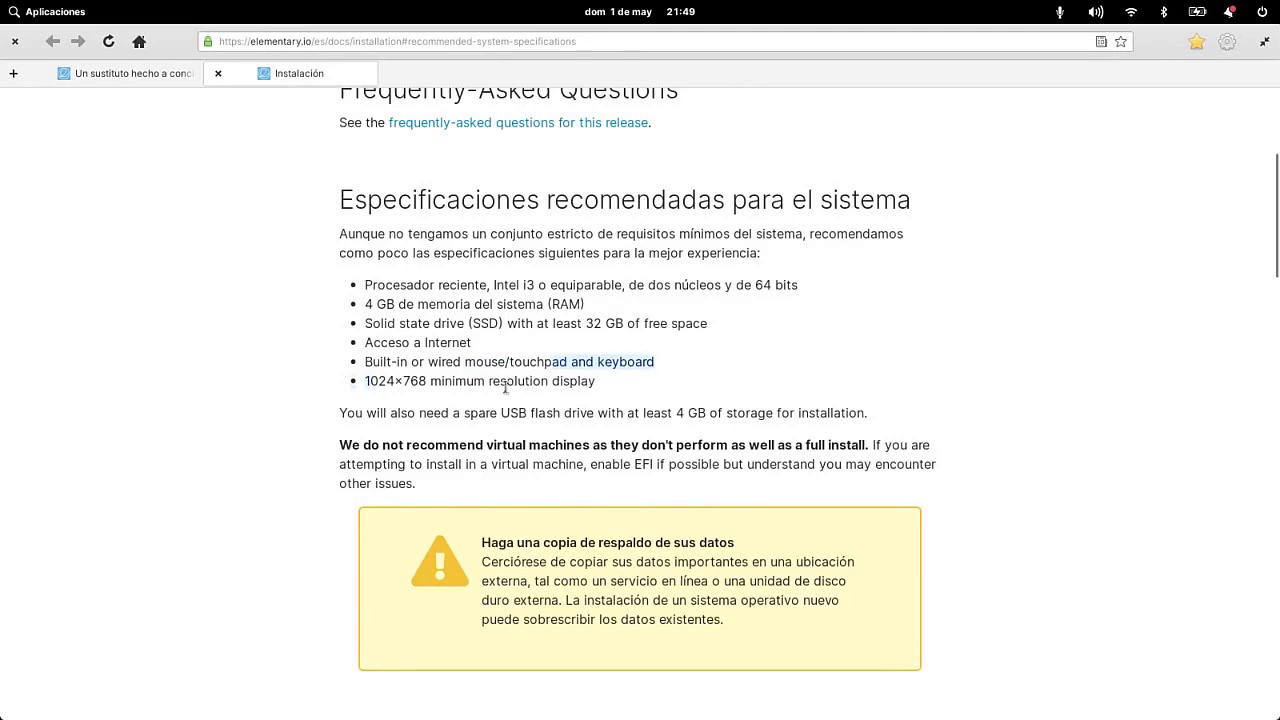
{"action": "left_click_drag", "start_coordinate": [367, 382], "coordinate": [371, 389]}
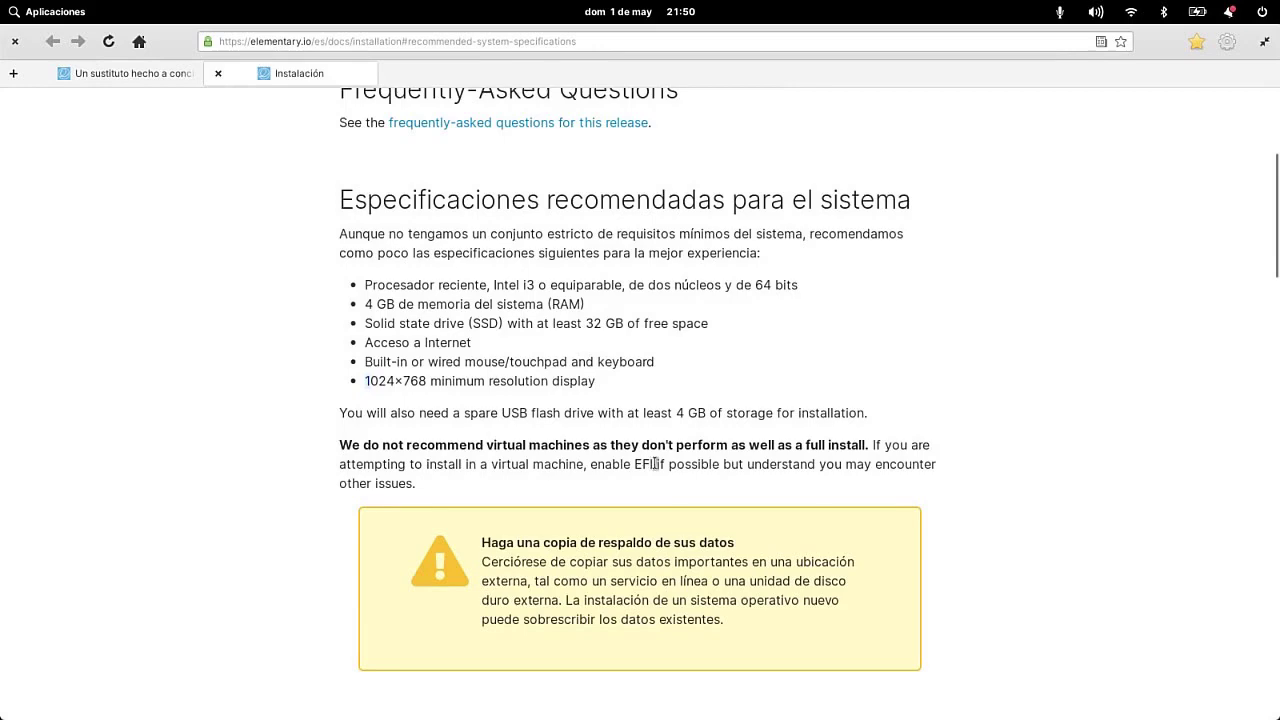
{"action": "left_click_drag", "start_coordinate": [677, 446], "coordinate": [744, 446]}
{"action": "scroll", "coordinate": [640, 500], "scroll_direction": "down", "scroll_amount": 5}
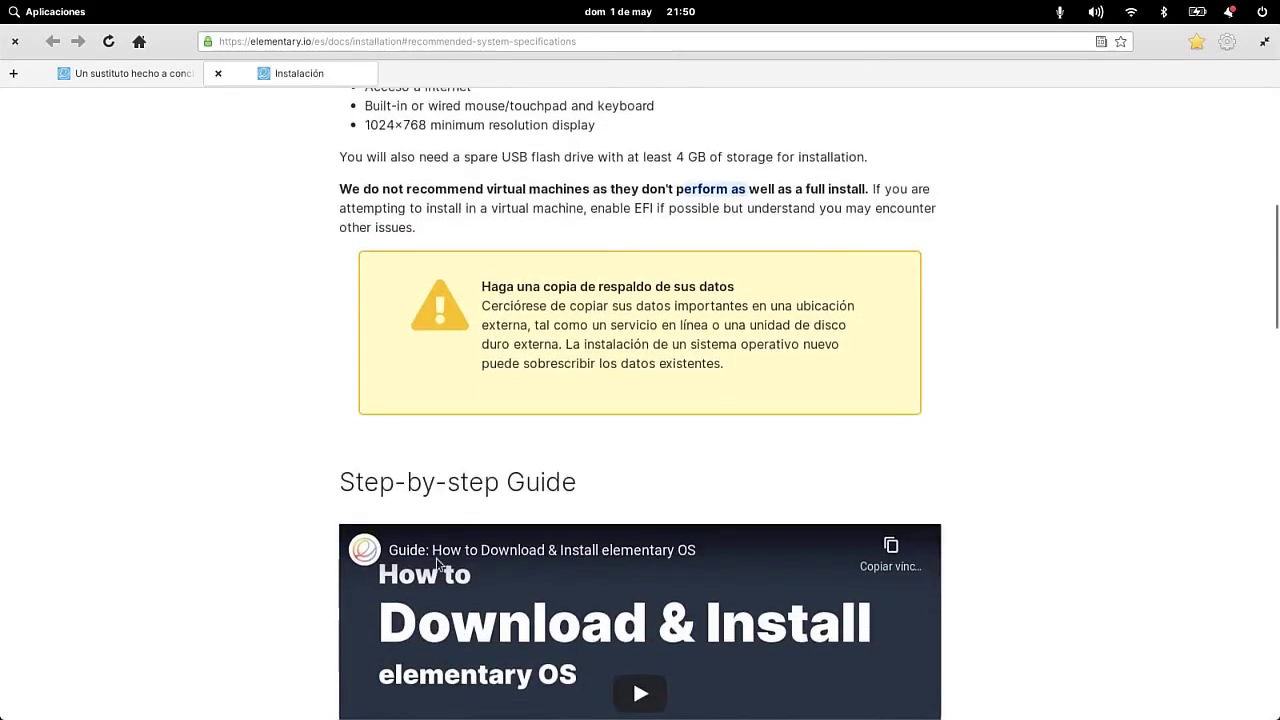
Step: Review the step-by-step guide's sections on verifying the download, creating the install drive with Etcher and booting from it
{"action": "scroll", "coordinate": [437, 563], "scroll_direction": "down", "scroll_amount": 12}
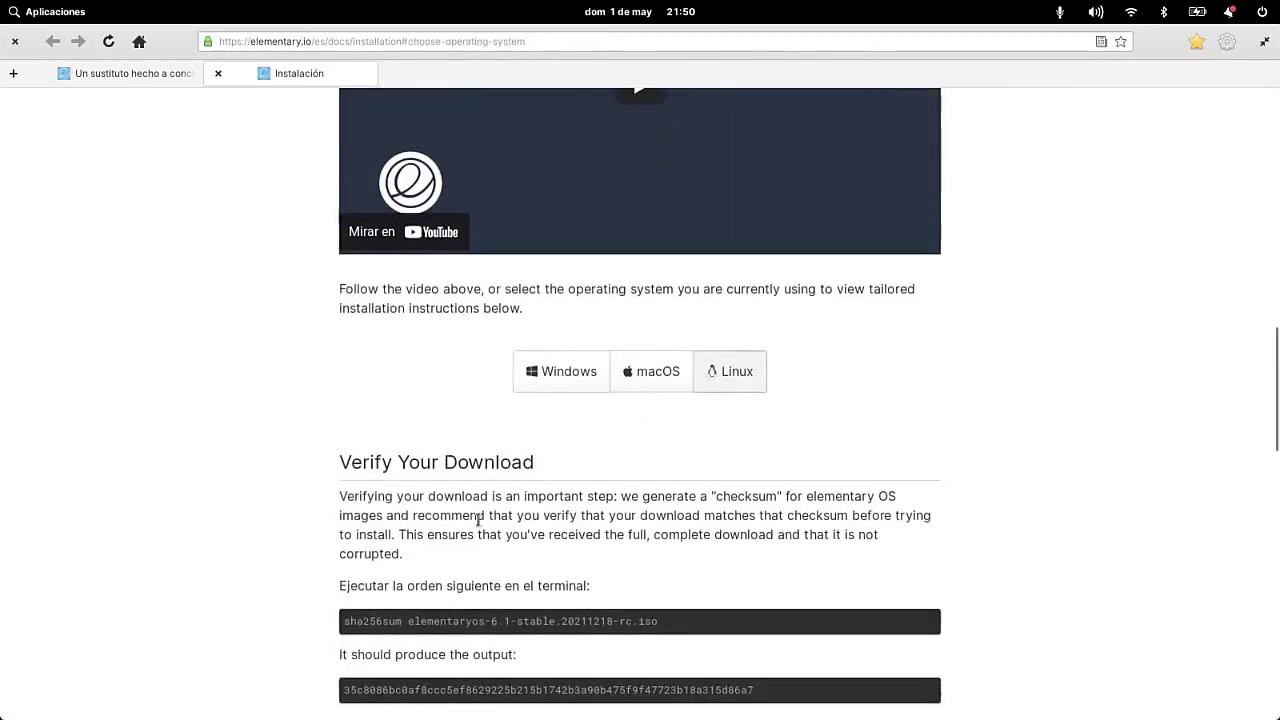
{"action": "scroll", "coordinate": [478, 519], "scroll_direction": "down", "scroll_amount": 2}
{"action": "left_click_drag", "start_coordinate": [332, 372], "coordinate": [631, 374]}
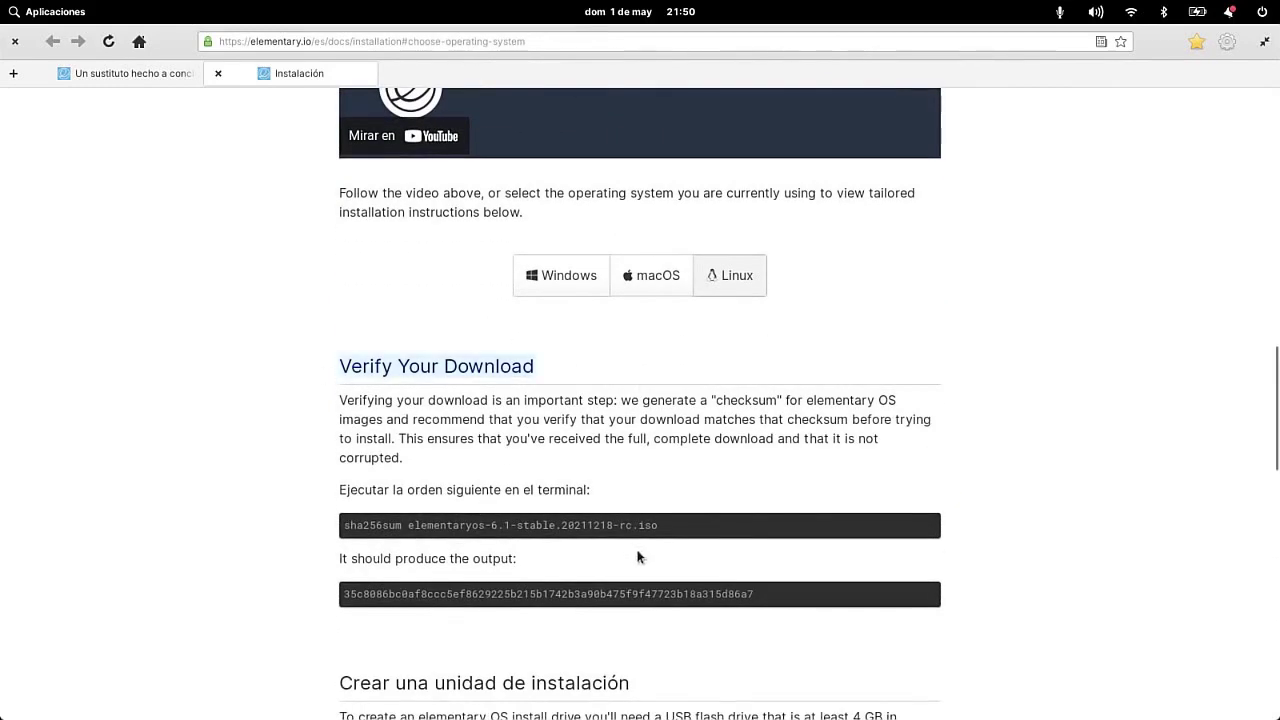
{"action": "scroll", "coordinate": [712, 540], "scroll_direction": "down", "scroll_amount": 2}
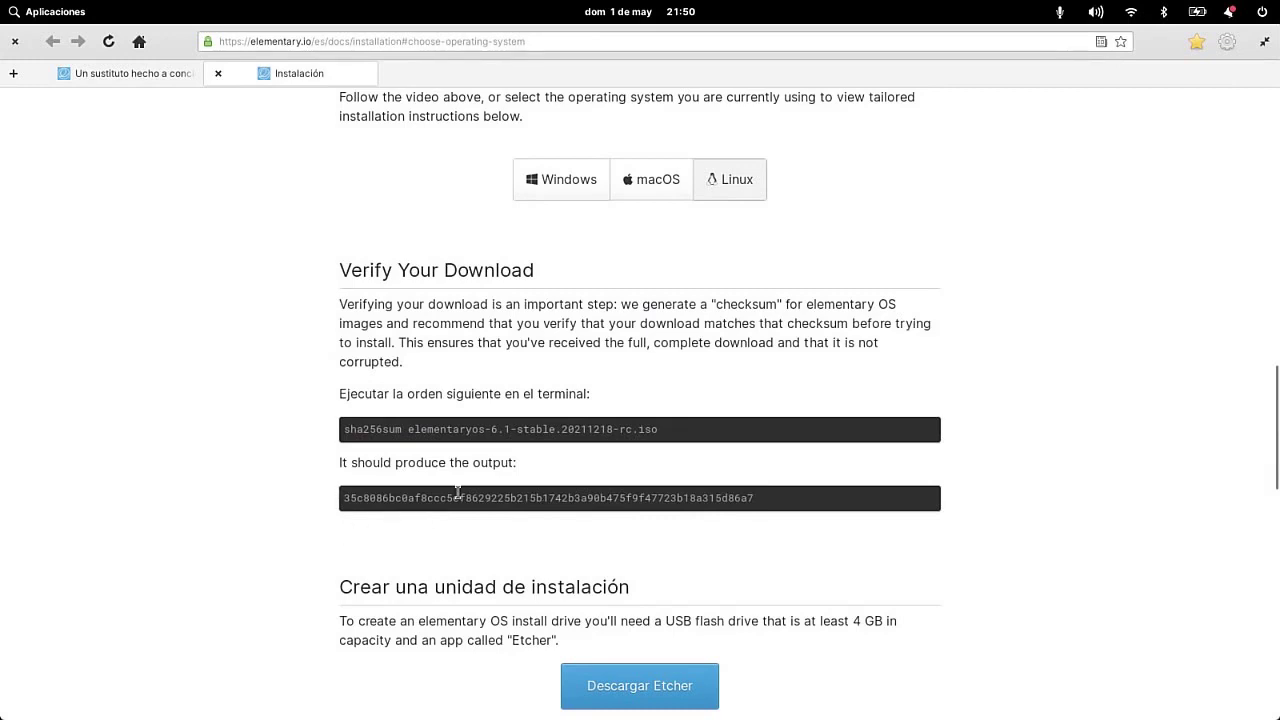
{"action": "left_click_drag", "start_coordinate": [458, 491], "coordinate": [342, 497]}
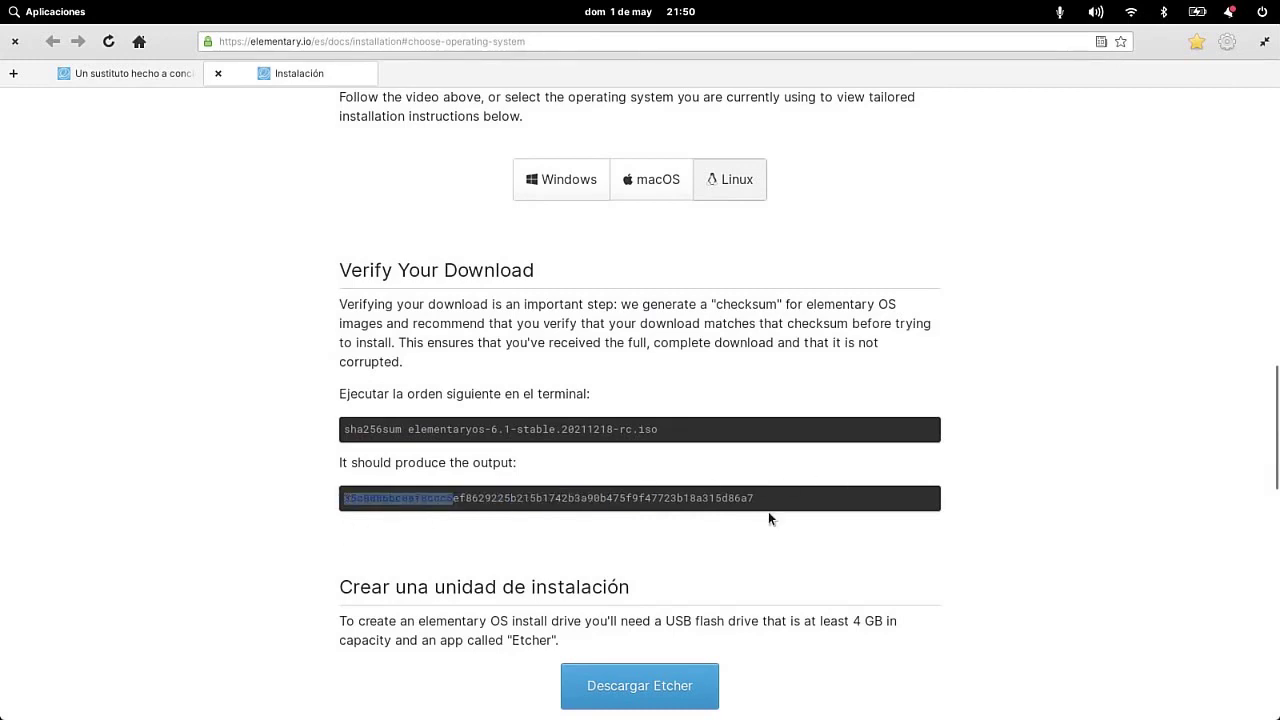
{"action": "scroll", "coordinate": [264, 586], "scroll_direction": "down", "scroll_amount": 10}
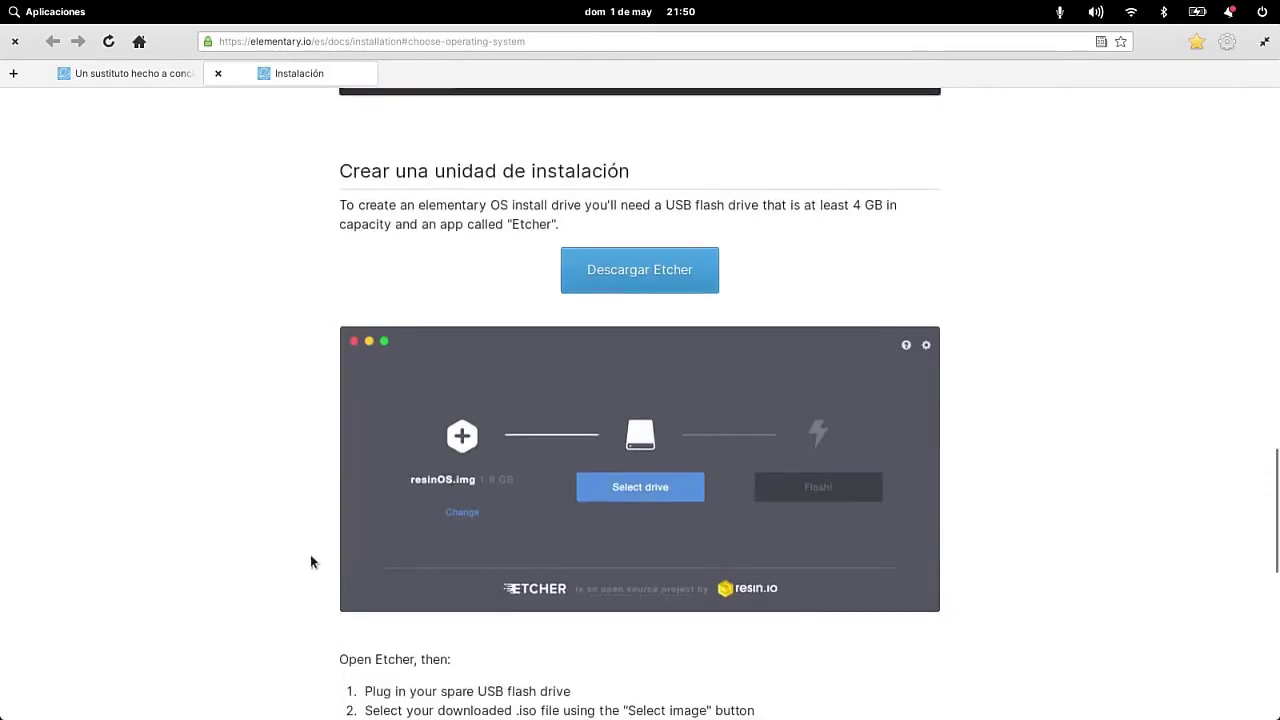
{"action": "scroll", "coordinate": [282, 559], "scroll_direction": "down", "scroll_amount": 4}
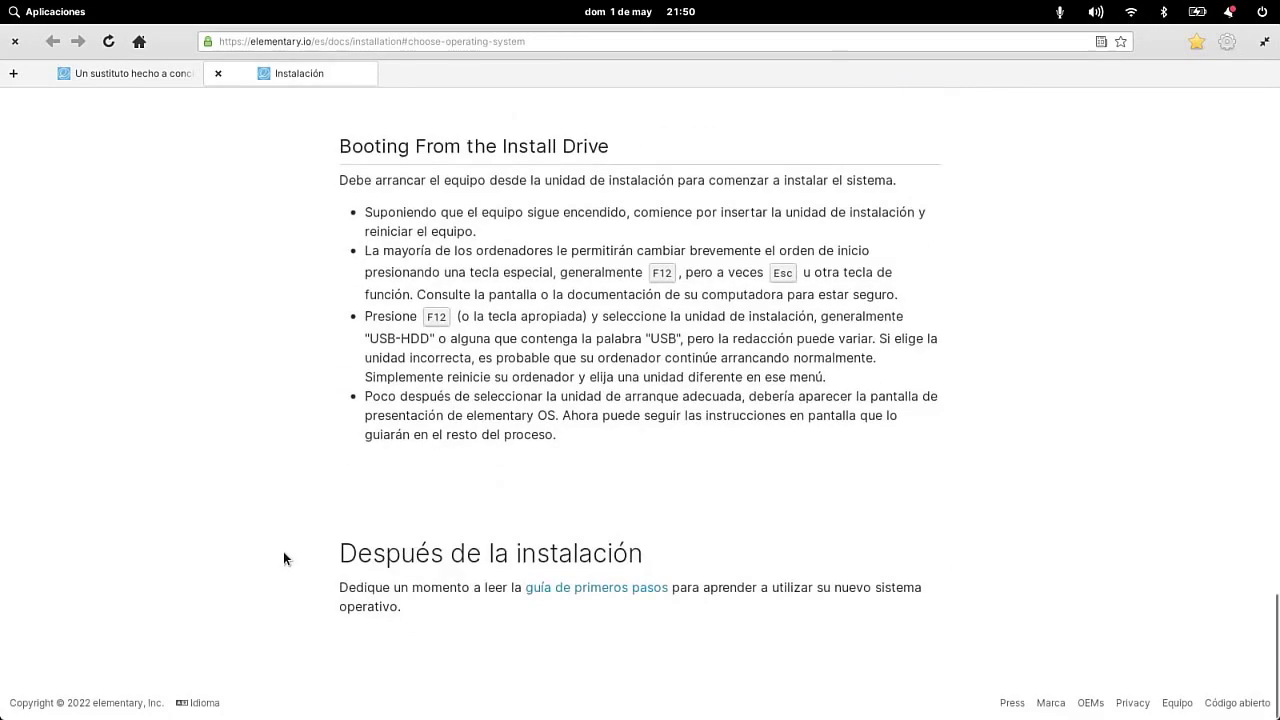
{"action": "scroll", "coordinate": [283, 558], "scroll_direction": "up", "scroll_amount": 12}
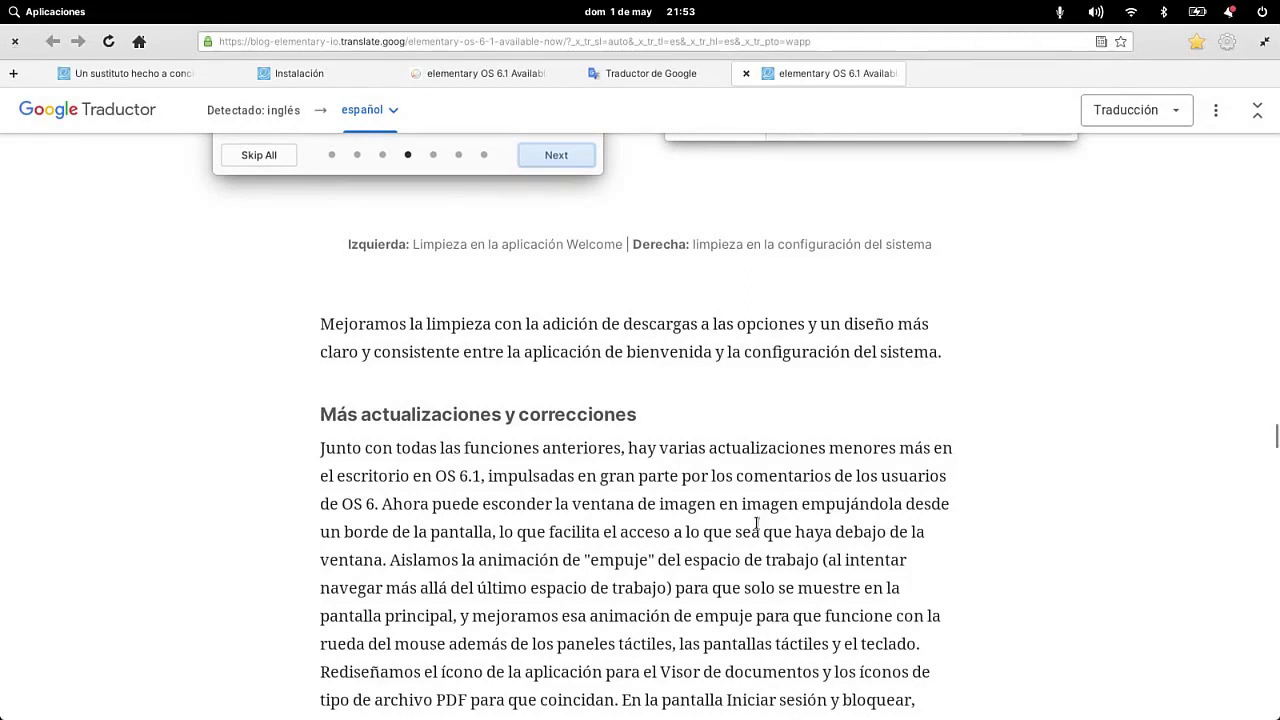
Step: Minimize the browser to reveal the desktop, and check the Calendar's context options in the dock
{"action": "mouse_move", "coordinate": [519, 716]}
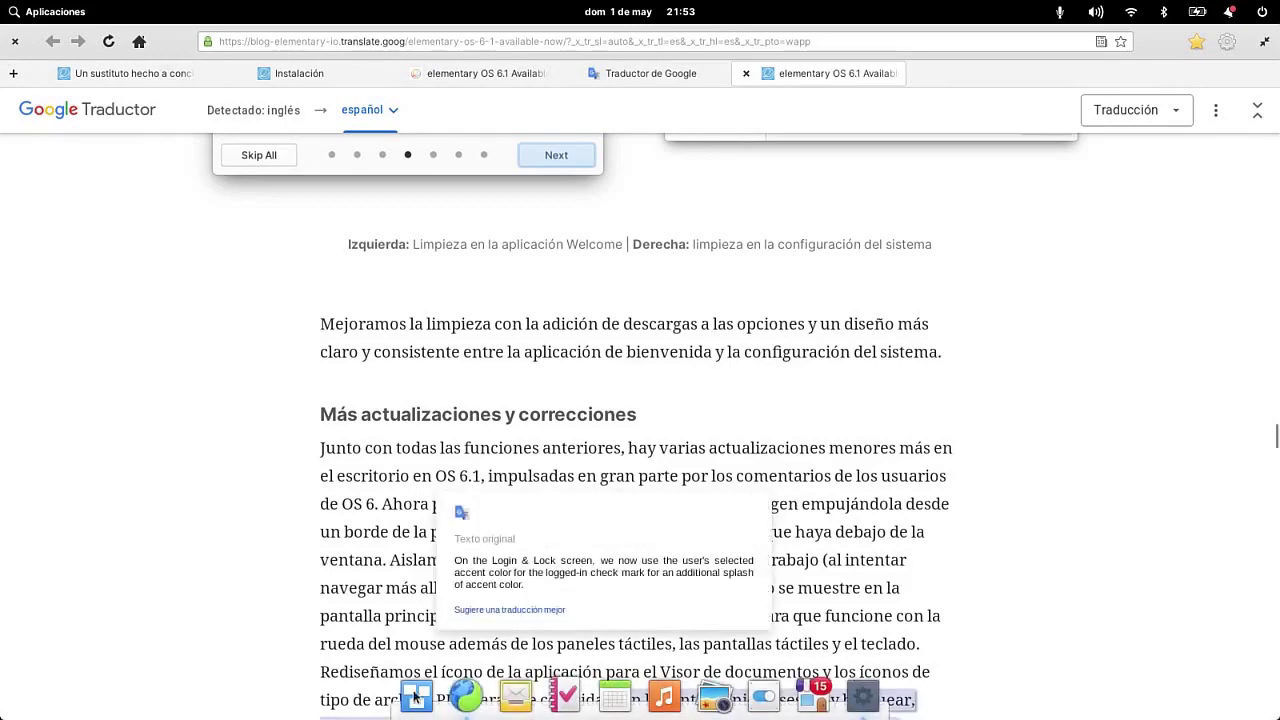
{"action": "left_click", "coordinate": [470, 680]}
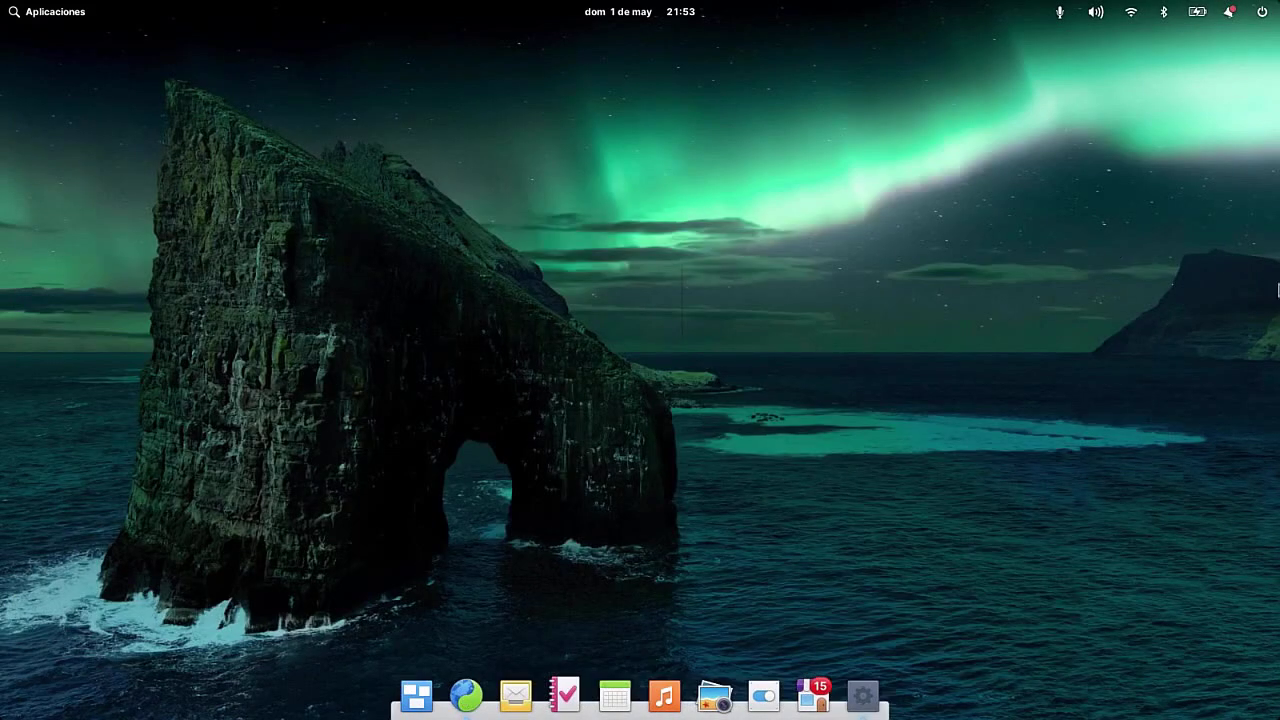
{"action": "right_click", "coordinate": [616, 700]}
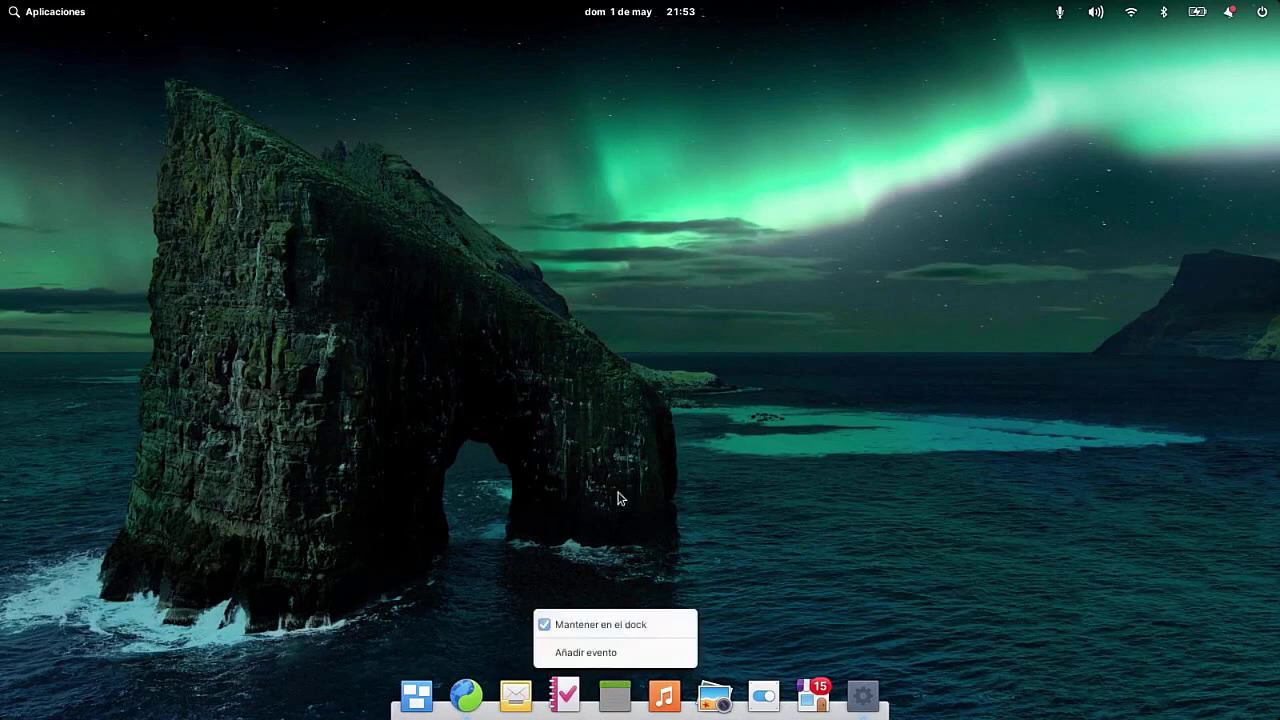
{"action": "left_click", "coordinate": [626, 392]}
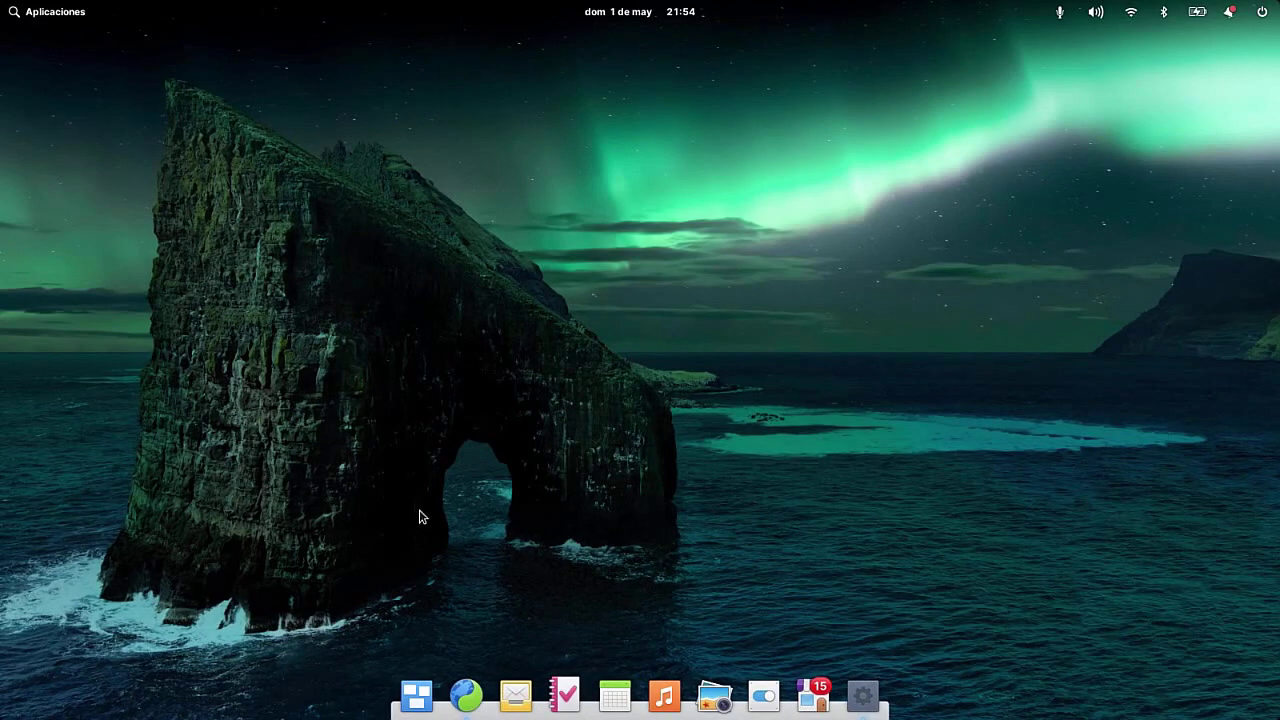
Step: Review the system's keyboard shortcuts overview and the applications menu, closing each one after viewing
{"action": "key", "text": "super"}
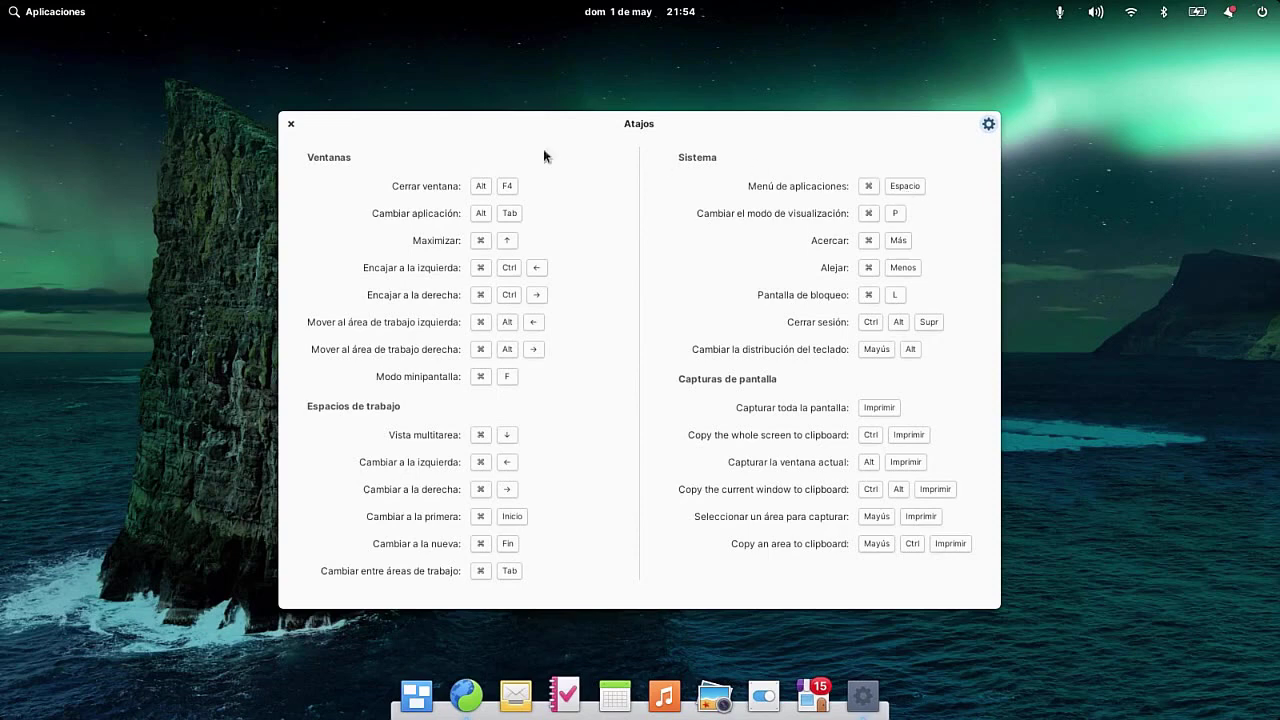
{"action": "left_click", "coordinate": [292, 124]}
{"action": "key", "text": "super+space"}
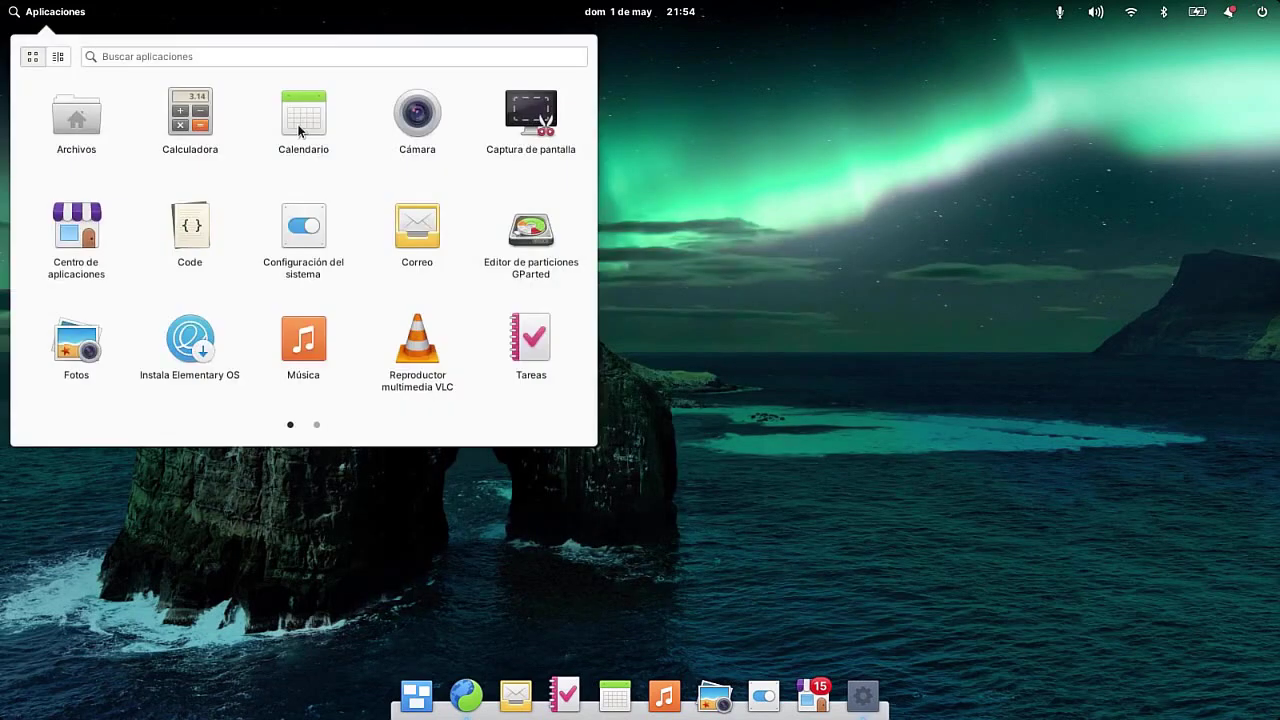
{"action": "left_click", "coordinate": [830, 266]}
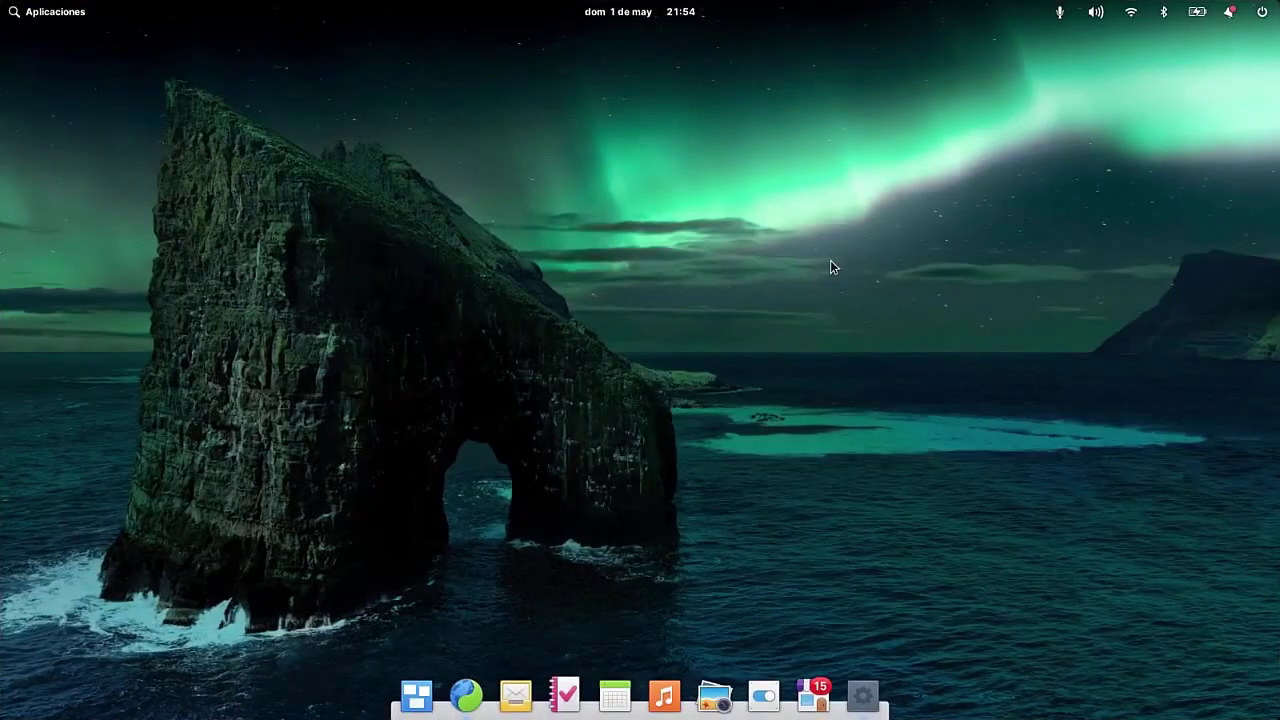
Step: Show the multitasking view of the open windows and switch to a new, empty workspace
{"action": "key", "text": "super+Left"}
{"action": "key", "text": "super+Down"}
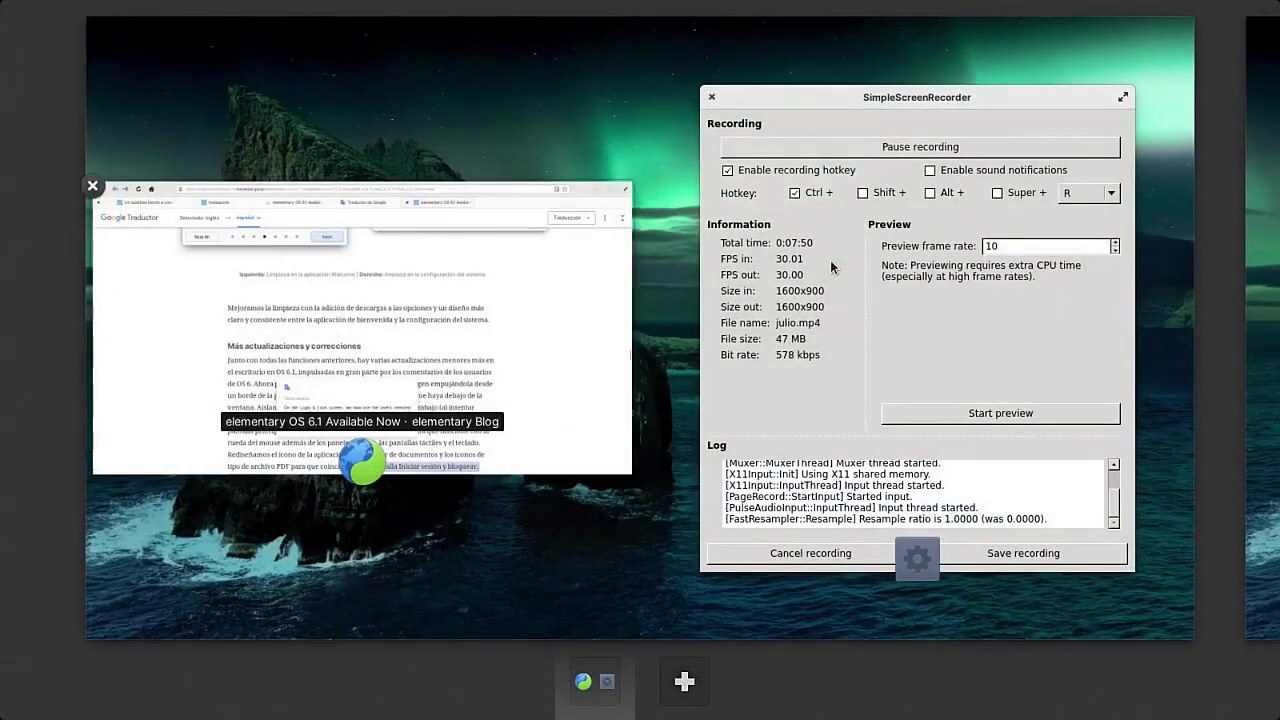
{"action": "left_click", "coordinate": [680, 686]}
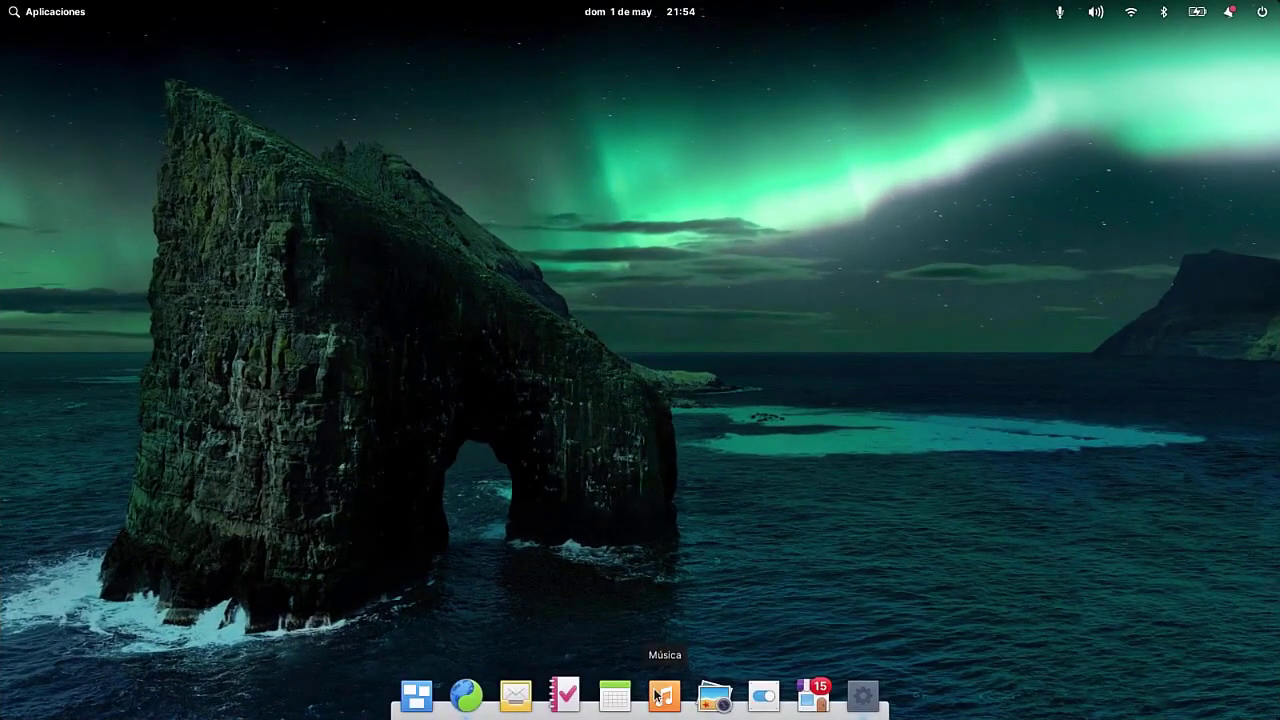
Step: Open the Archivos file manager, view the Vídeos folder in a maximized window, and close it
{"action": "key", "text": "super"}
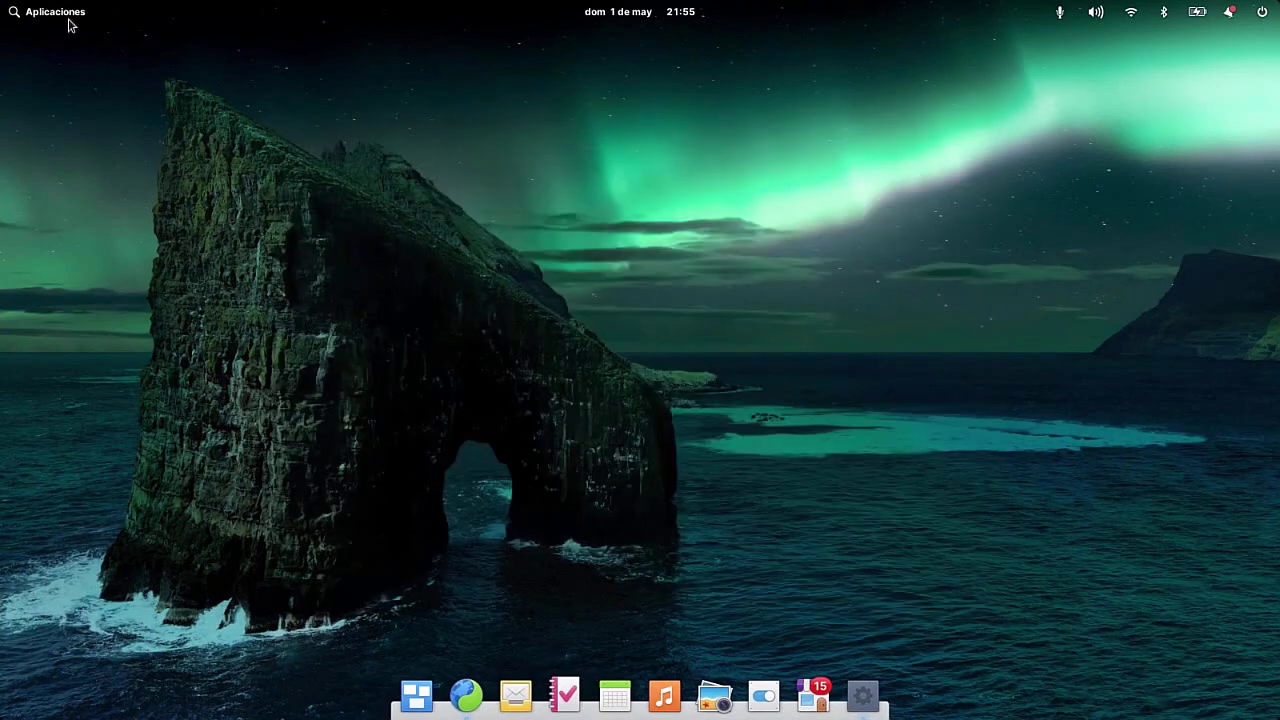
{"action": "left_click", "coordinate": [57, 14]}
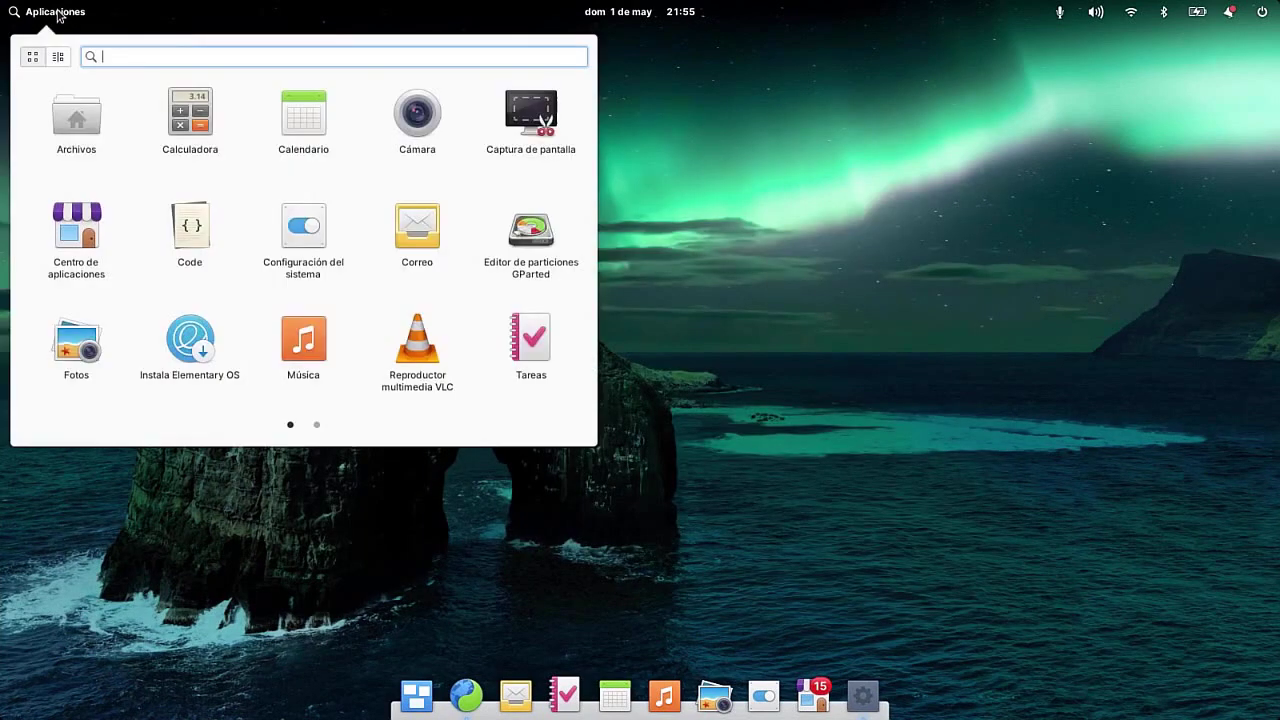
{"action": "left_click", "coordinate": [77, 125]}
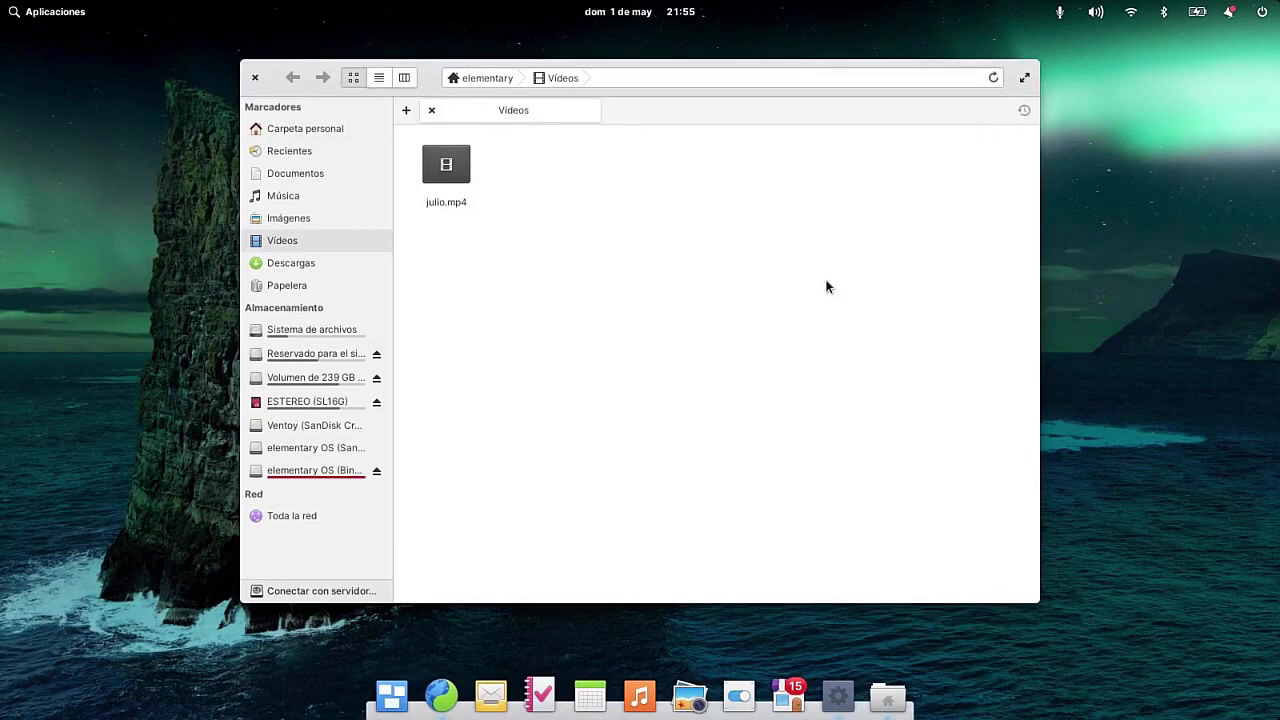
{"action": "key", "text": "super+Up"}
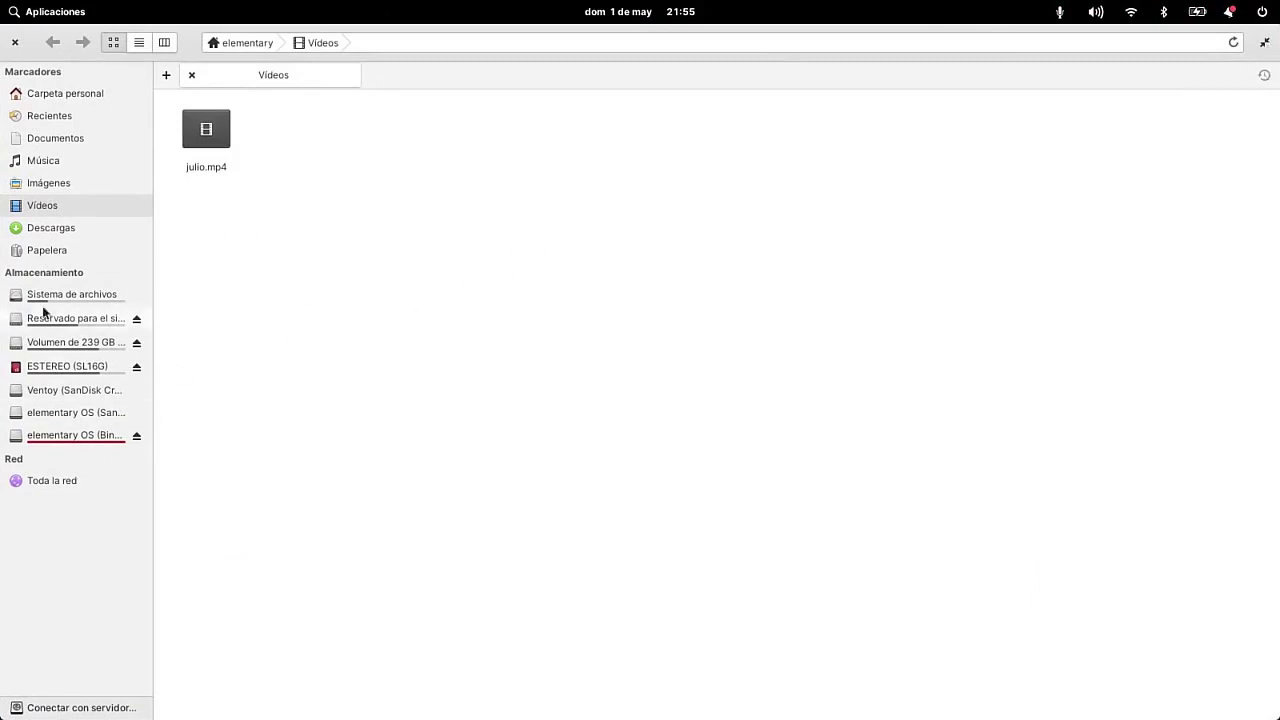
{"action": "left_click", "coordinate": [15, 43]}
Step: Launch the Calculator, and view the Calendar app alongside the date indicator's calendar before closing the Calendar
{"action": "left_click", "coordinate": [46, 13]}
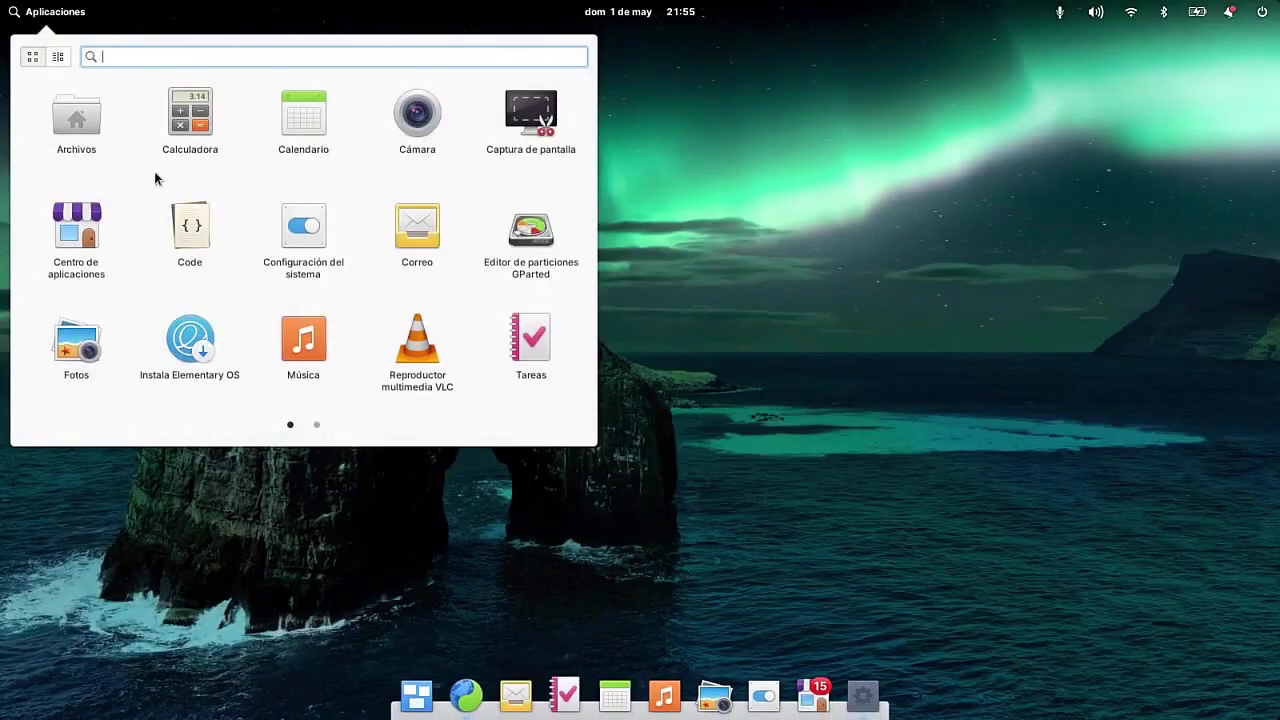
{"action": "left_click", "coordinate": [195, 125]}
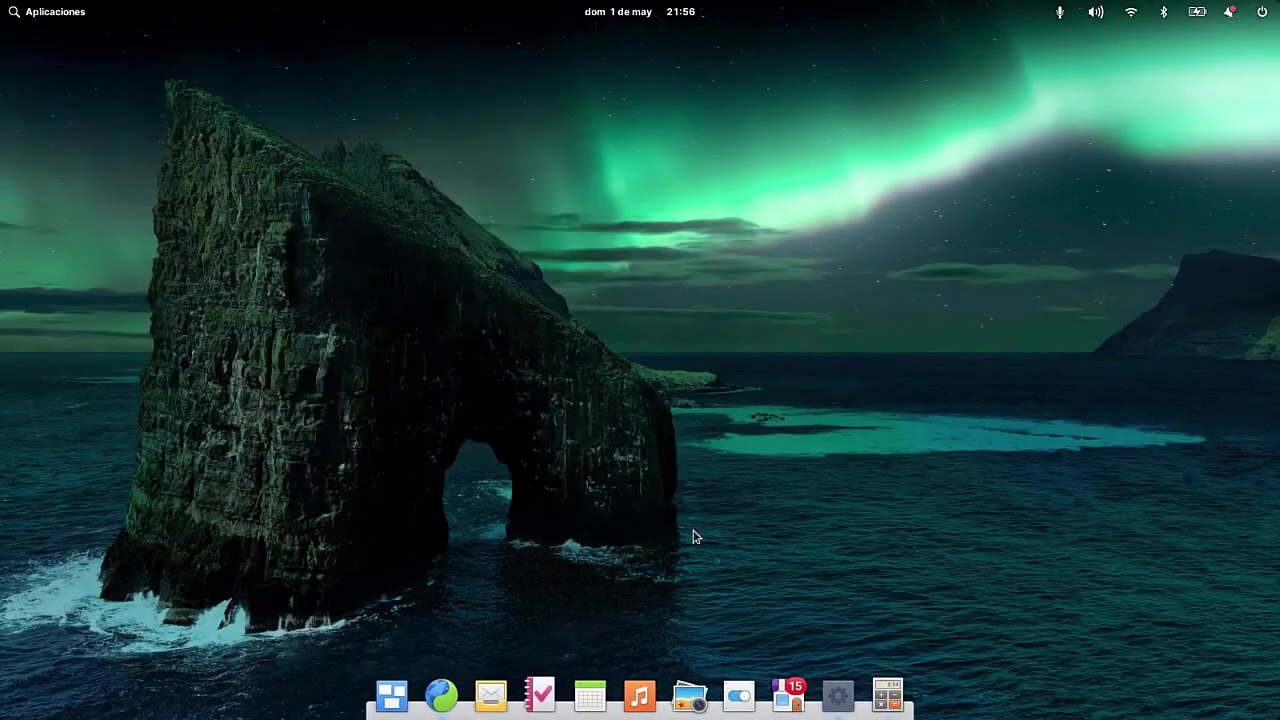
{"action": "left_click", "coordinate": [80, 10]}
{"action": "left_click", "coordinate": [306, 121]}
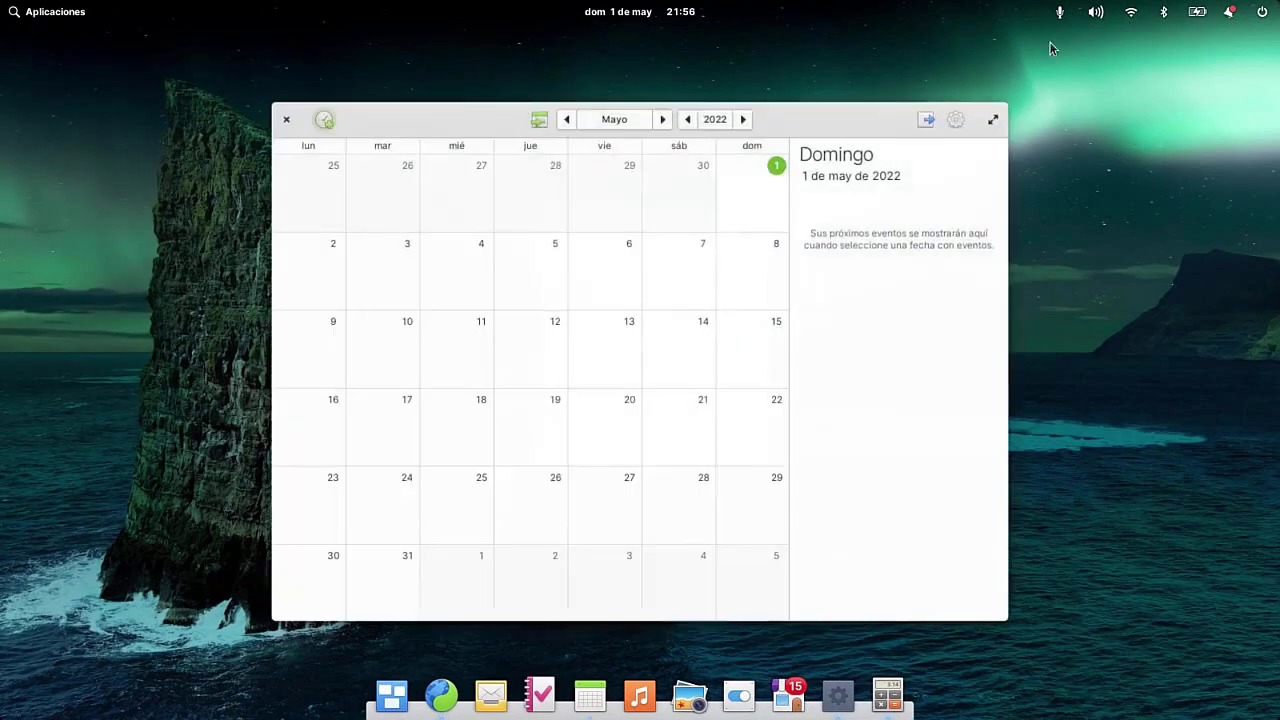
{"action": "left_click", "coordinate": [676, 11]}
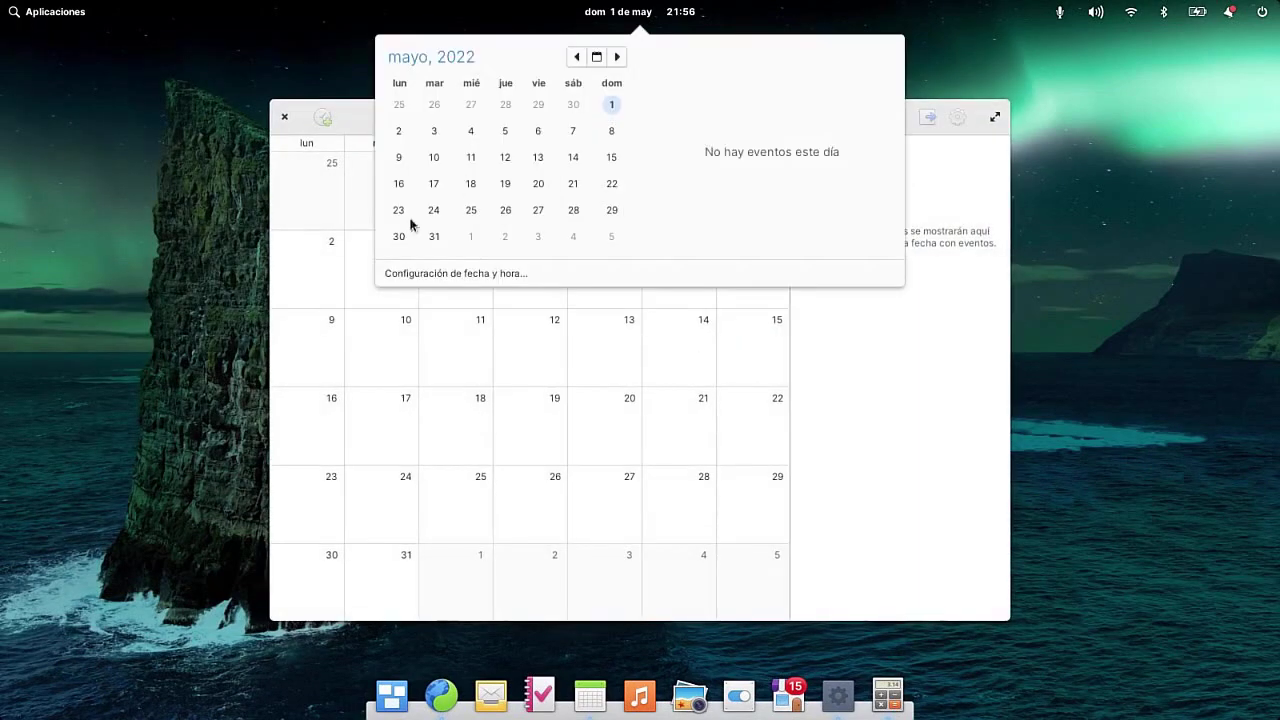
{"action": "left_click", "coordinate": [836, 473]}
{"action": "left_click", "coordinate": [284, 116]}
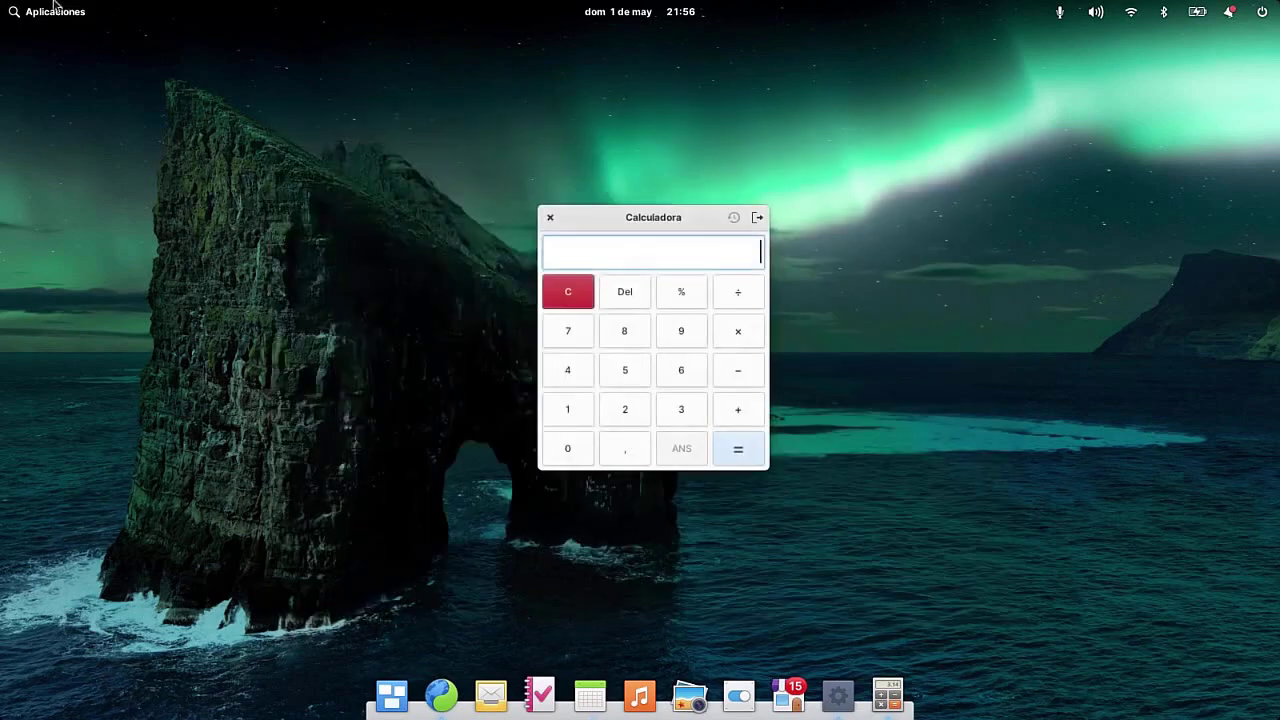
Step: Capture a screen area around the Calculator with the screenshot tool, and close both the tool and the Calculator
{"action": "left_click", "coordinate": [57, 10]}
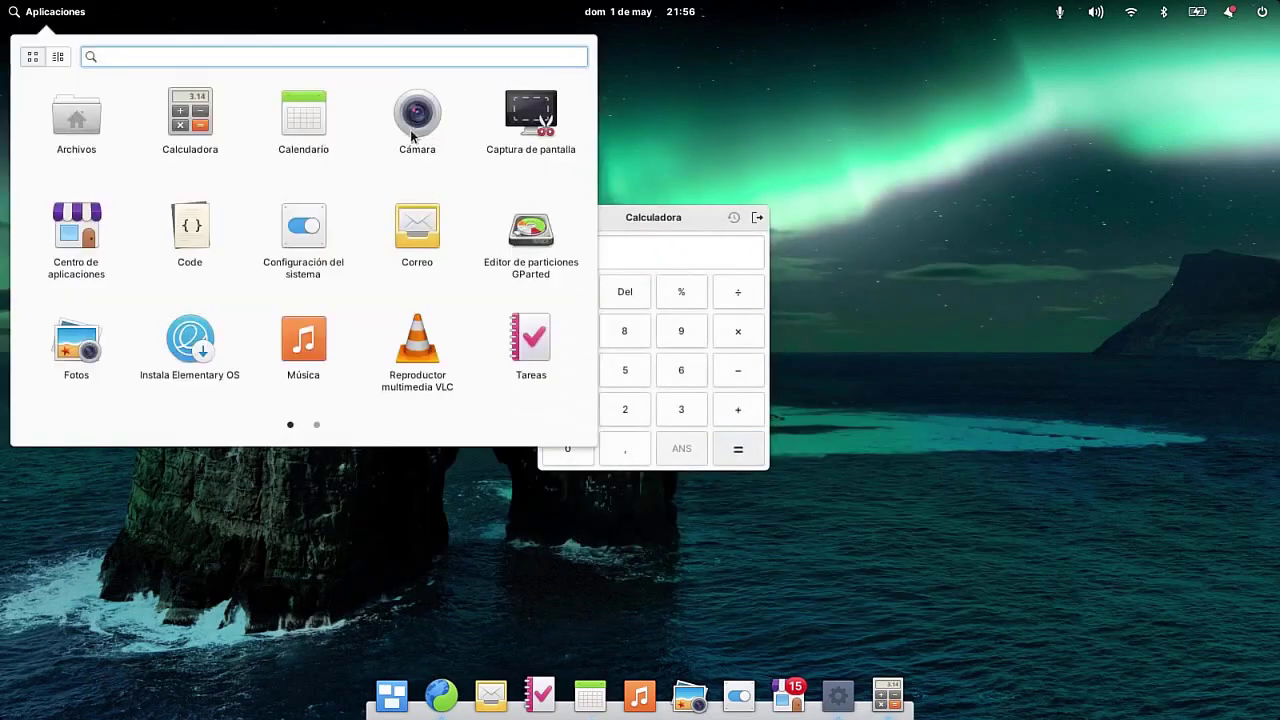
{"action": "left_click", "coordinate": [541, 130]}
{"action": "left_click", "coordinate": [289, 390]}
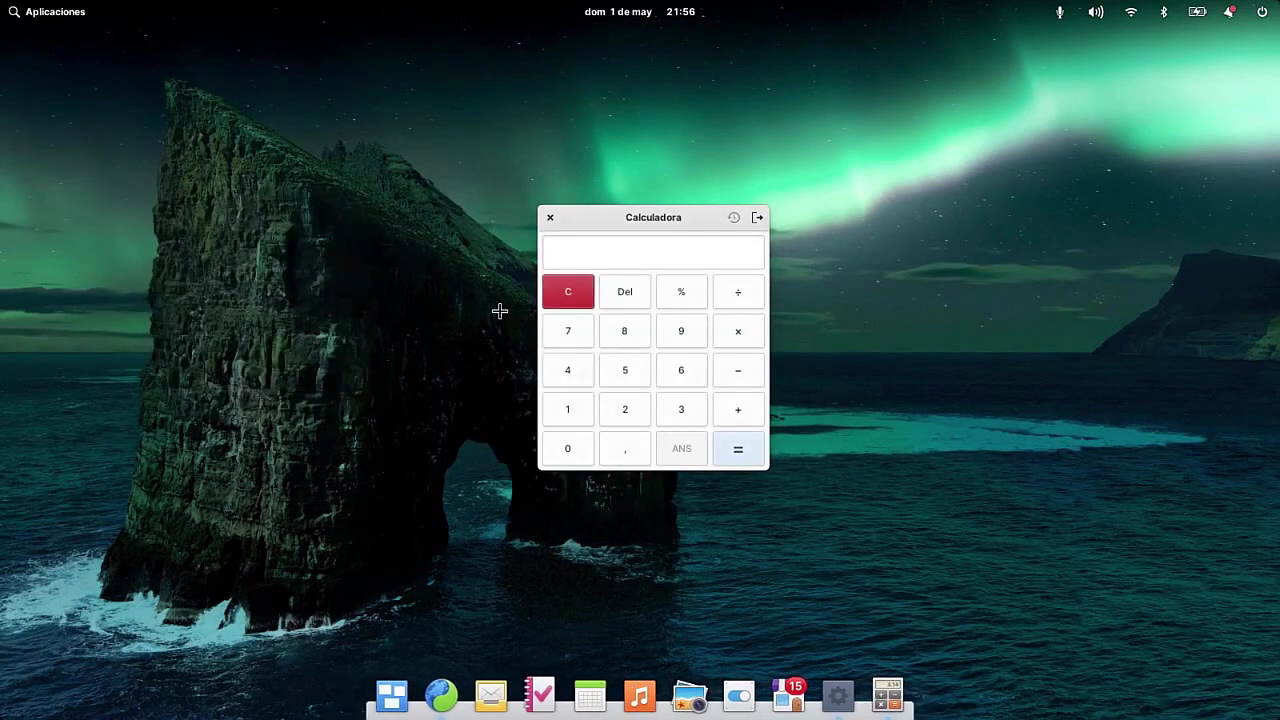
{"action": "left_click_drag", "start_coordinate": [404, 160], "coordinate": [896, 540]}
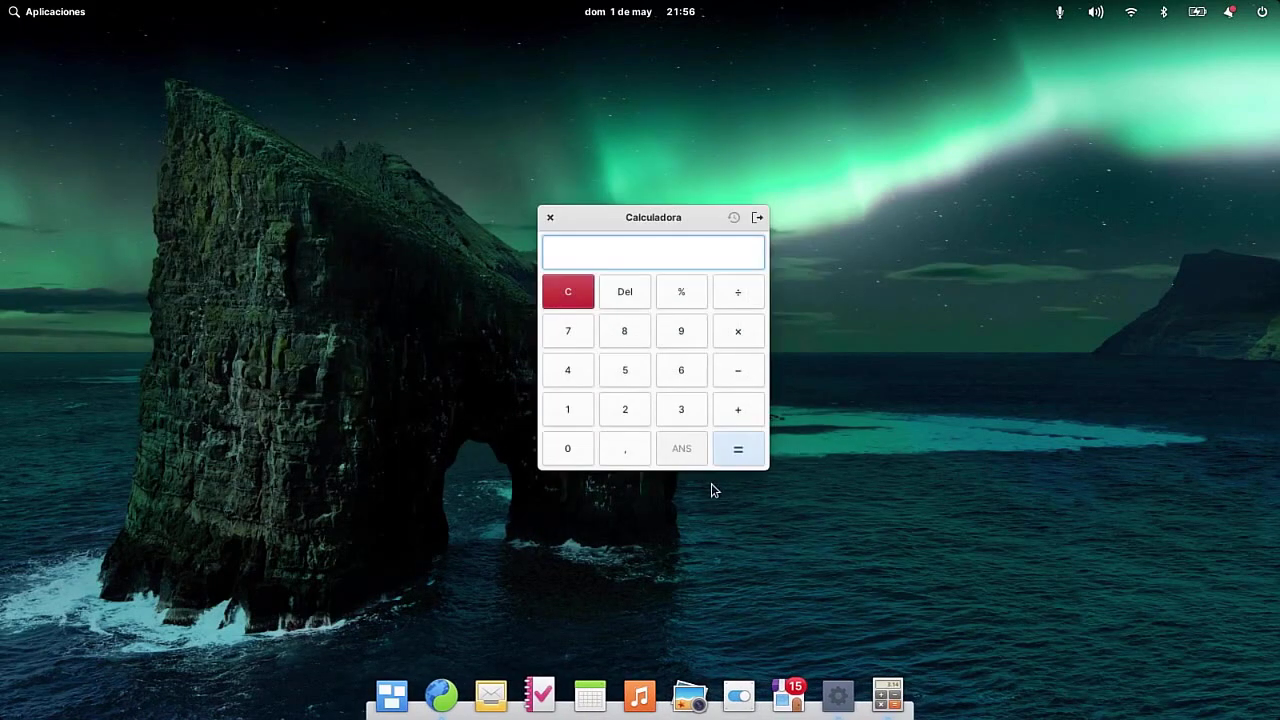
{"action": "left_click", "coordinate": [232, 386]}
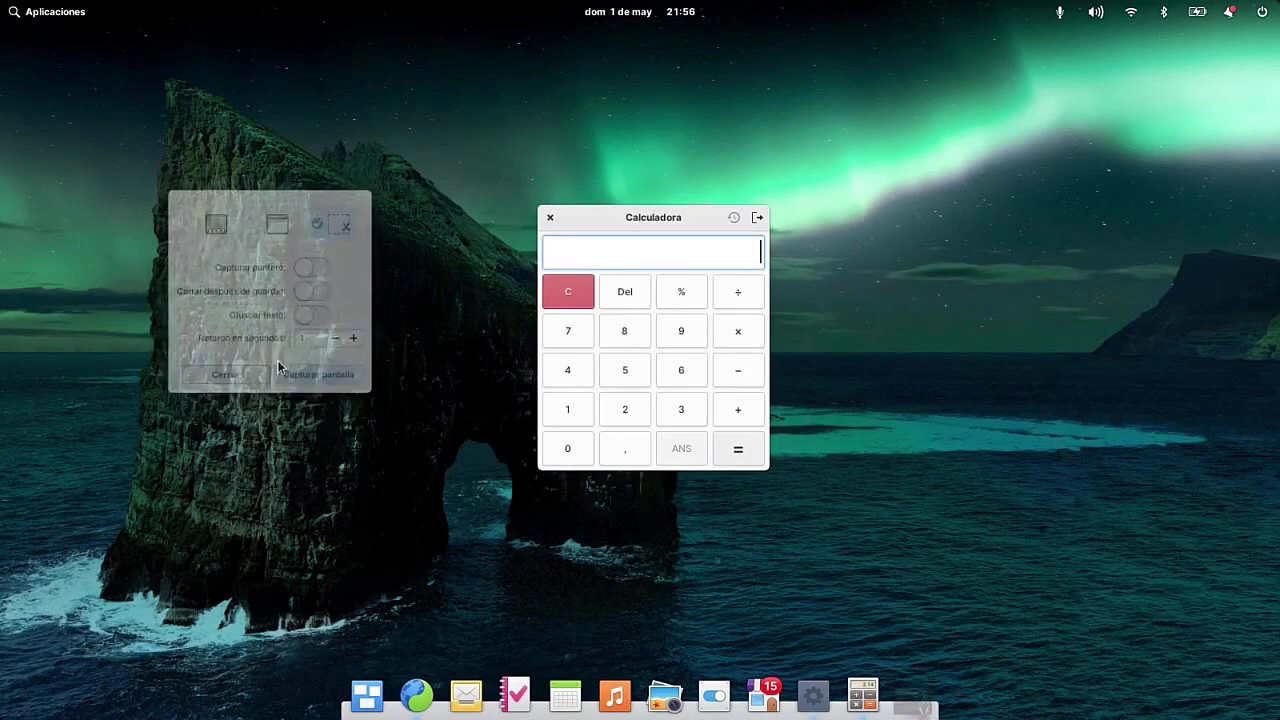
{"action": "left_click", "coordinate": [550, 217]}
Step: Browse the application categories in the Centro de aplicaciones and retry retrieving the updates
{"action": "left_click", "coordinate": [55, 11]}
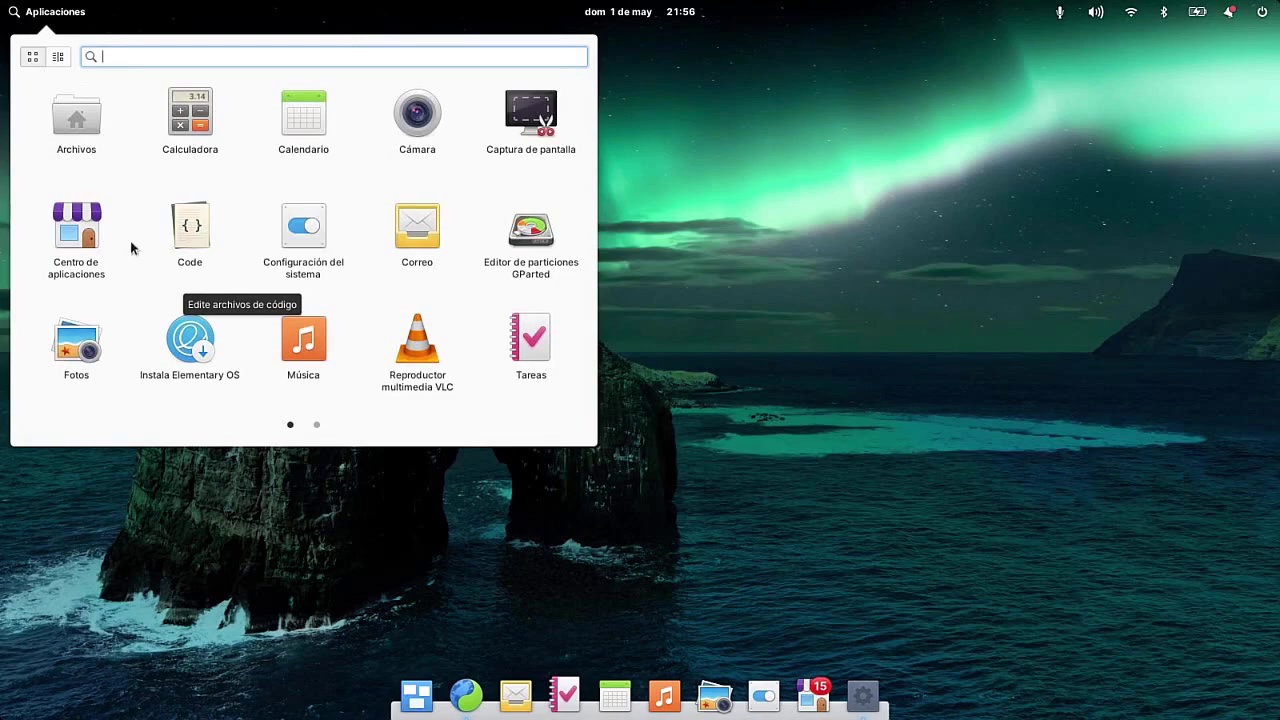
{"action": "left_click", "coordinate": [84, 224]}
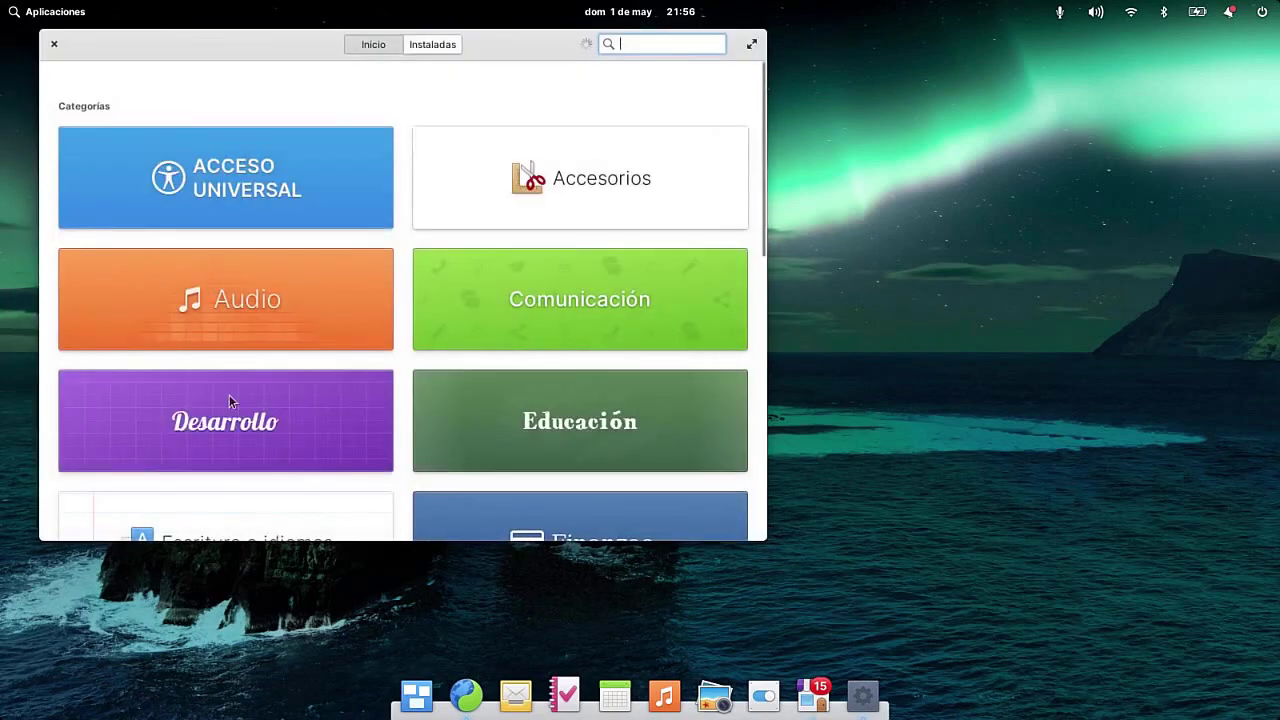
{"action": "scroll", "coordinate": [229, 394], "scroll_direction": "down", "scroll_amount": 10}
{"action": "scroll", "coordinate": [240, 486], "scroll_direction": "up", "scroll_amount": 10}
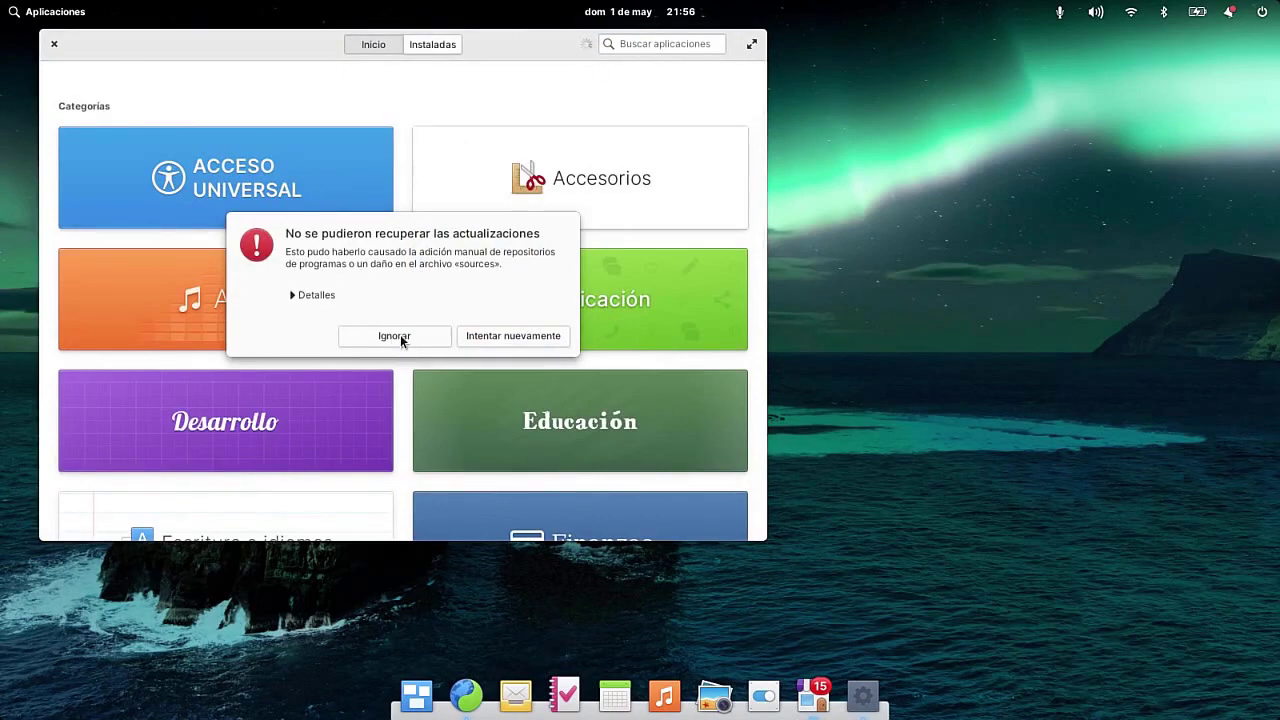
{"action": "left_click", "coordinate": [543, 338]}
Step: Open the Code editor, check its project selector over the new document, and close the editor
{"action": "left_click", "coordinate": [14, 10]}
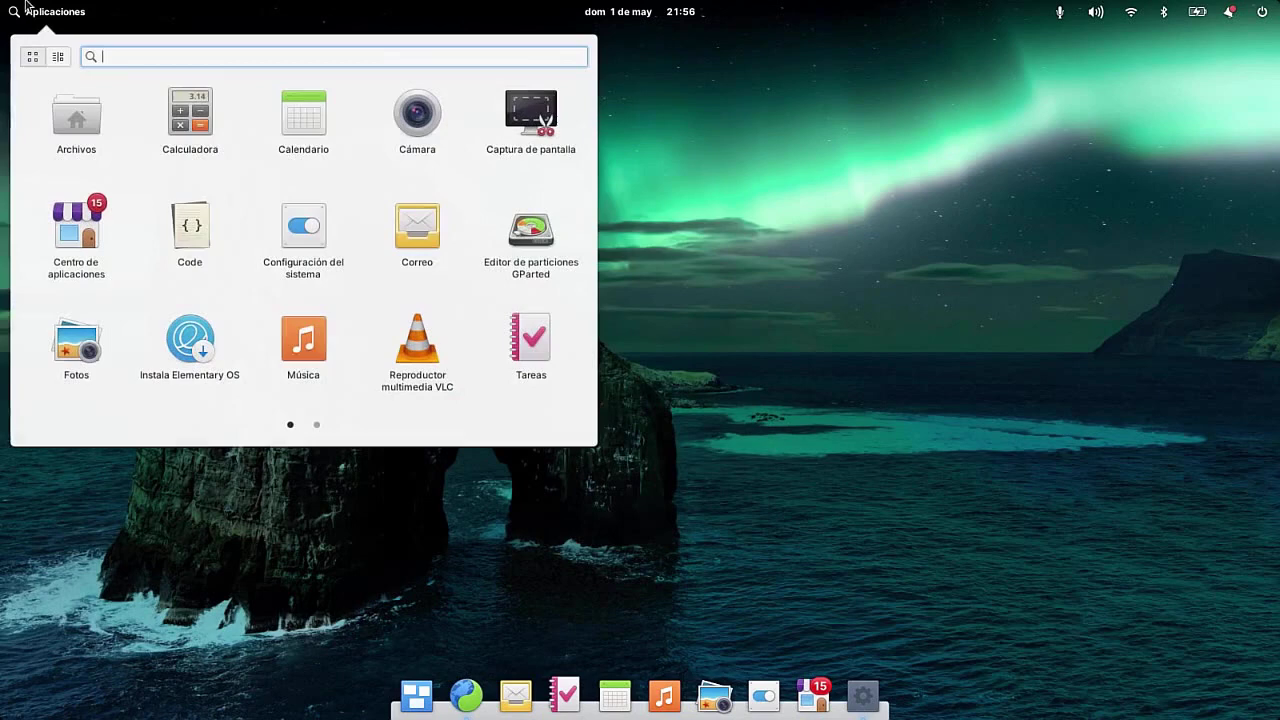
{"action": "left_click", "coordinate": [200, 247]}
{"action": "left_click", "coordinate": [595, 362]}
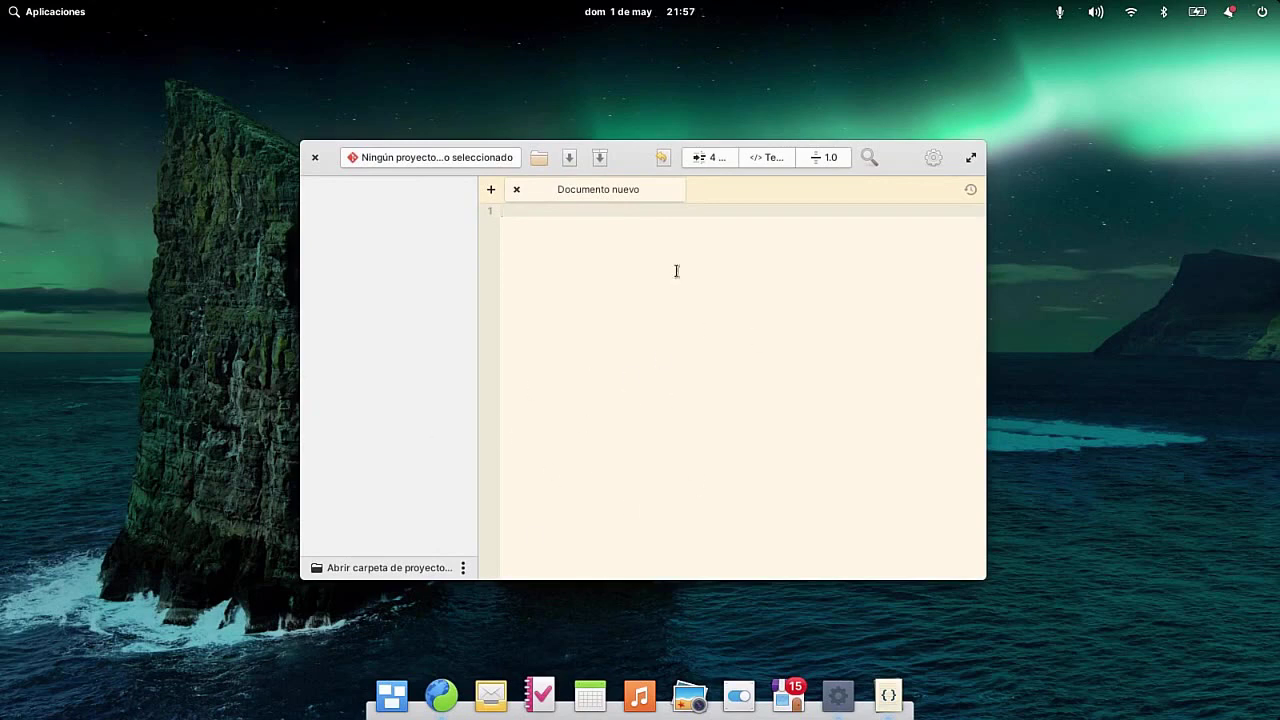
{"action": "left_click", "coordinate": [408, 157]}
{"action": "left_click", "coordinate": [689, 344]}
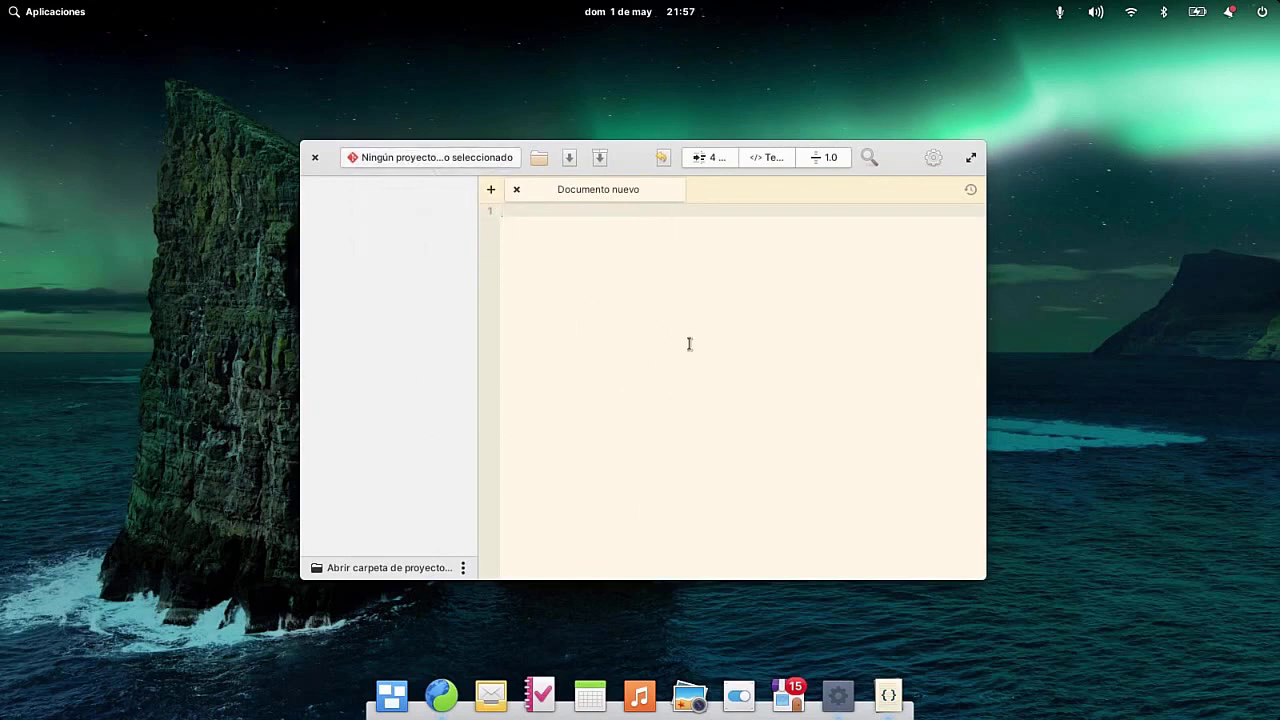
{"action": "left_click", "coordinate": [314, 162]}
Step: Open Configuración del sistema from the desktop's context options, look over its categories, and close it
{"action": "left_click", "coordinate": [48, 20]}
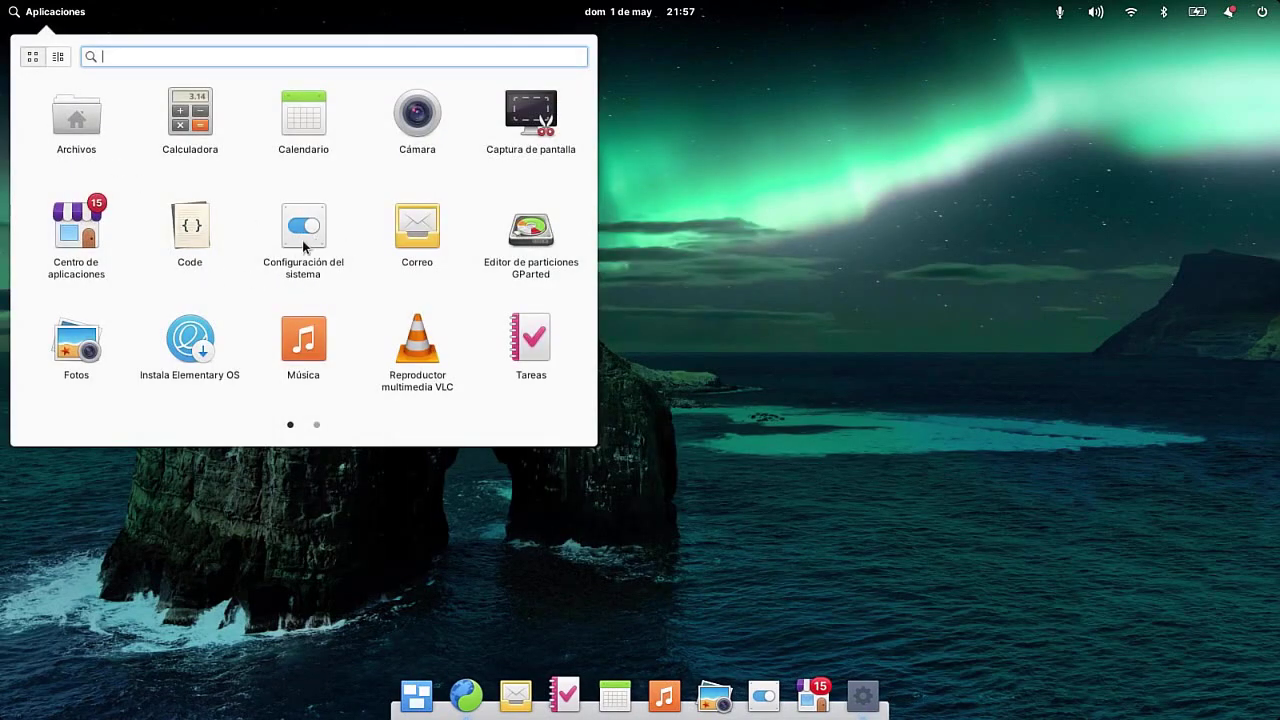
{"action": "left_click", "coordinate": [902, 373]}
{"action": "right_click", "coordinate": [907, 368]}
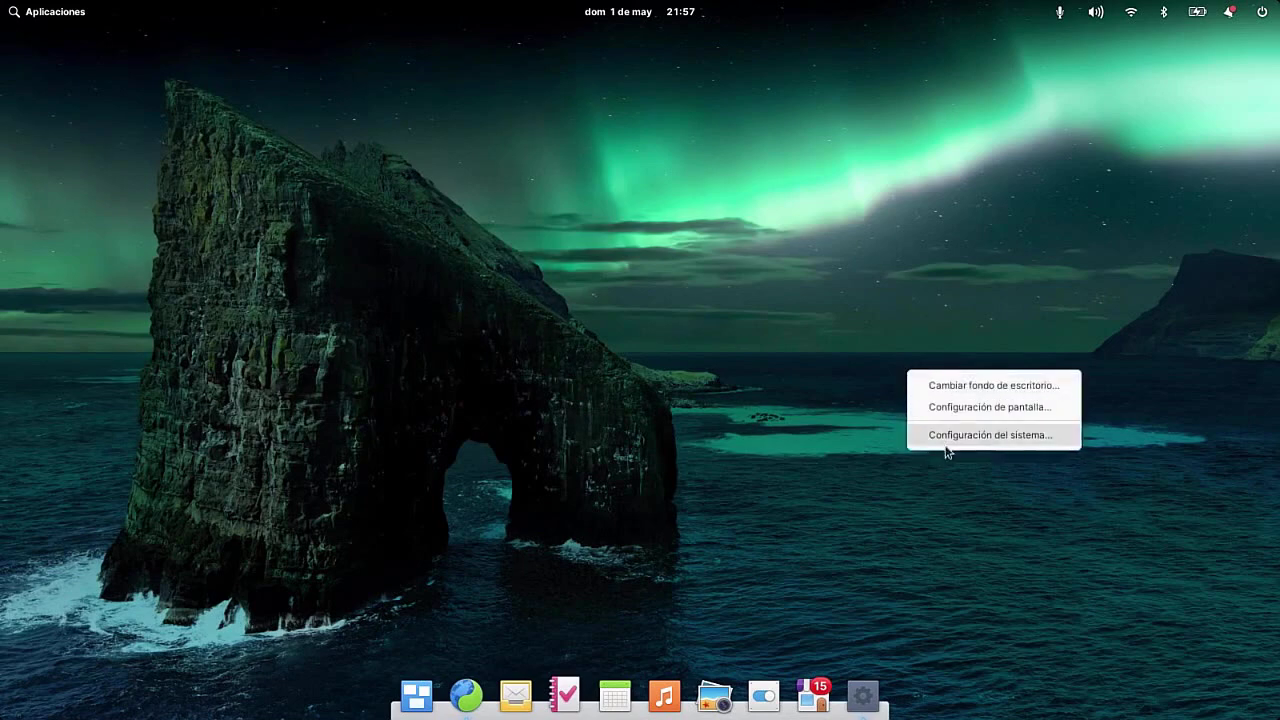
{"action": "left_click", "coordinate": [640, 460]}
{"action": "right_click", "coordinate": [640, 460]}
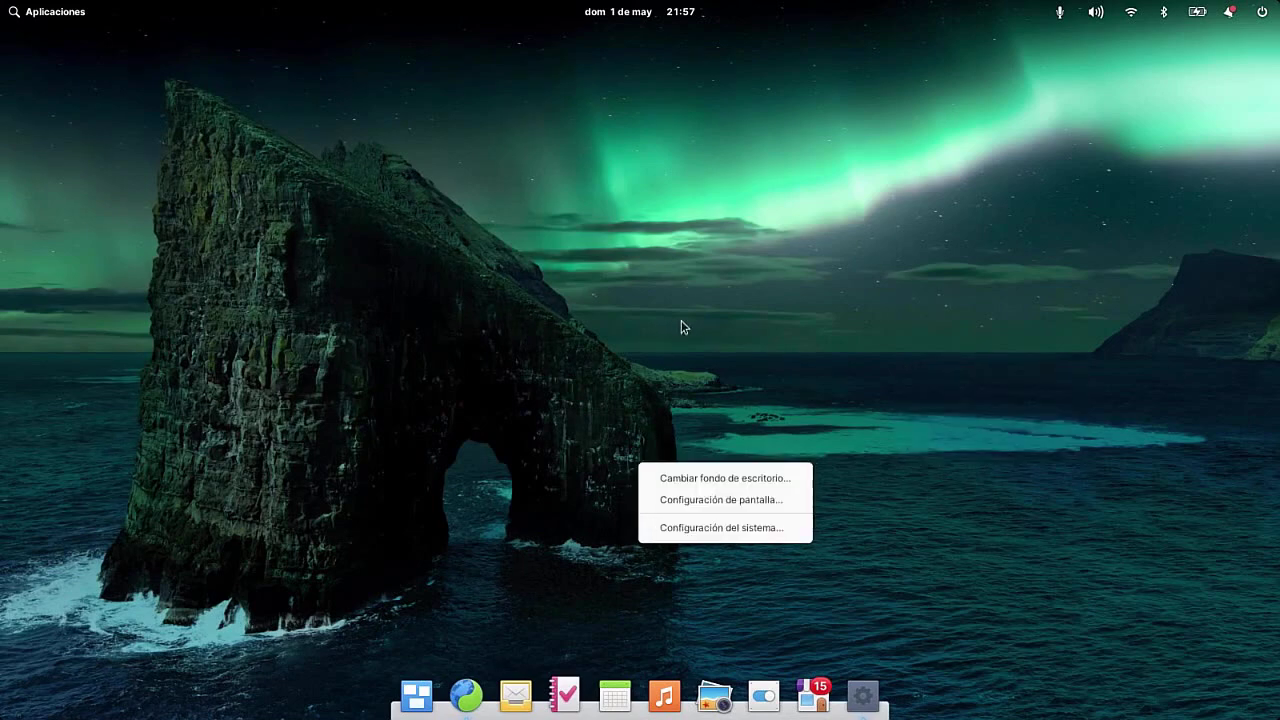
{"action": "left_click", "coordinate": [706, 528]}
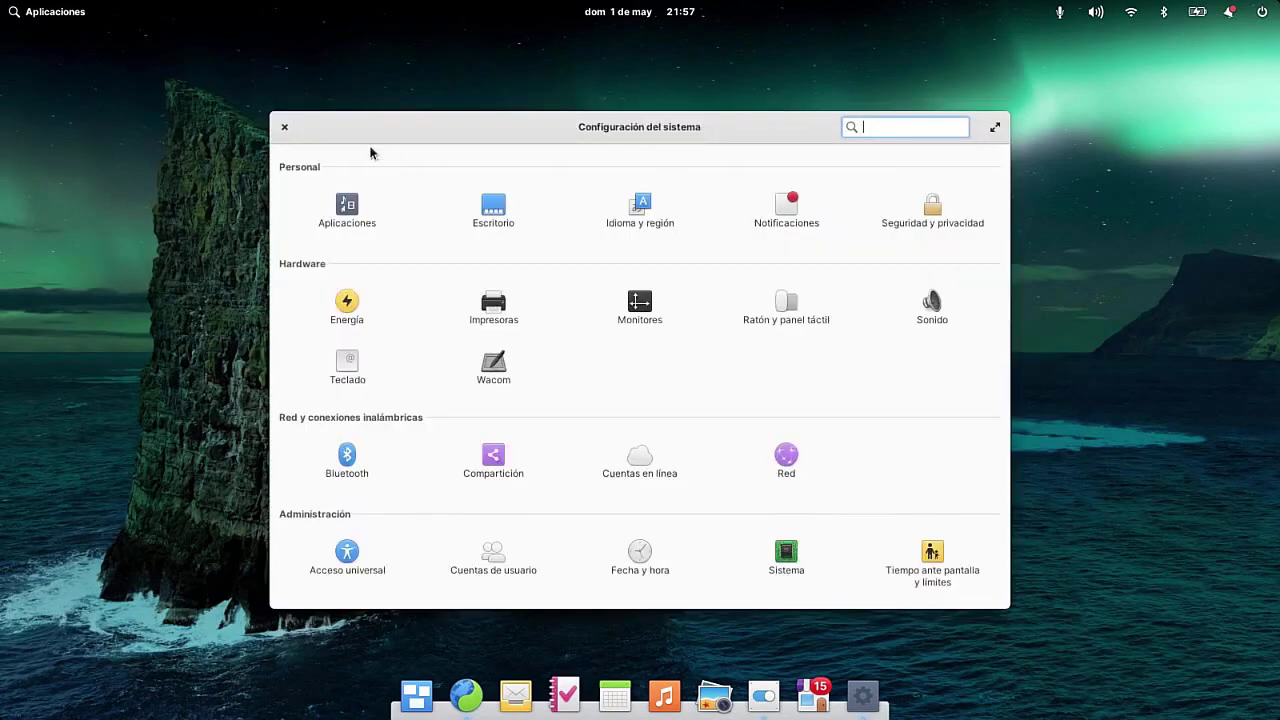
{"action": "left_click", "coordinate": [285, 127]}
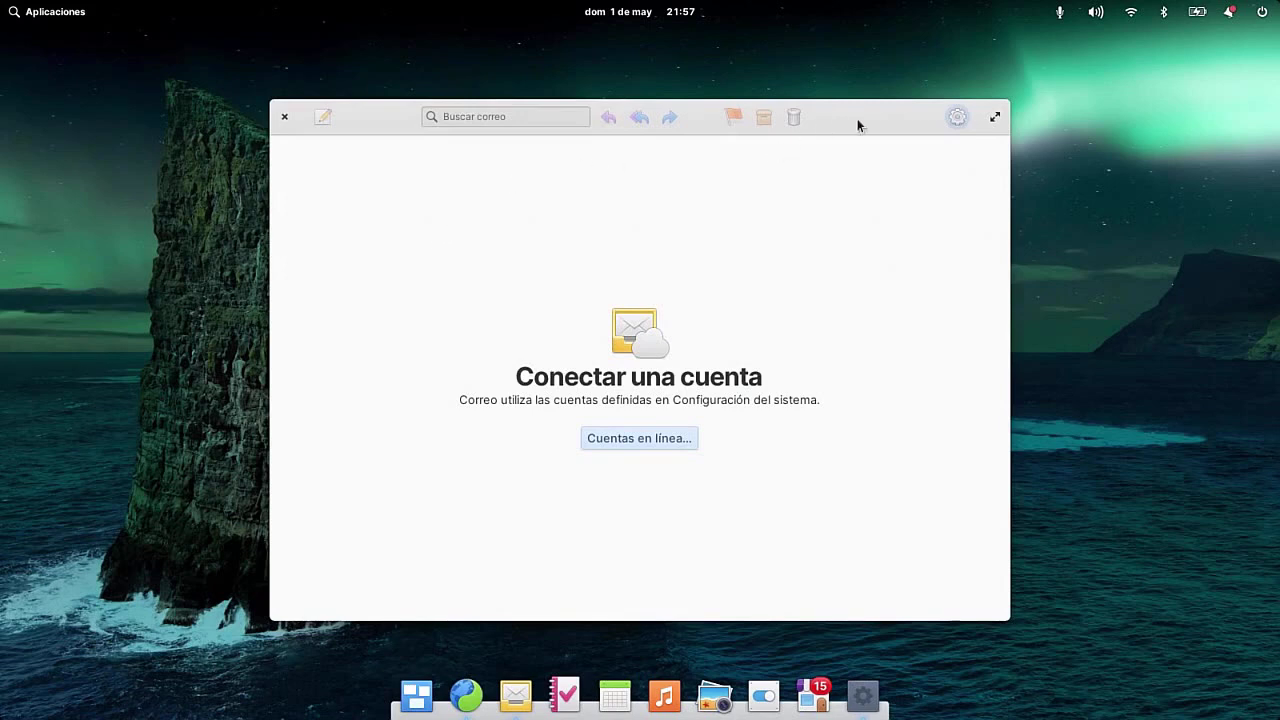
Step: Check the Correo app's options for remote images and open its account configuration
{"action": "left_click", "coordinate": [954, 120]}
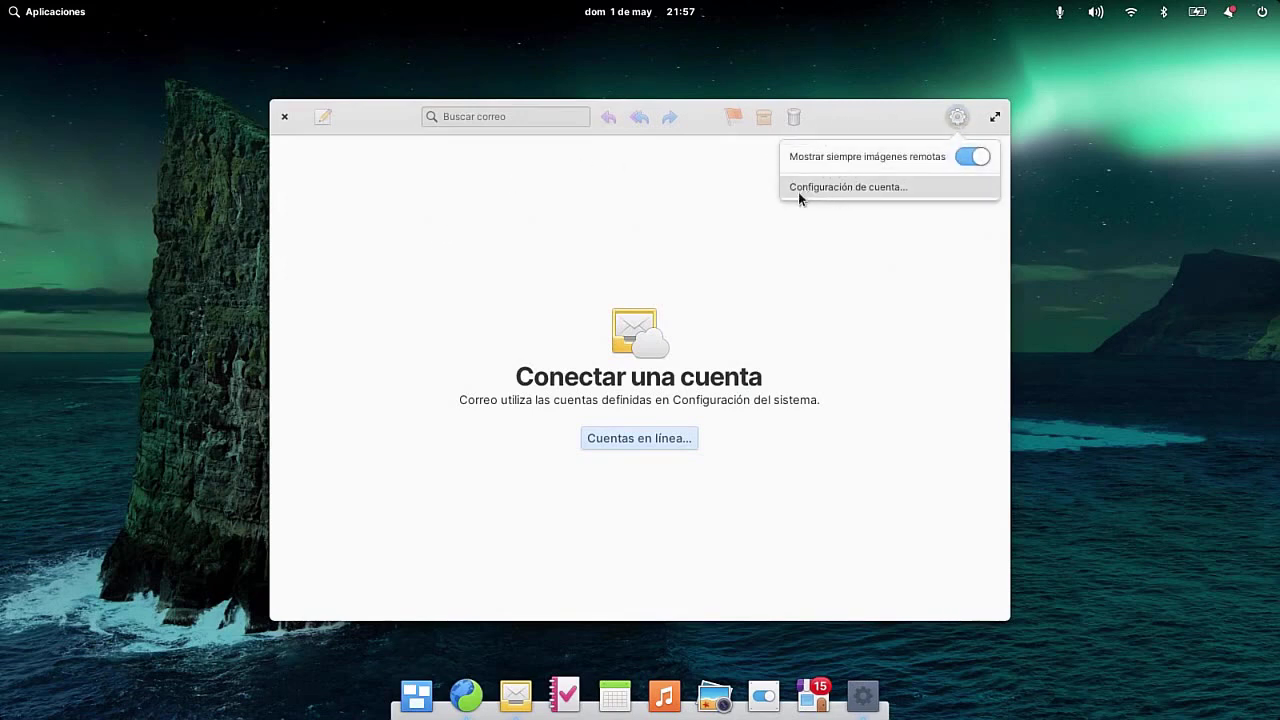
{"action": "left_click", "coordinate": [357, 177]}
{"action": "mouse_move", "coordinate": [862, 122]}
{"action": "left_mouse_down"}
{"action": "mouse_move", "coordinate": [856, 188]}
{"action": "mouse_move", "coordinate": [859, 106]}
{"action": "left_mouse_up"}
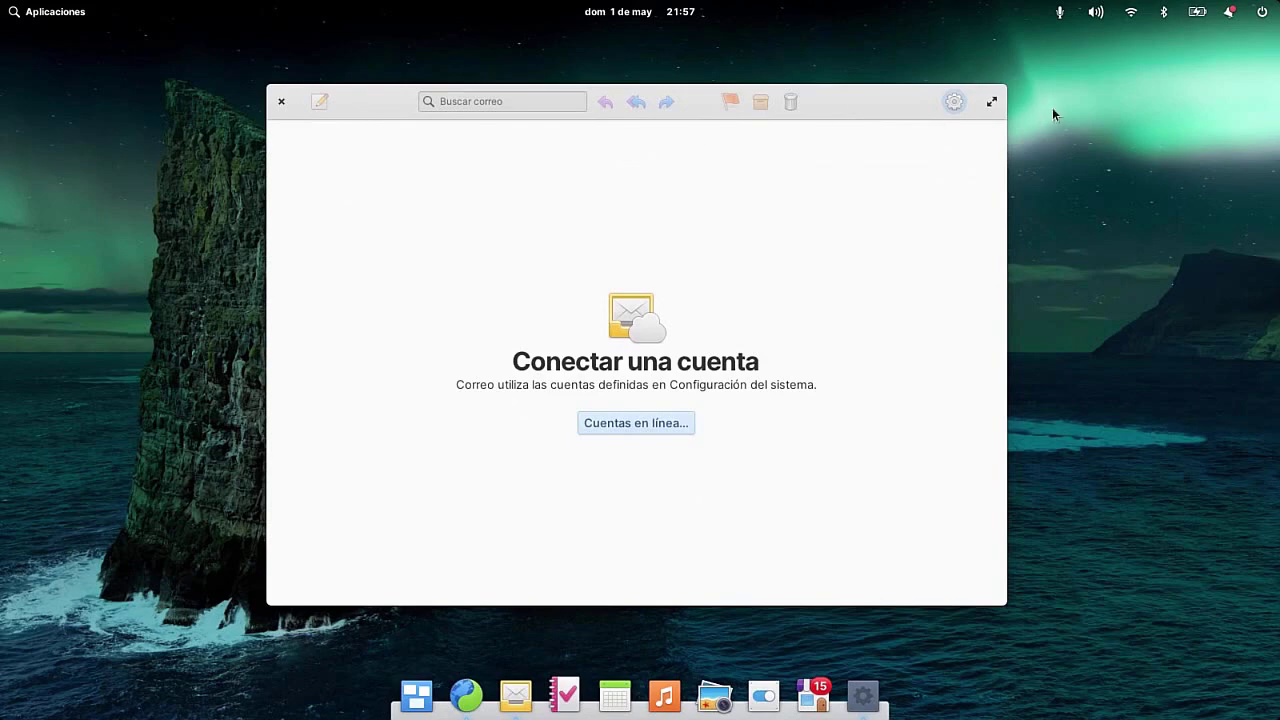
{"action": "left_click", "coordinate": [955, 104]}
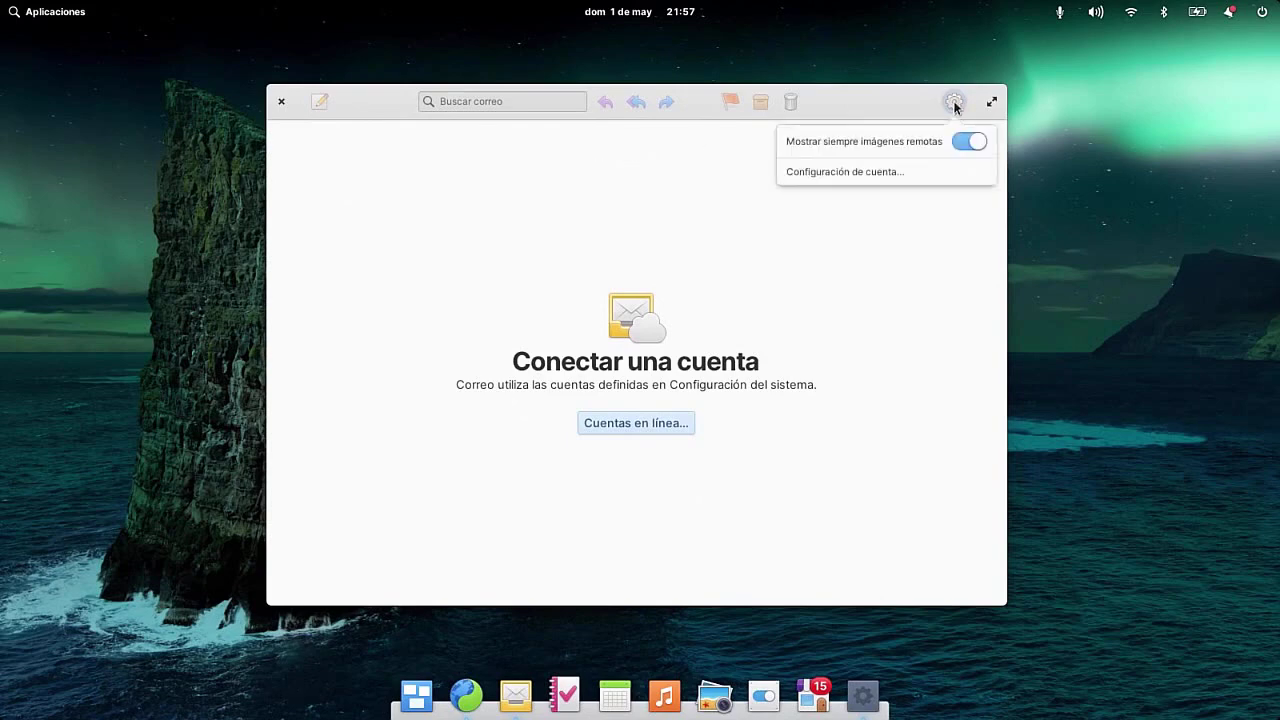
{"action": "left_click", "coordinate": [866, 174]}
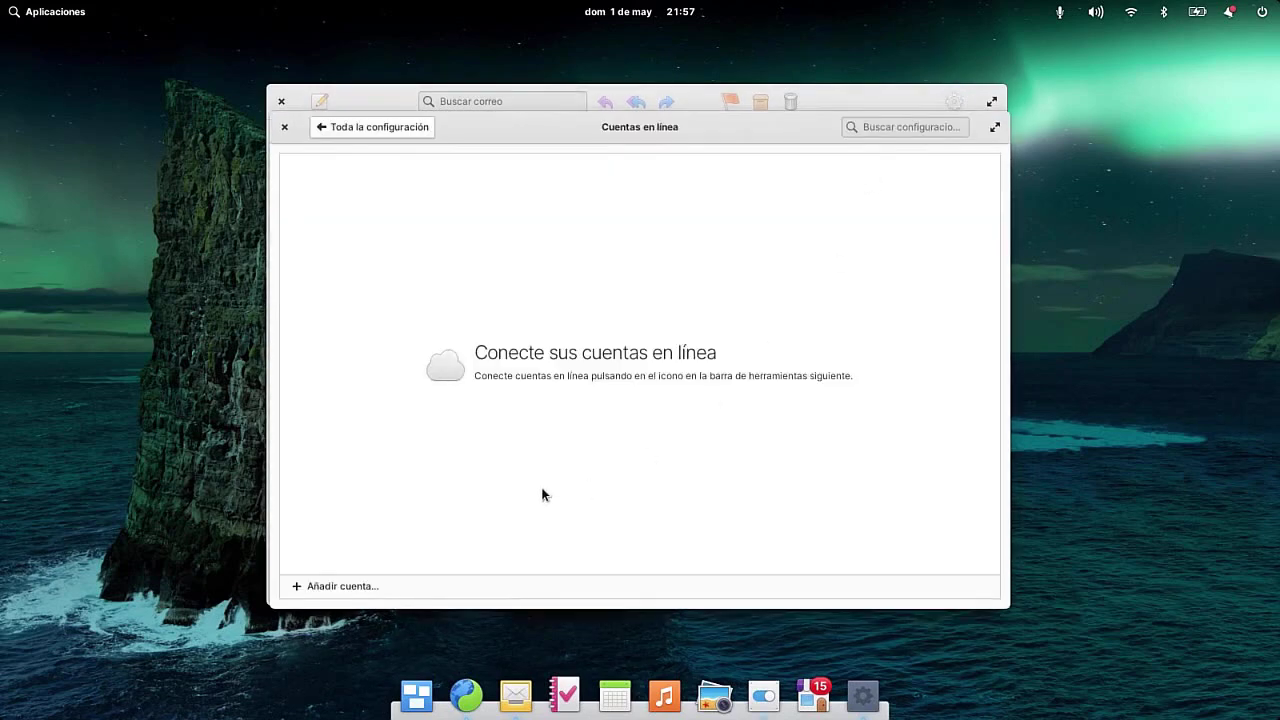
Step: Return from Cuentas en línea to the full settings overview, and close the settings and Correo windows
{"action": "left_click", "coordinate": [348, 126]}
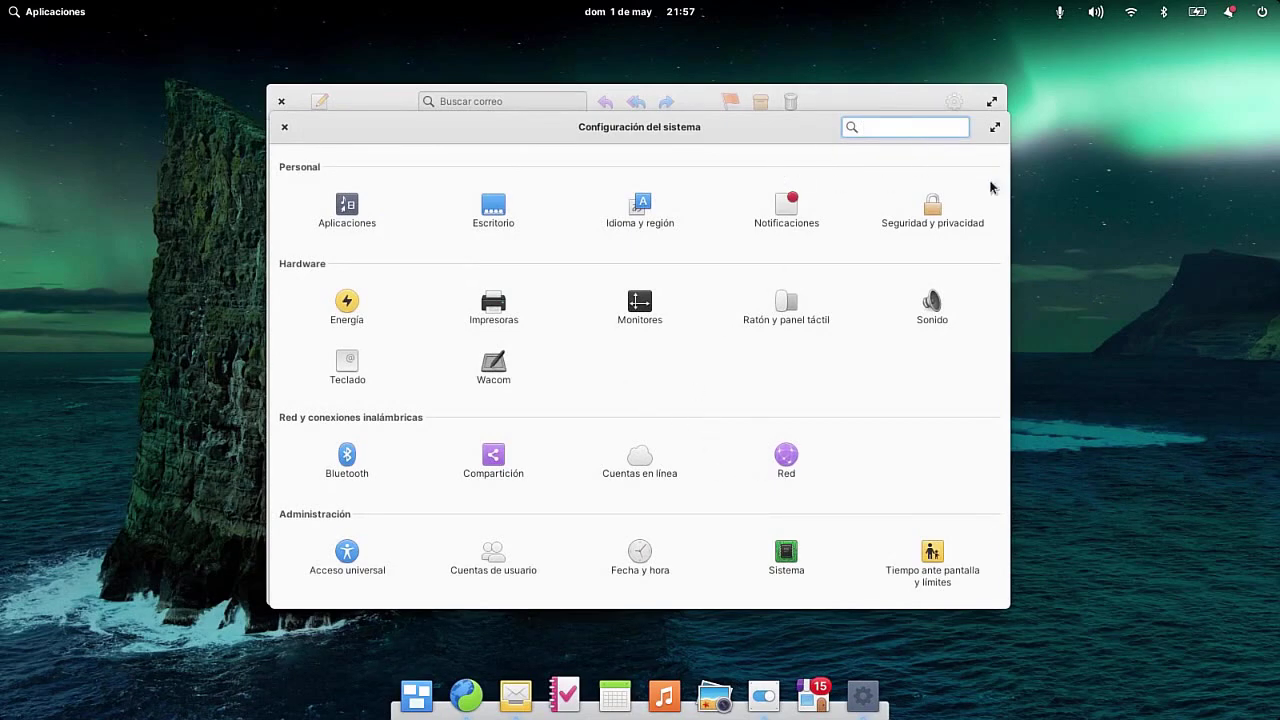
{"action": "left_click_drag", "start_coordinate": [437, 126], "coordinate": [643, 134]}
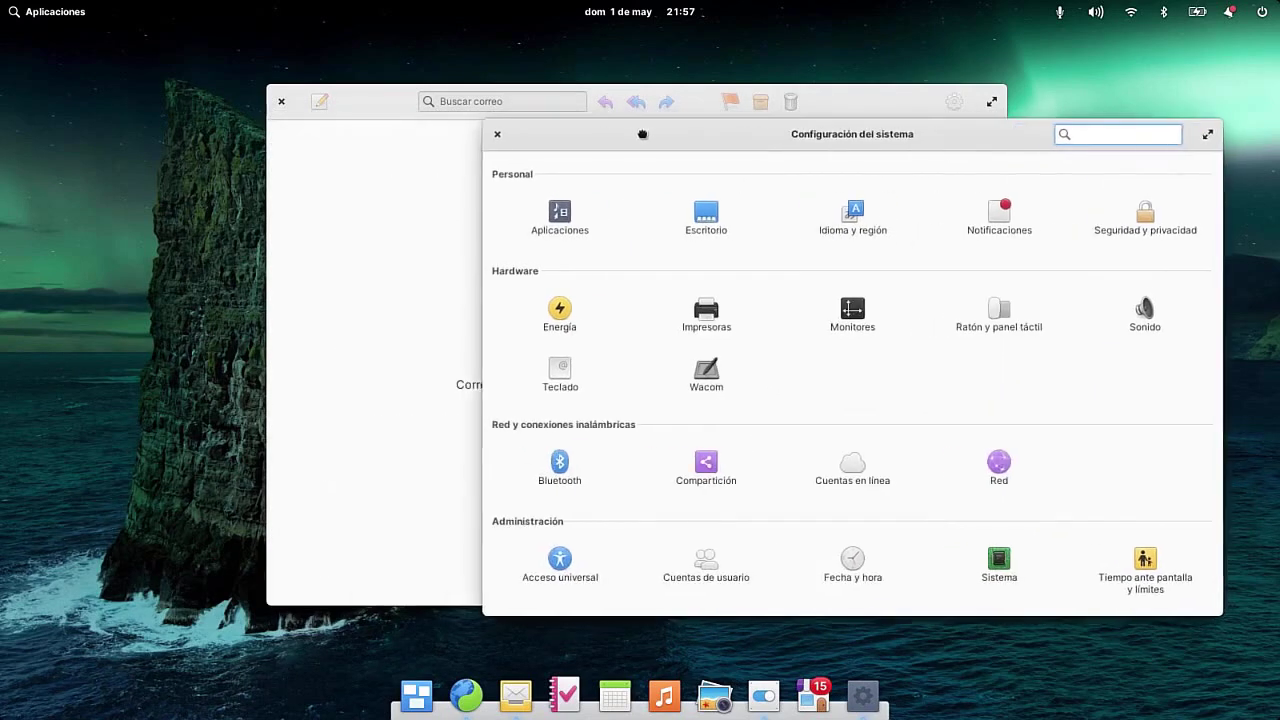
{"action": "left_click", "coordinate": [497, 134]}
{"action": "left_click", "coordinate": [281, 102]}
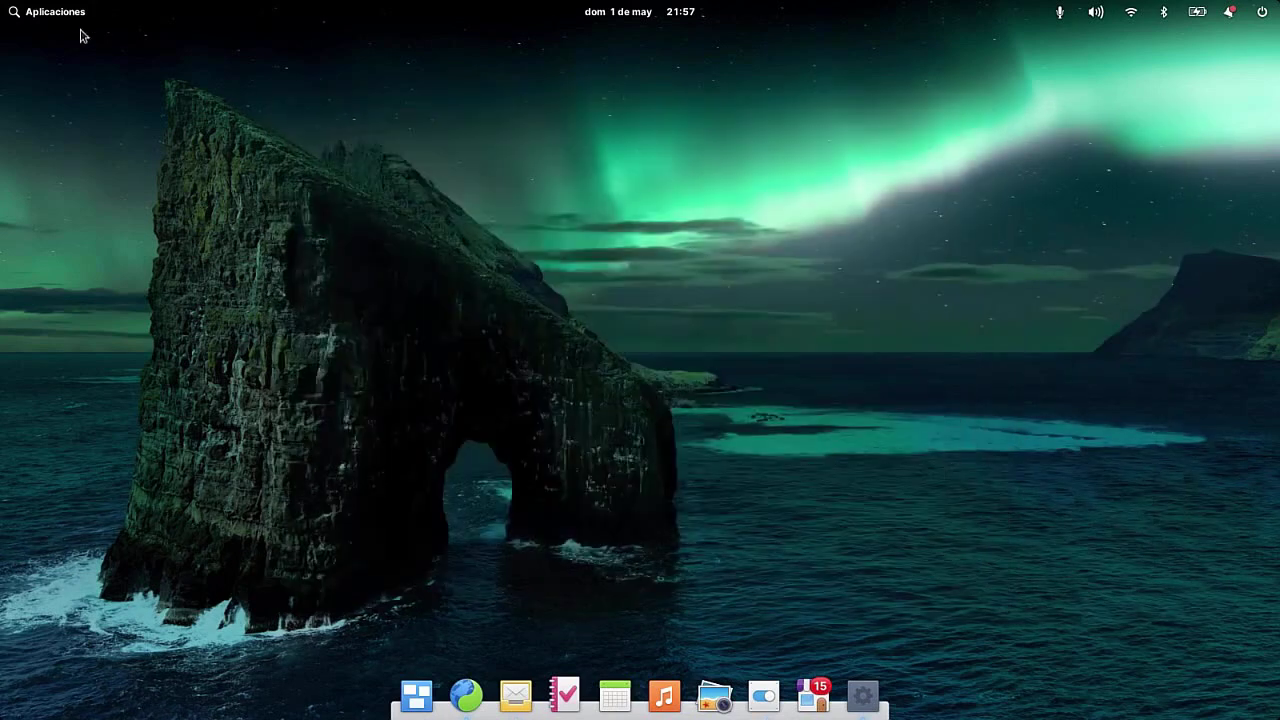
Step: Open the GParted partition editor from the applications list to view the disk's partitions
{"action": "left_click", "coordinate": [60, 14]}
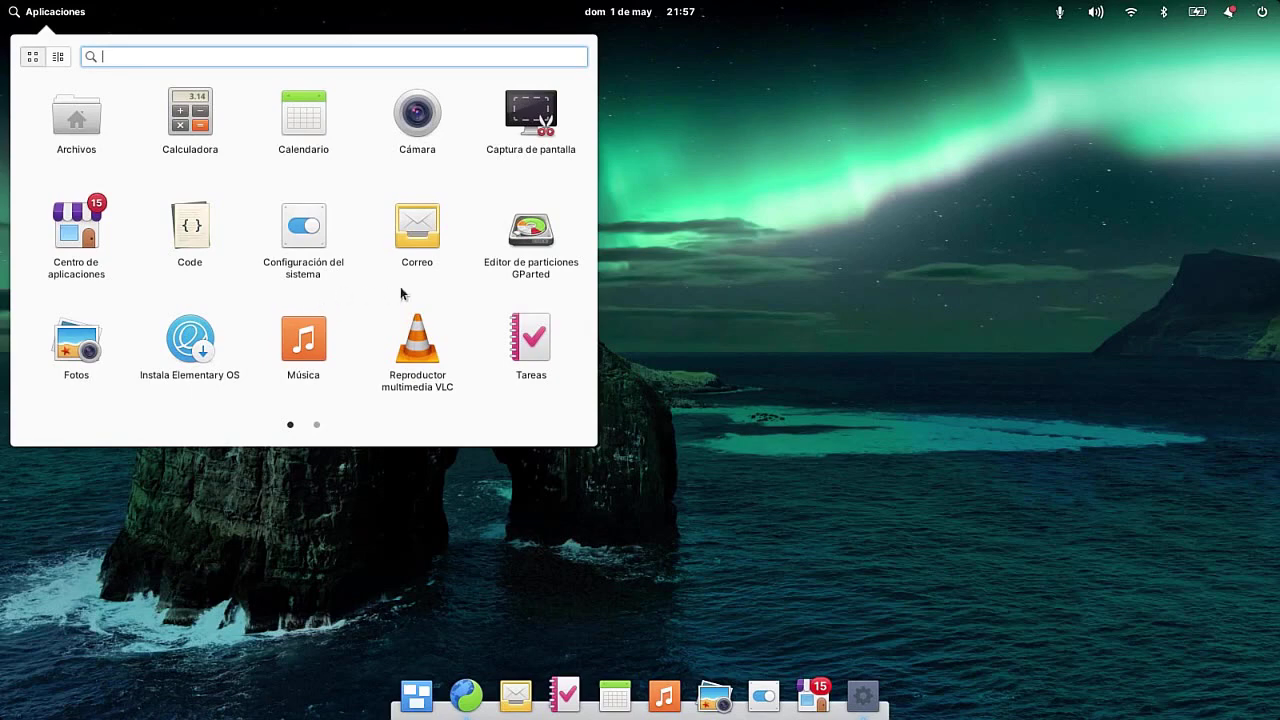
{"action": "left_click", "coordinate": [416, 249]}
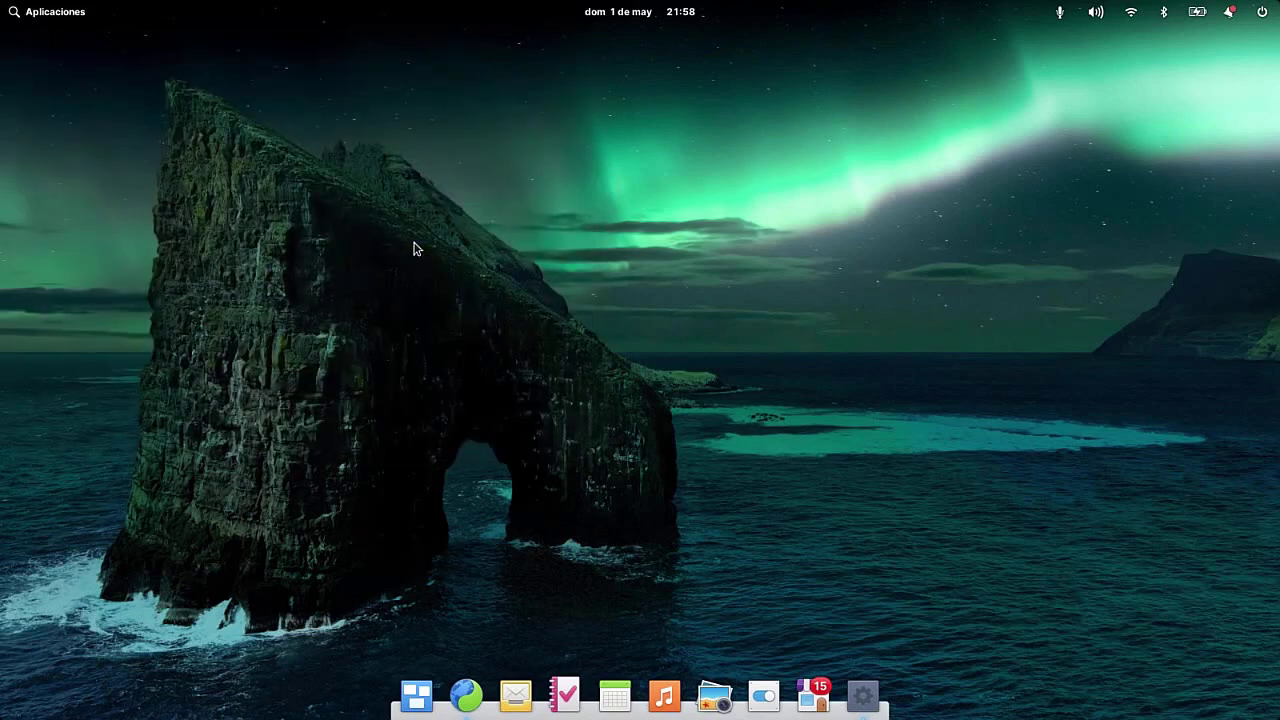
{"action": "key", "text": "super"}
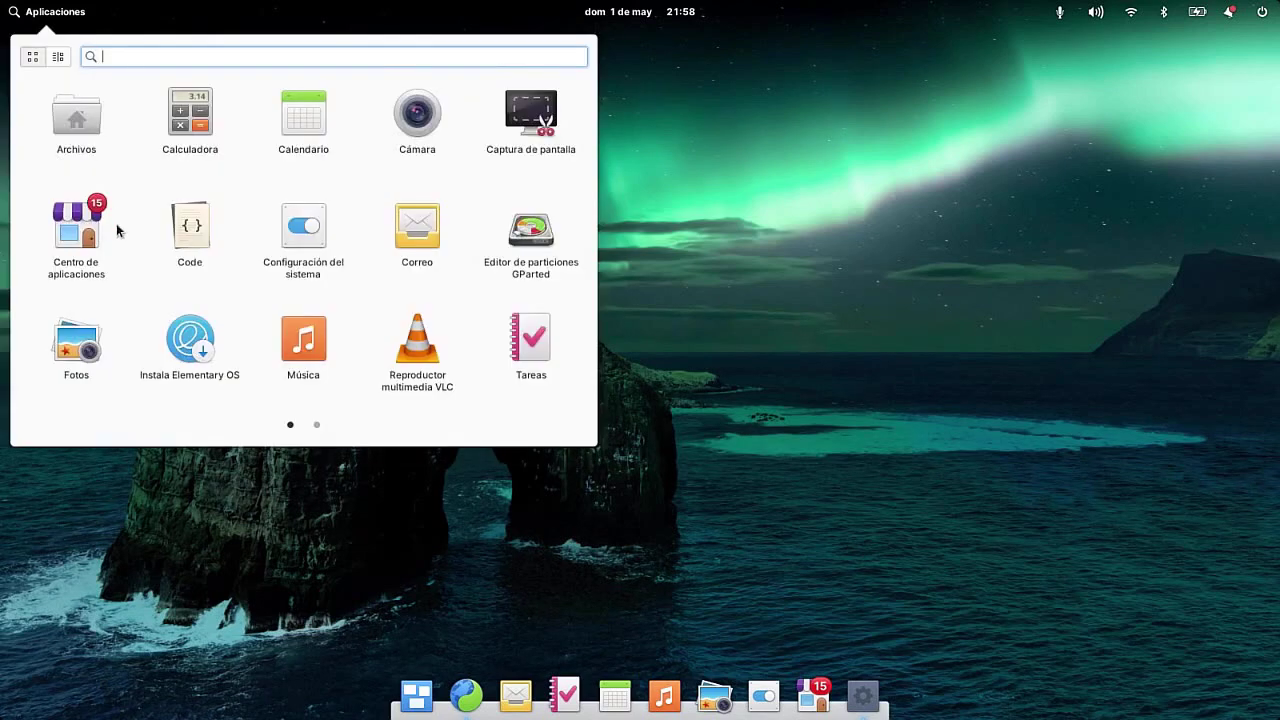
{"action": "left_click", "coordinate": [528, 242]}
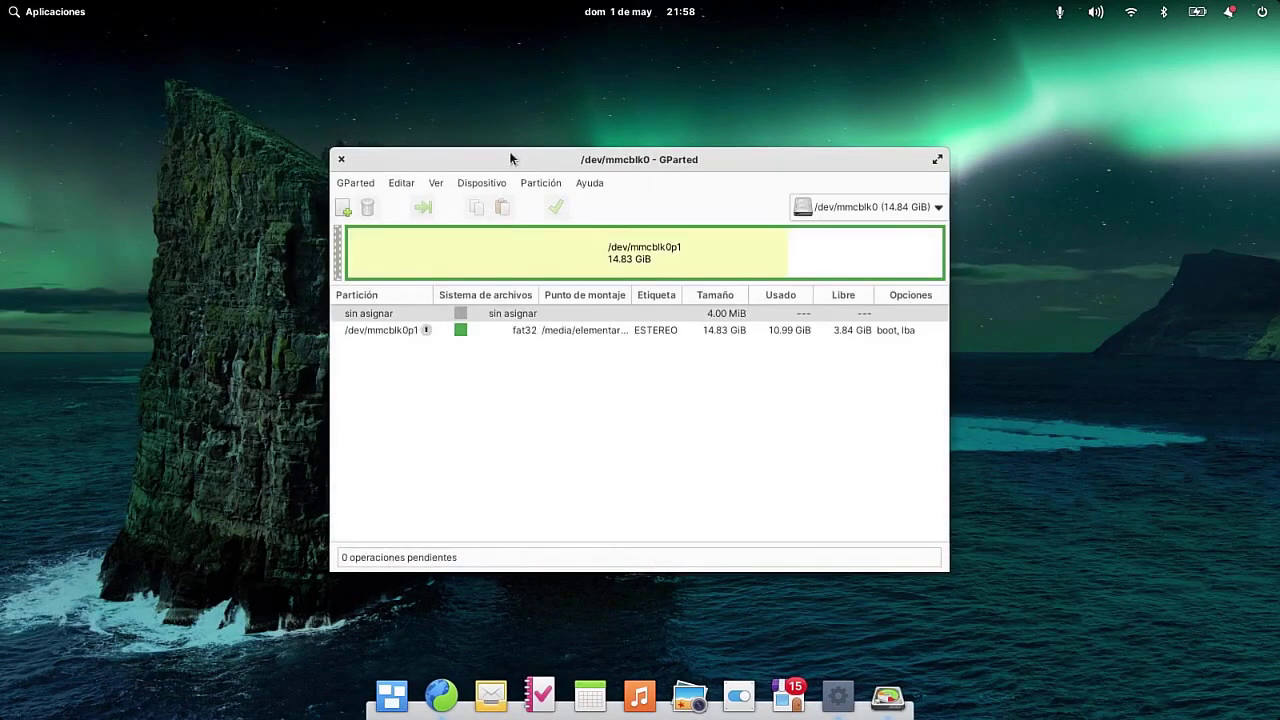
Step: Close the GParted partition editor and open the Fotos application from the applications list
{"action": "left_click_drag", "start_coordinate": [596, 159], "coordinate": [539, 144]}
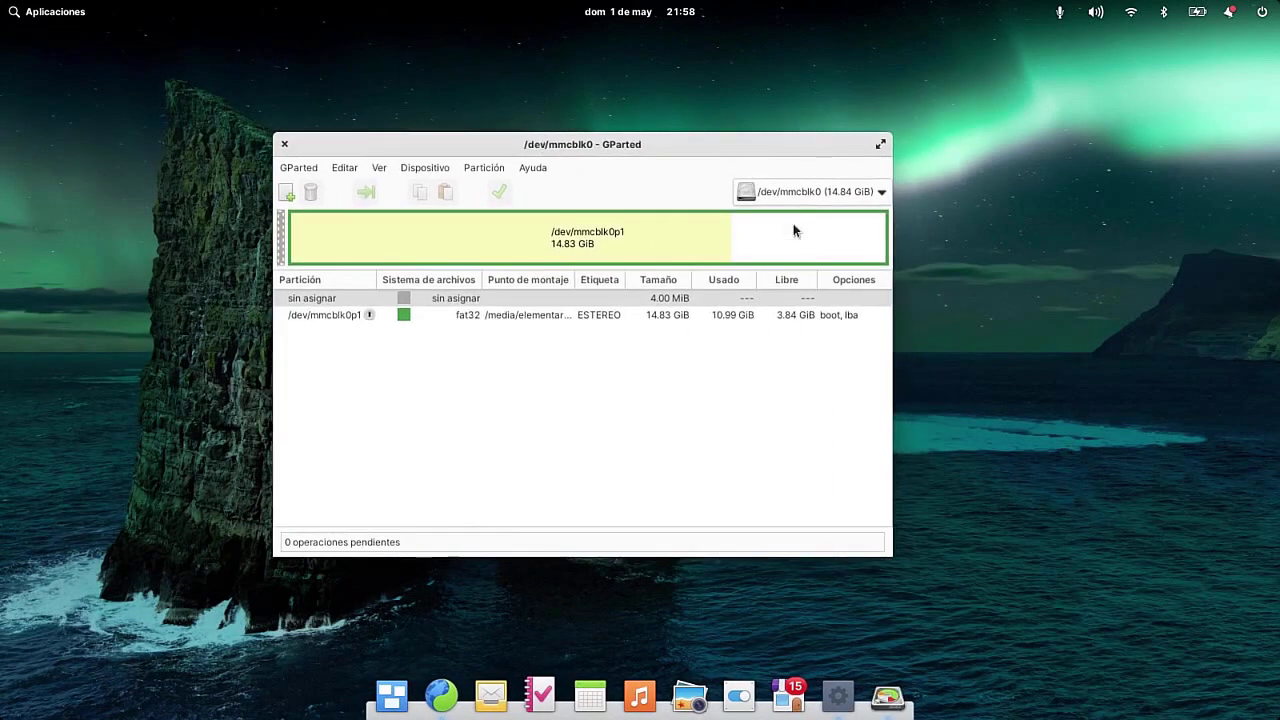
{"action": "left_click", "coordinate": [284, 145]}
{"action": "left_click", "coordinate": [74, 8]}
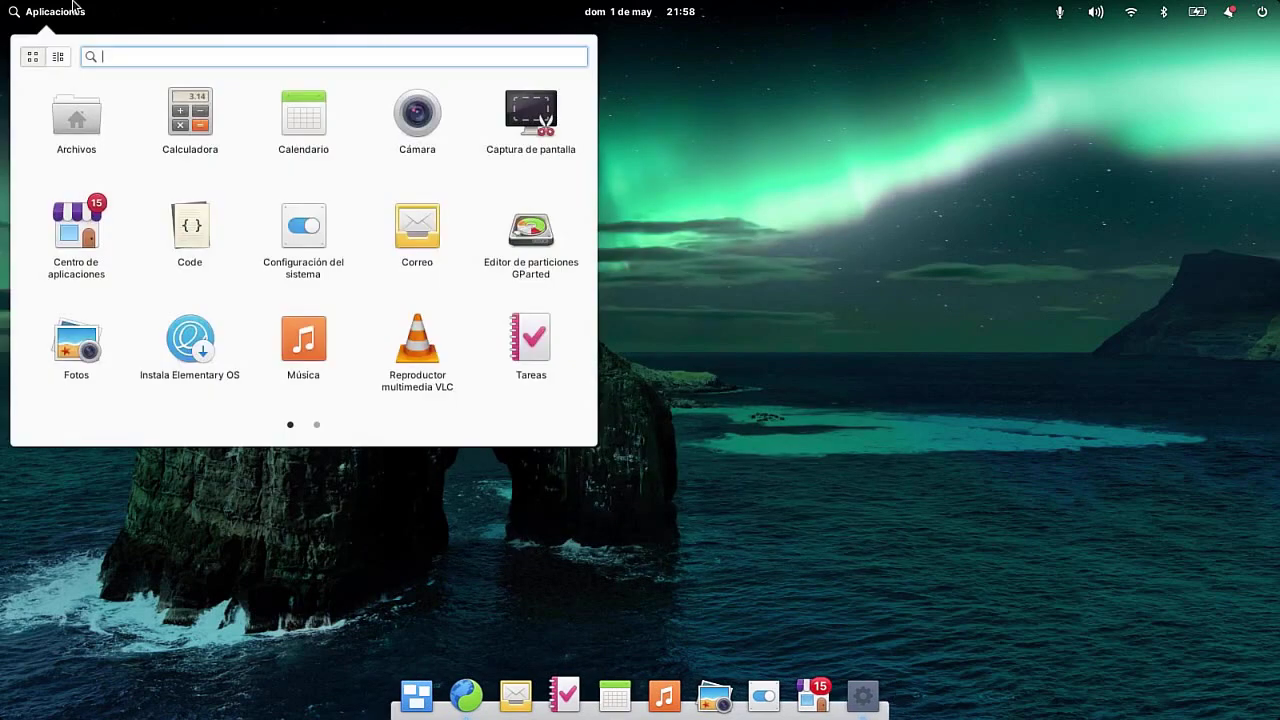
{"action": "left_click", "coordinate": [76, 347]}
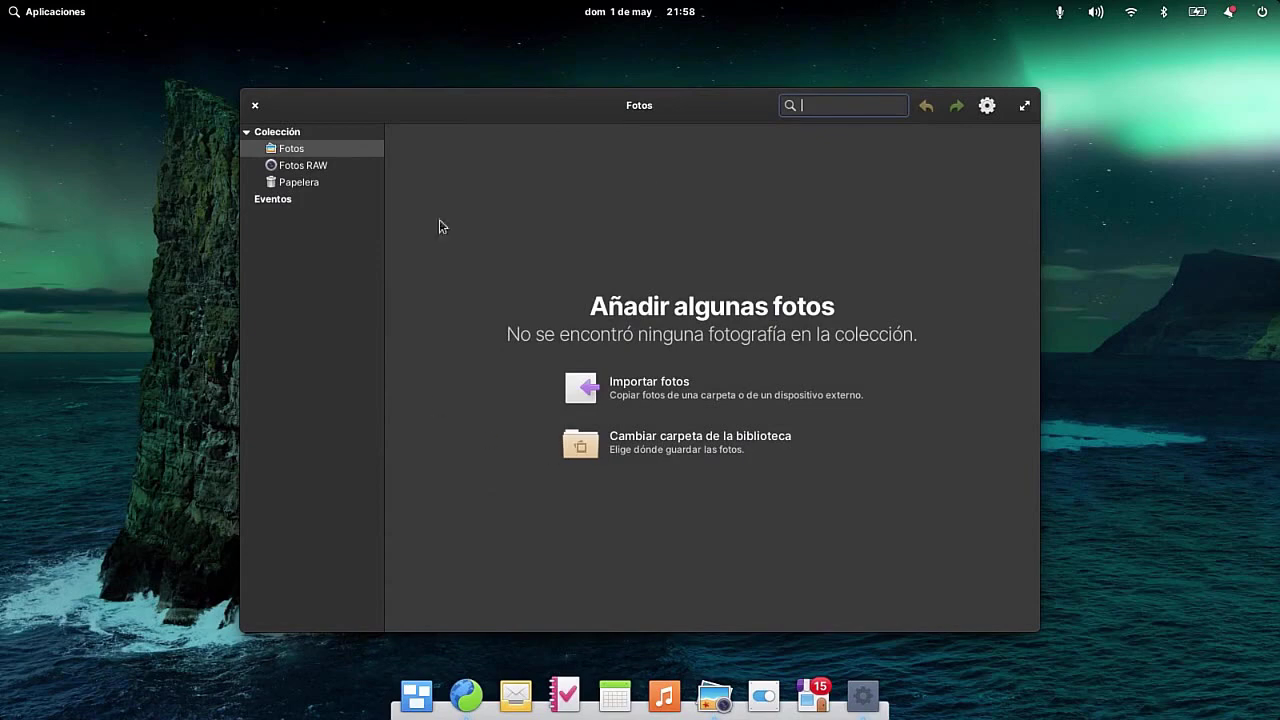
Step: Look over the Colección preferences in Fotos, and close both the preferences and the application
{"action": "left_click", "coordinate": [997, 107]}
{"action": "left_click", "coordinate": [945, 221]}
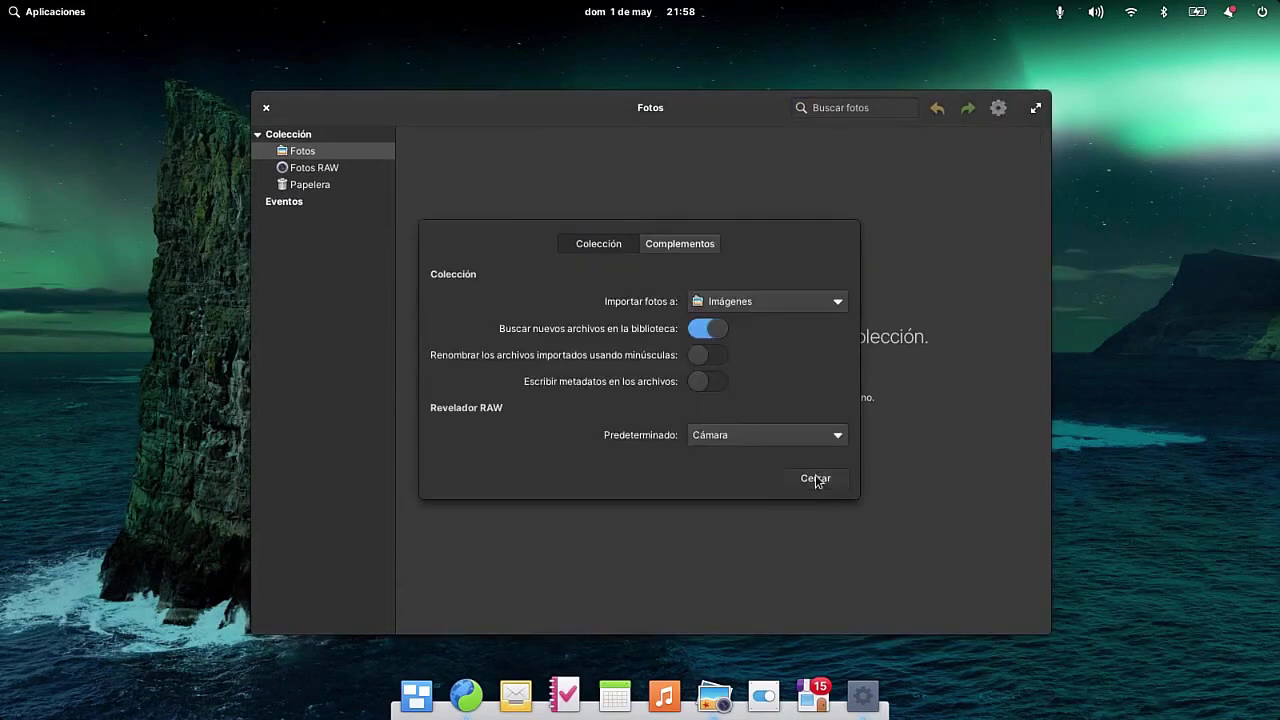
{"action": "left_click", "coordinate": [822, 477]}
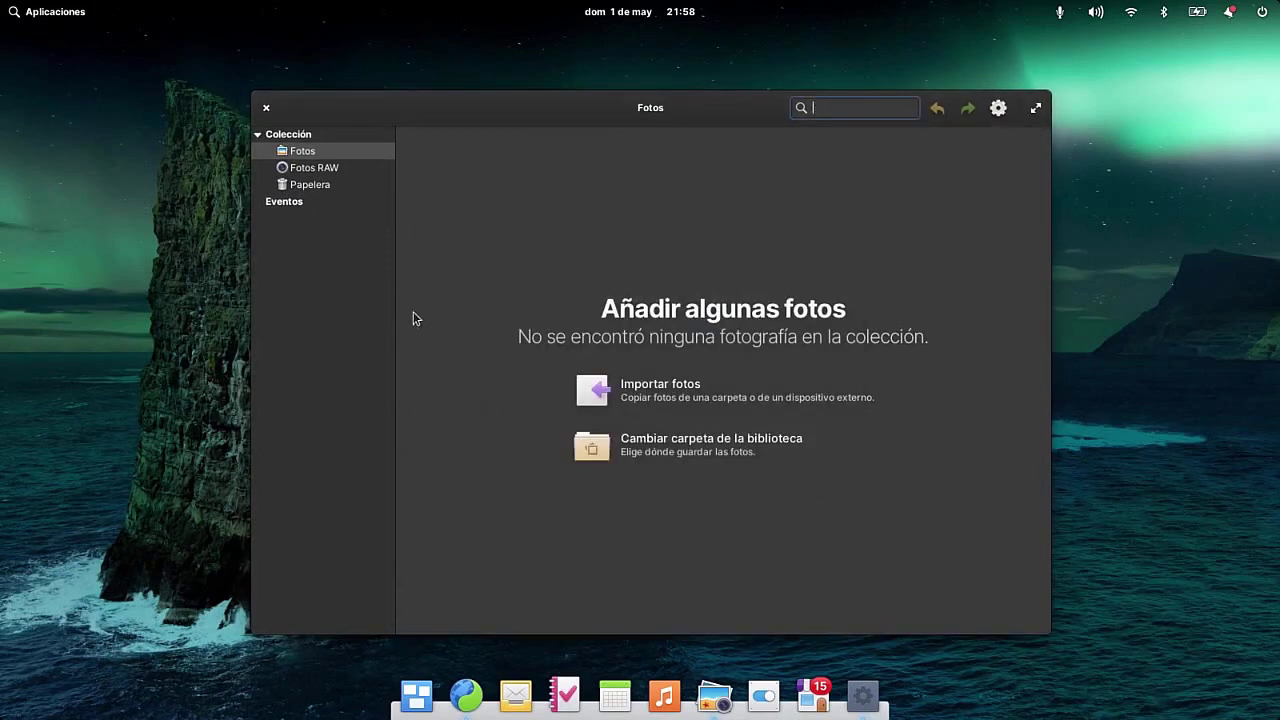
{"action": "left_click", "coordinate": [266, 107]}
Step: Open the Música application and check its options, and launch Reproductor multimedia VLC from the applications list
{"action": "key", "text": "super"}
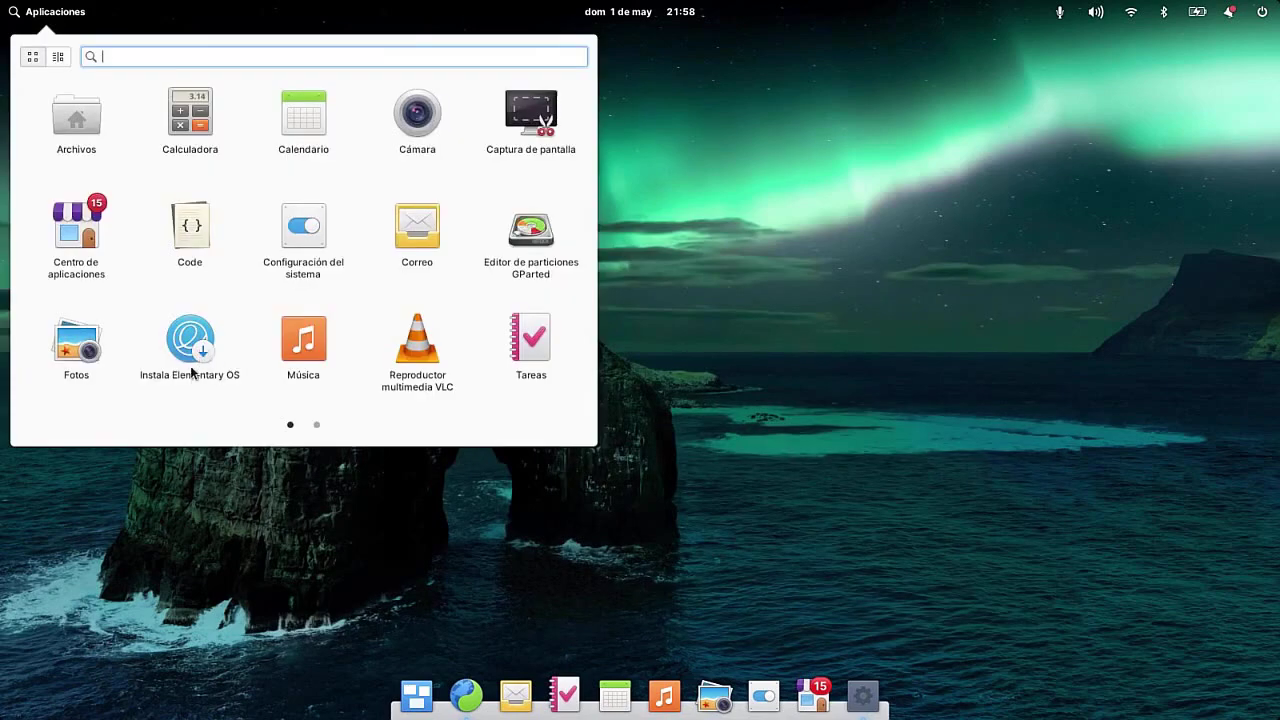
{"action": "left_click", "coordinate": [311, 350]}
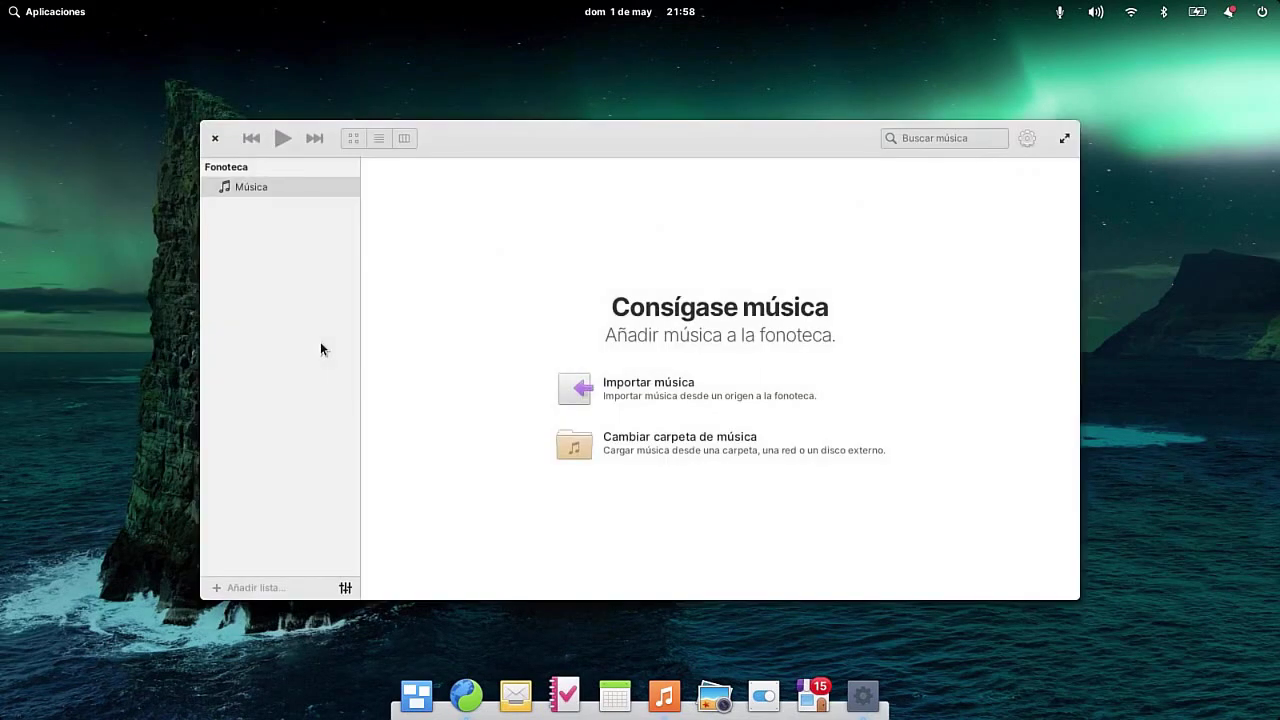
{"action": "left_click_drag", "start_coordinate": [674, 134], "coordinate": [744, 83]}
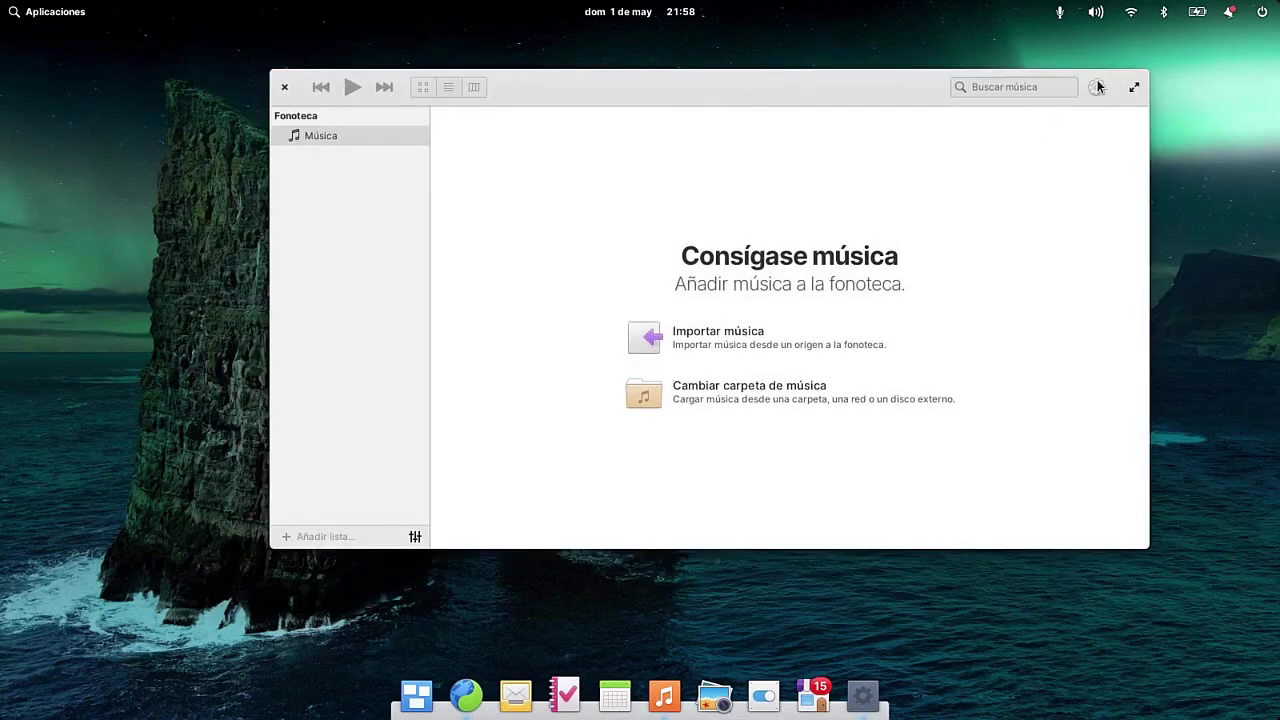
{"action": "left_click", "coordinate": [1097, 87]}
{"action": "left_click", "coordinate": [1140, 145]}
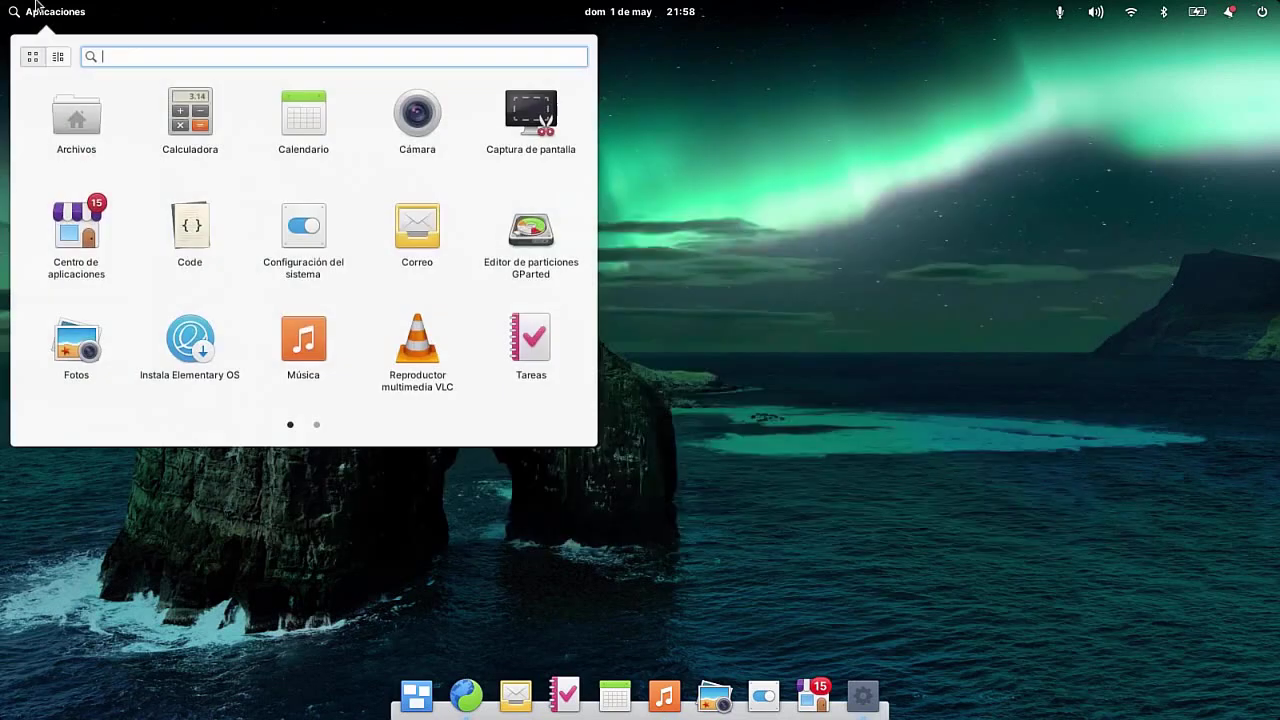
{"action": "left_click", "coordinate": [418, 358]}
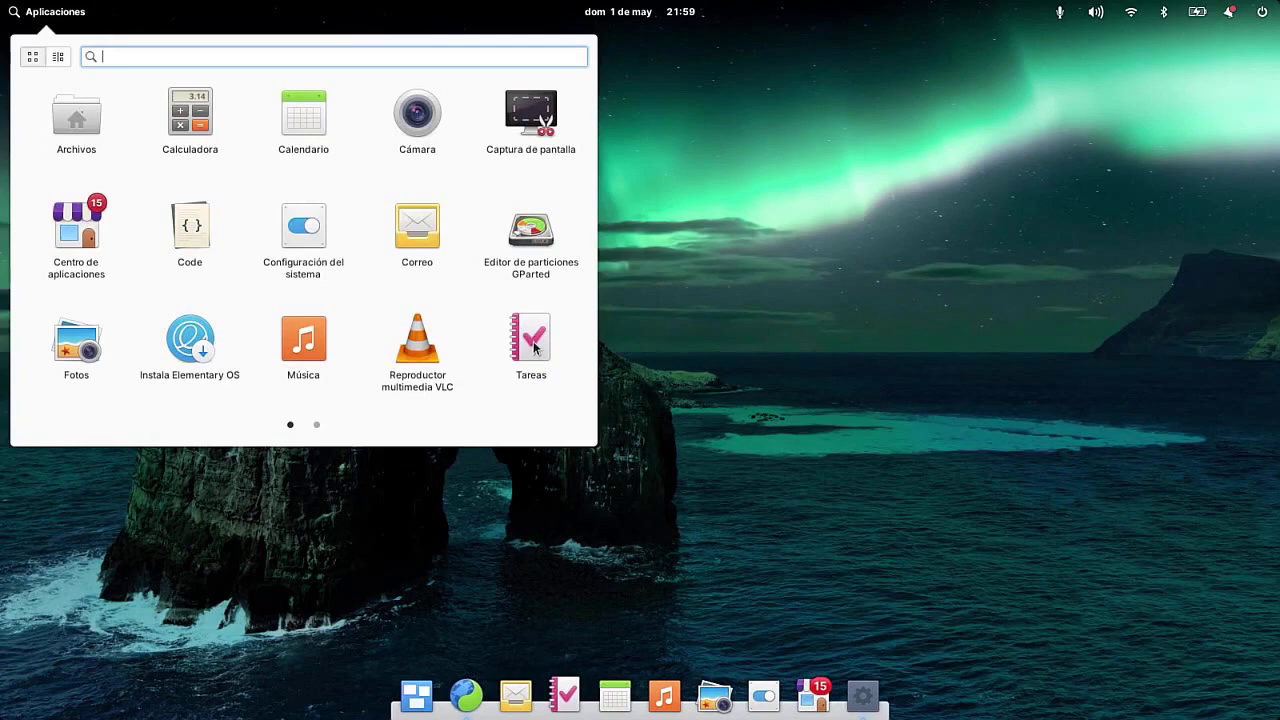
Step: Open Tareas and add a task to the Personal list with the note "grabar video"
{"action": "left_click", "coordinate": [533, 344]}
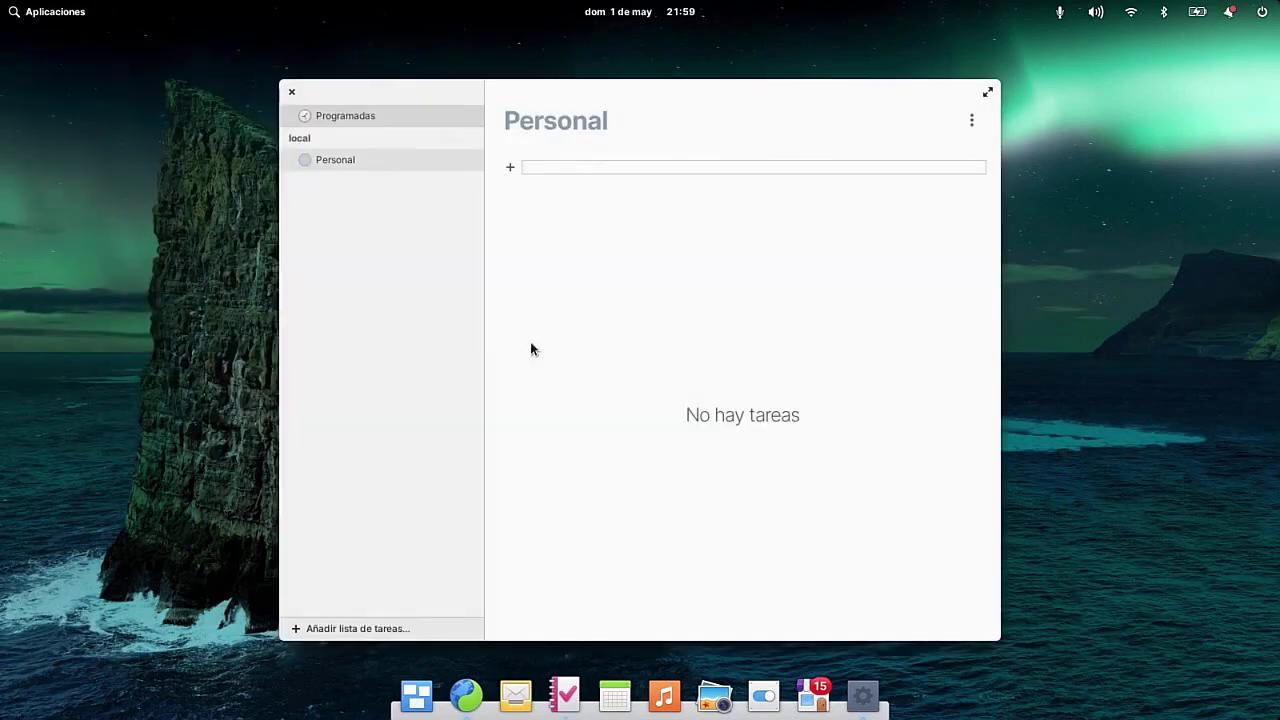
{"action": "left_click", "coordinate": [512, 171]}
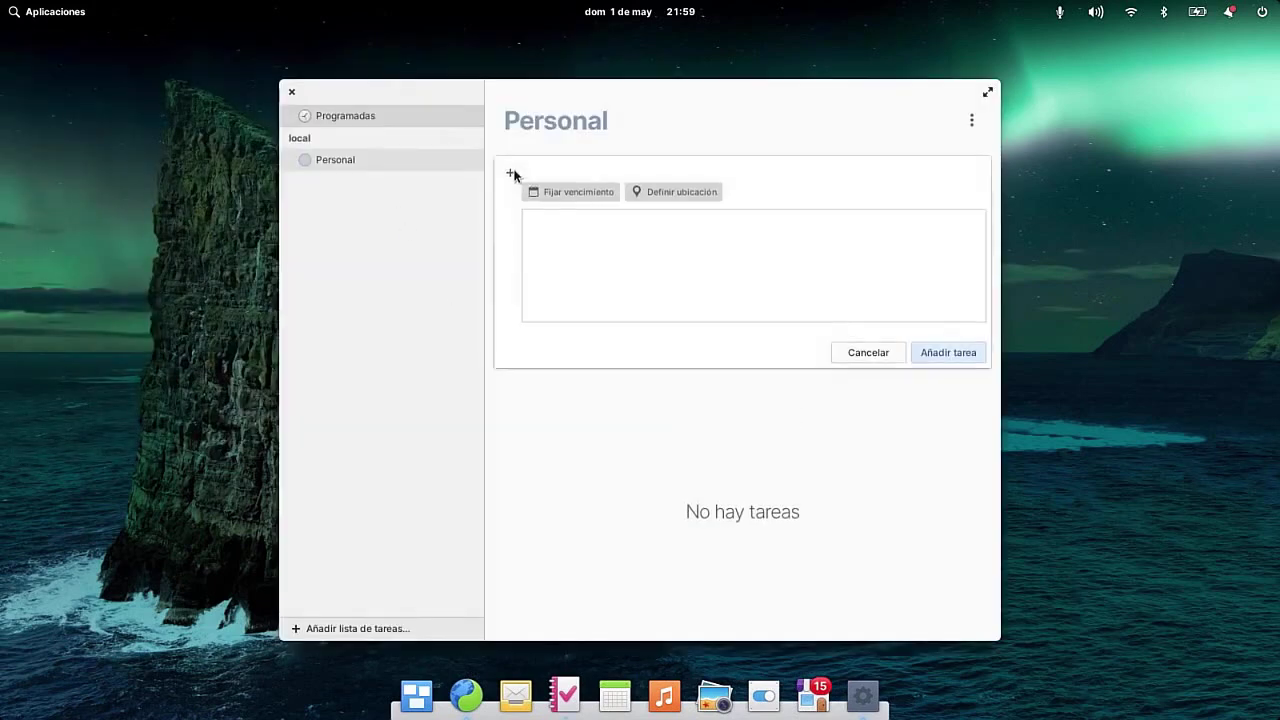
{"action": "type", "text": "grabar video"}
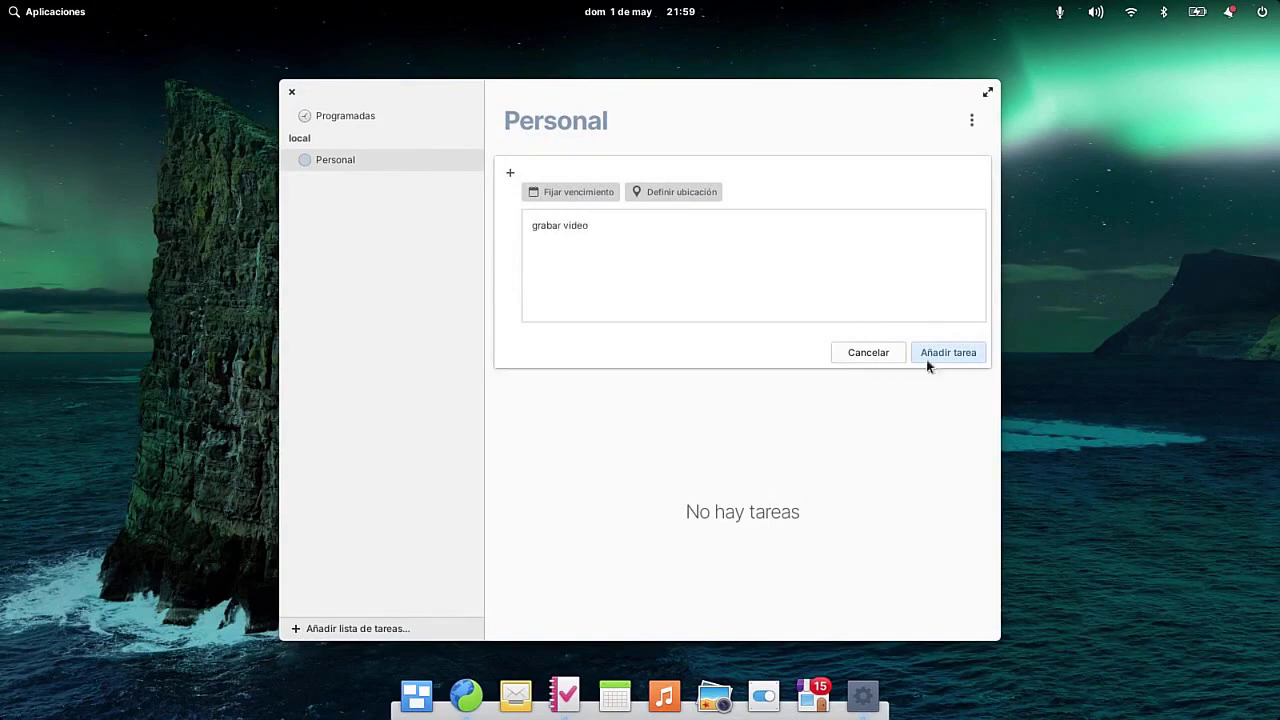
{"action": "left_click", "coordinate": [939, 353]}
Step: Mark the "grabar video" task as completed and close Tareas
{"action": "left_click", "coordinate": [511, 197]}
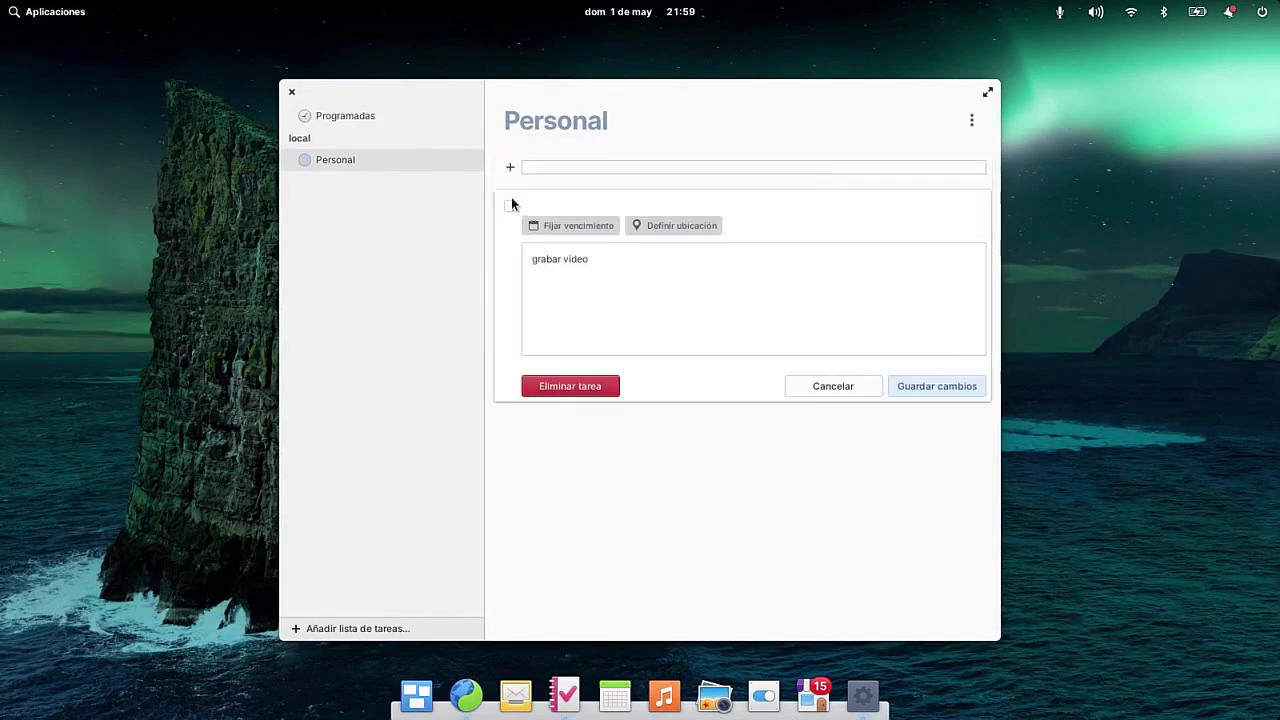
{"action": "left_click", "coordinate": [510, 207]}
{"action": "key", "text": "ctrl+q"}
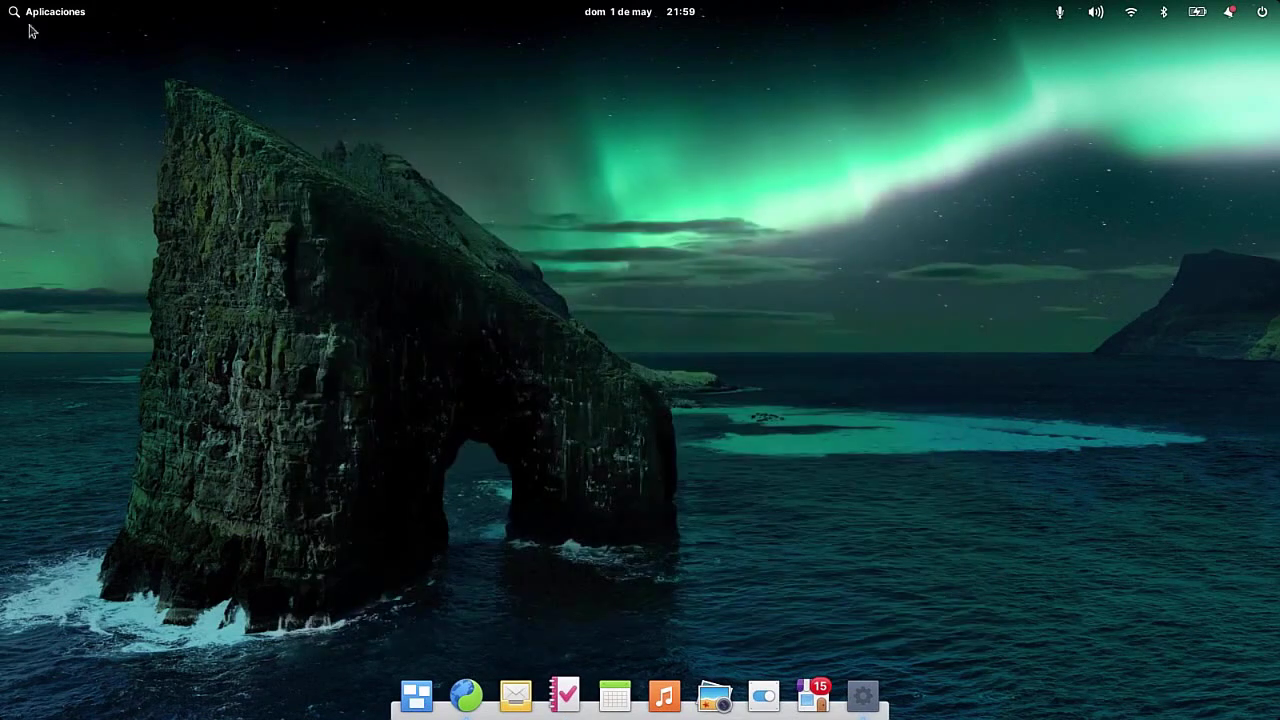
Step: Open the Terminal from the second page of the applications list and close it
{"action": "left_click", "coordinate": [78, 4]}
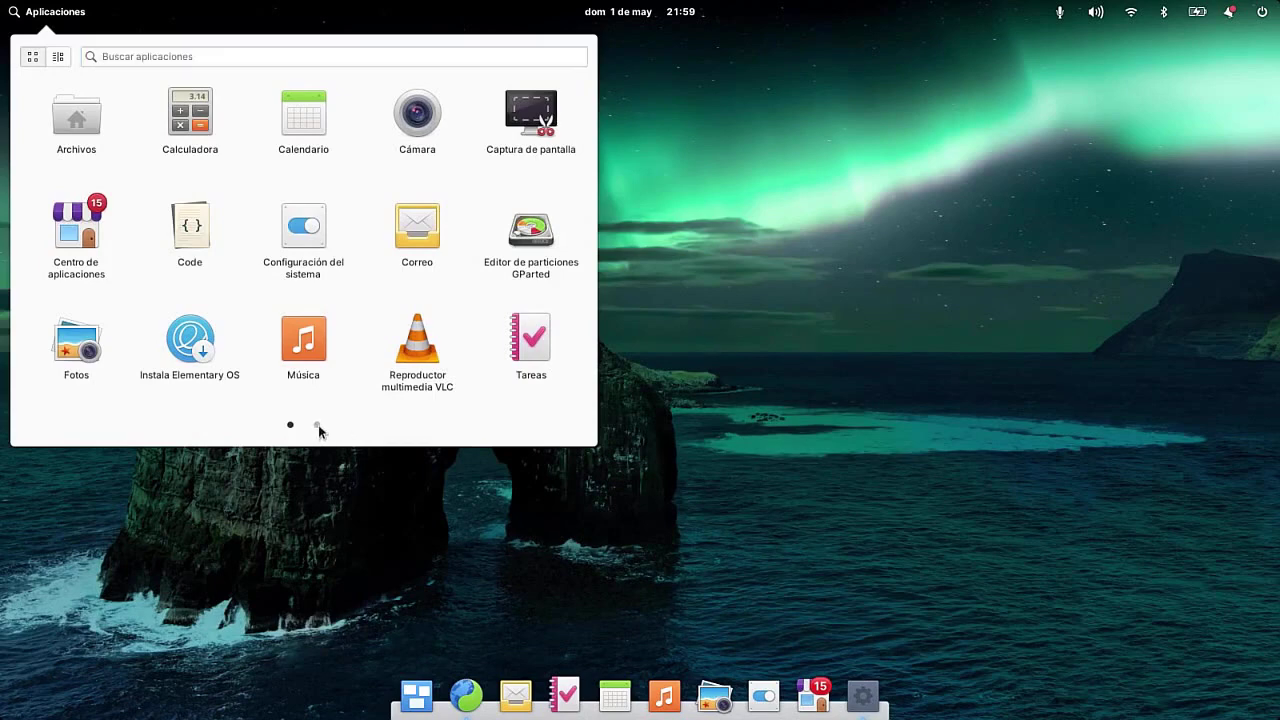
{"action": "left_click", "coordinate": [316, 425]}
{"action": "left_click", "coordinate": [80, 113]}
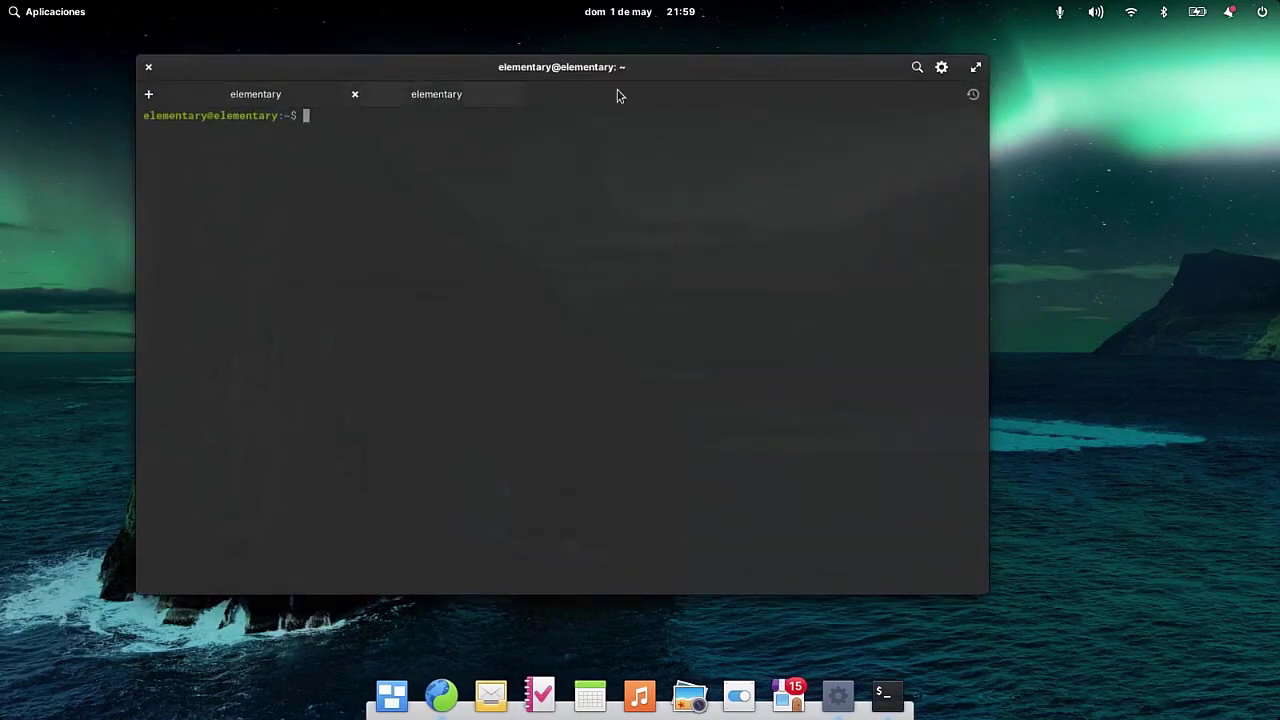
{"action": "left_click", "coordinate": [150, 67]}
Step: Launch Vídeos and Visor de documentos from the applications list to view them
{"action": "key", "text": "super"}
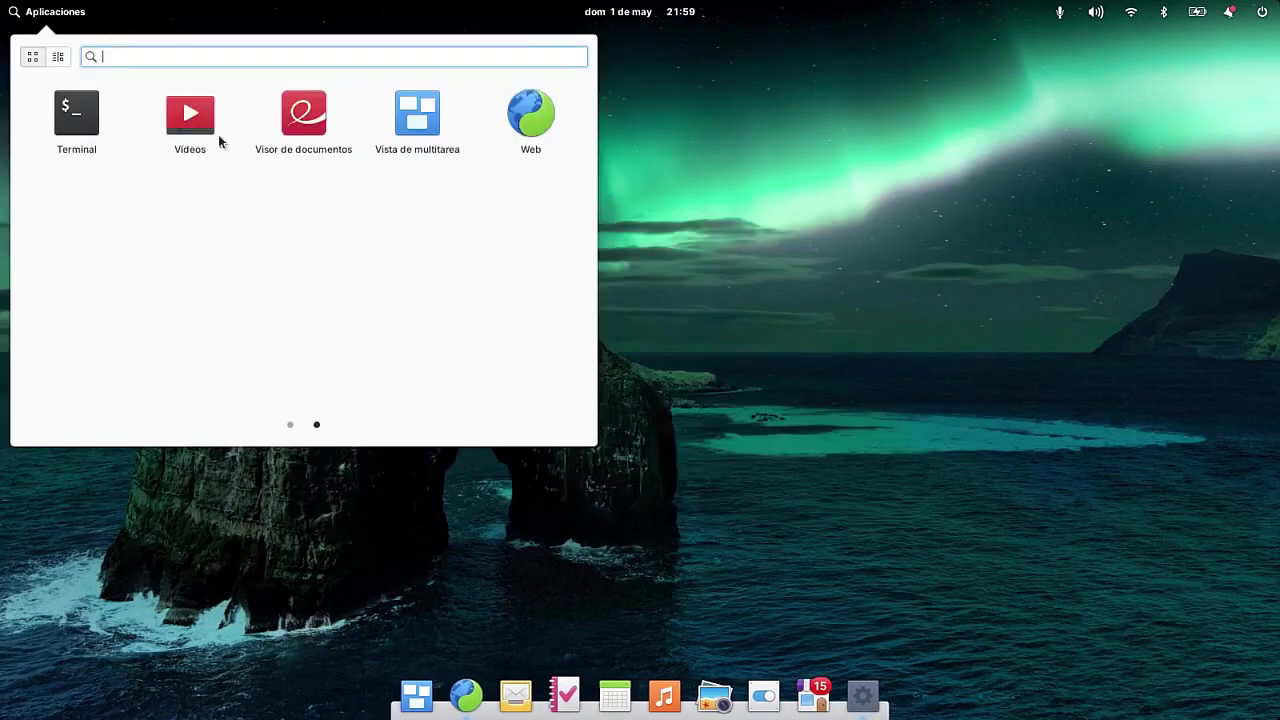
{"action": "left_click", "coordinate": [196, 124]}
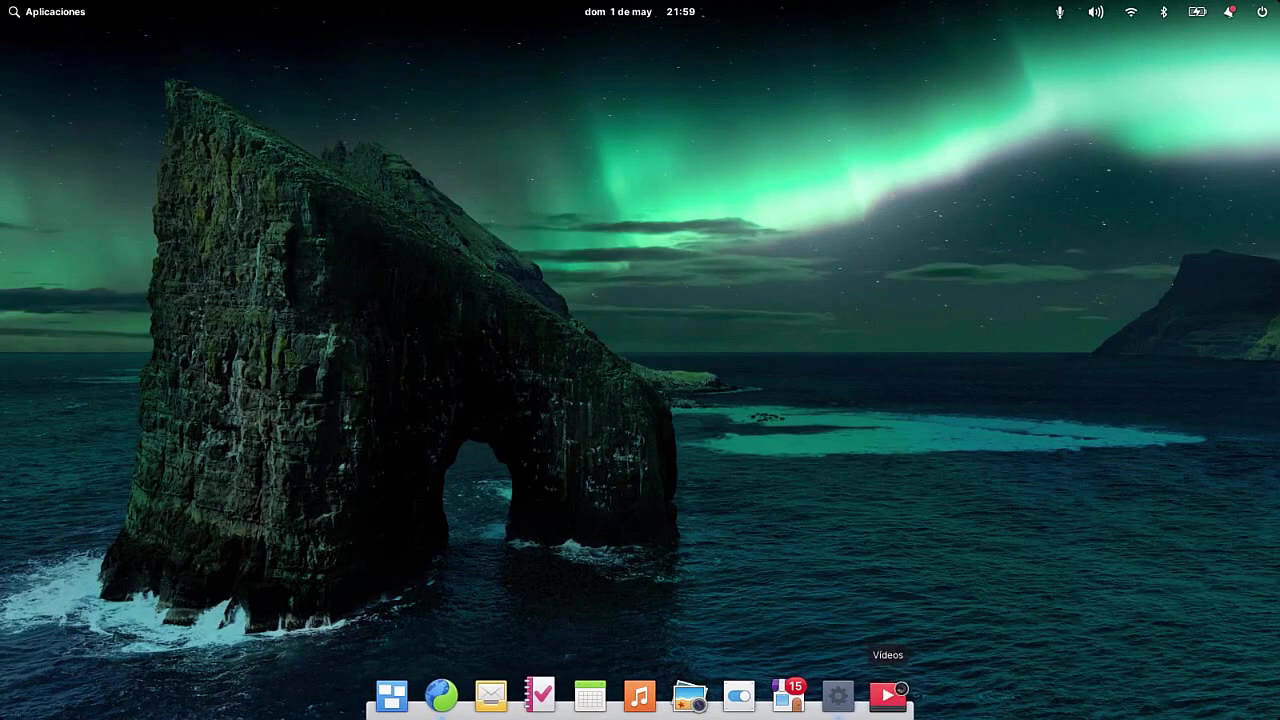
{"action": "left_click", "coordinate": [86, 13]}
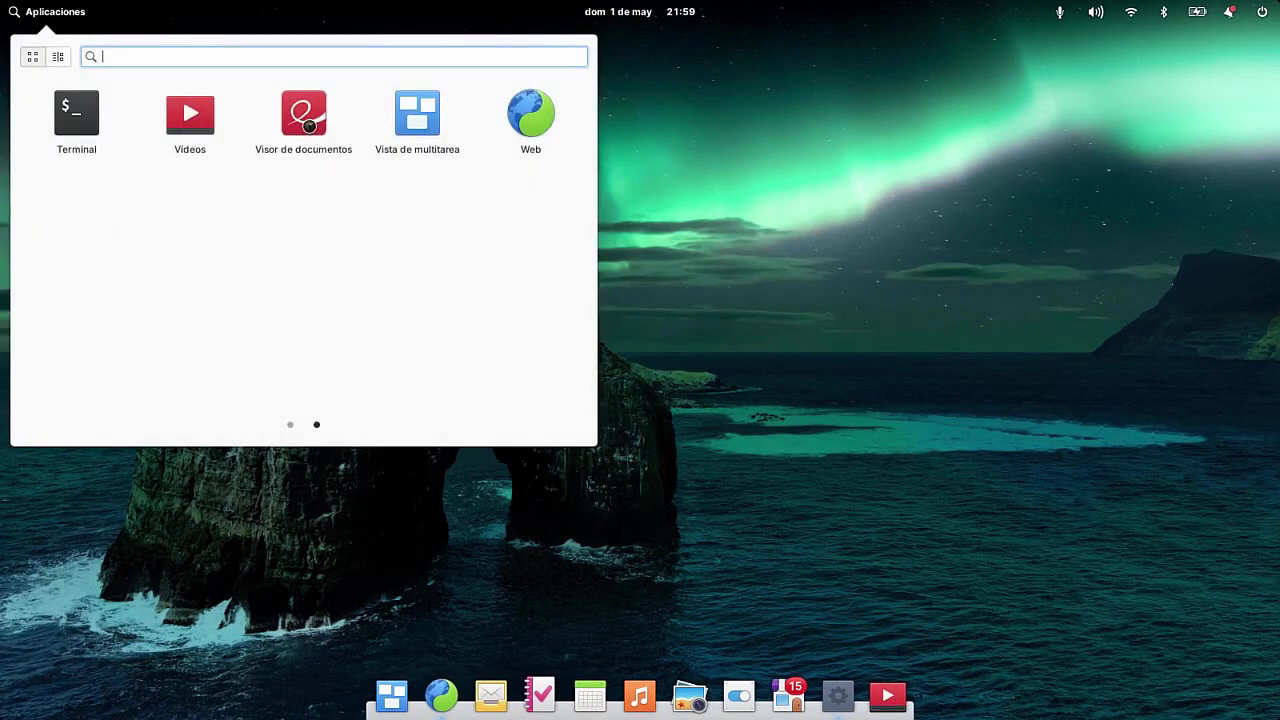
{"action": "left_click", "coordinate": [321, 125]}
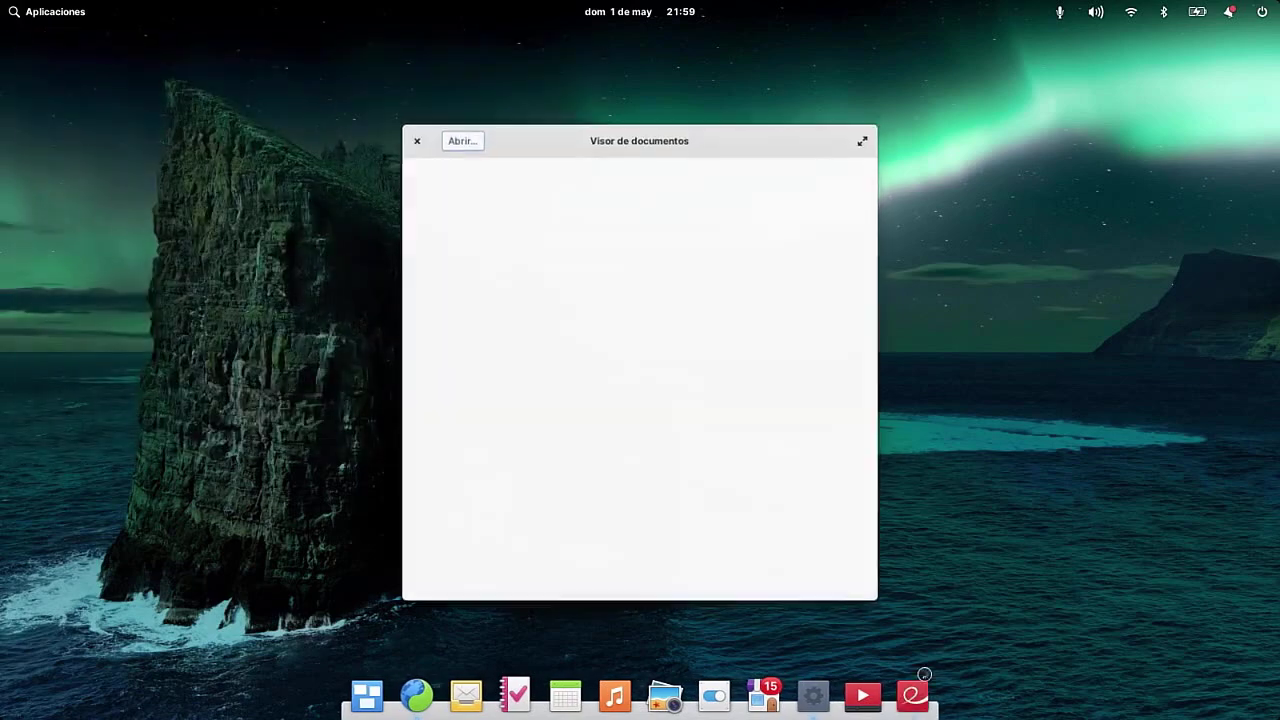
Step: Look over the multitasking view, moving between the workspace with open windows and an empty one
{"action": "key", "text": "super"}
{"action": "key", "text": "super+Down"}
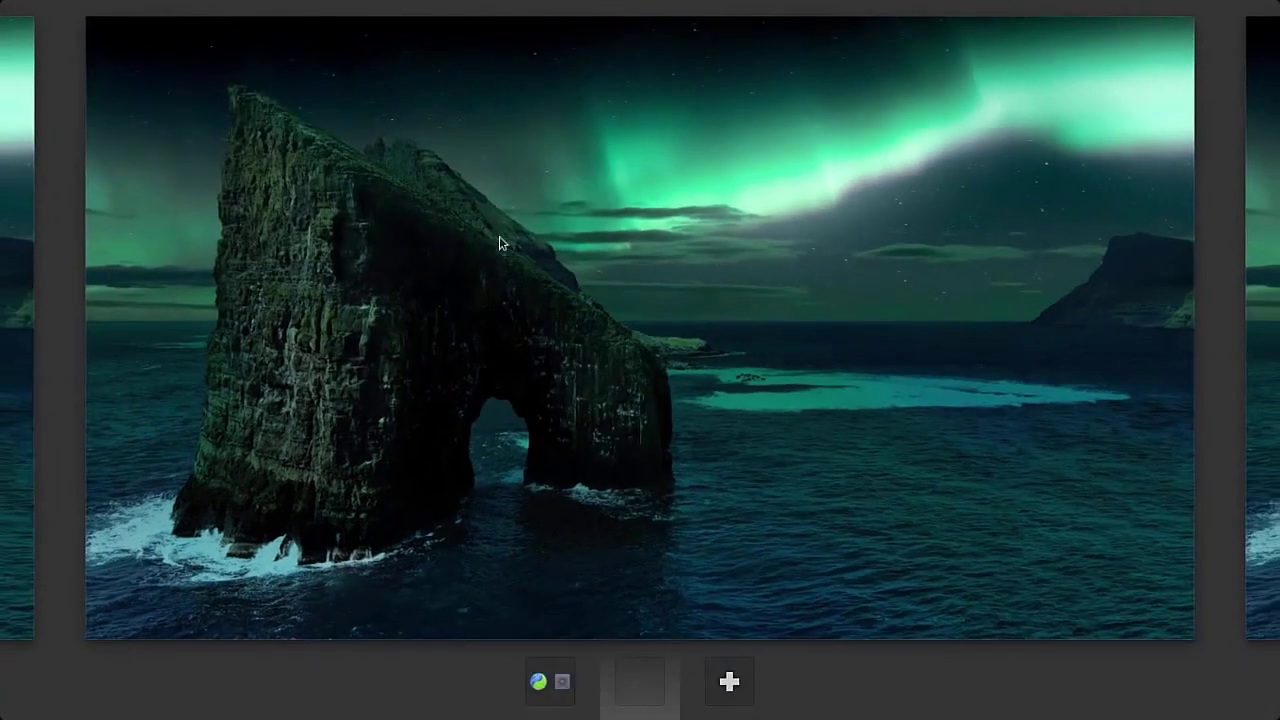
{"action": "left_click", "coordinate": [557, 685]}
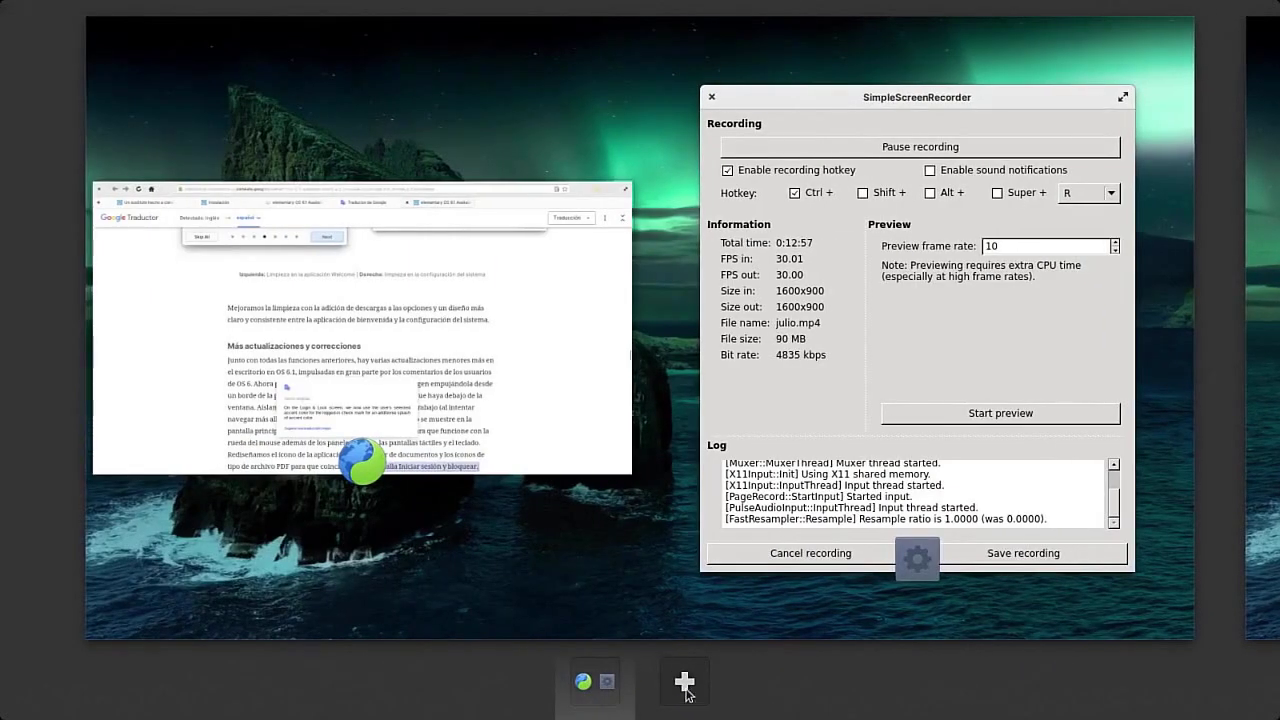
{"action": "left_click", "coordinate": [684, 681]}
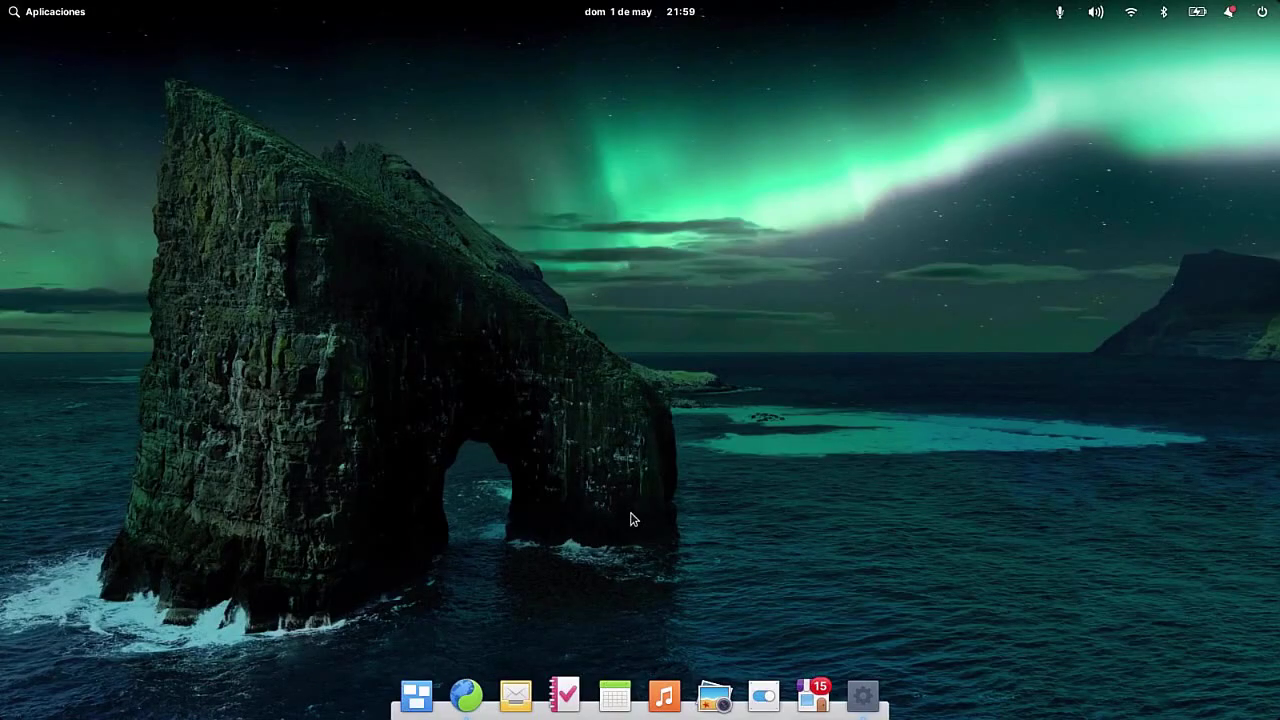
{"action": "key", "text": "super+Down"}
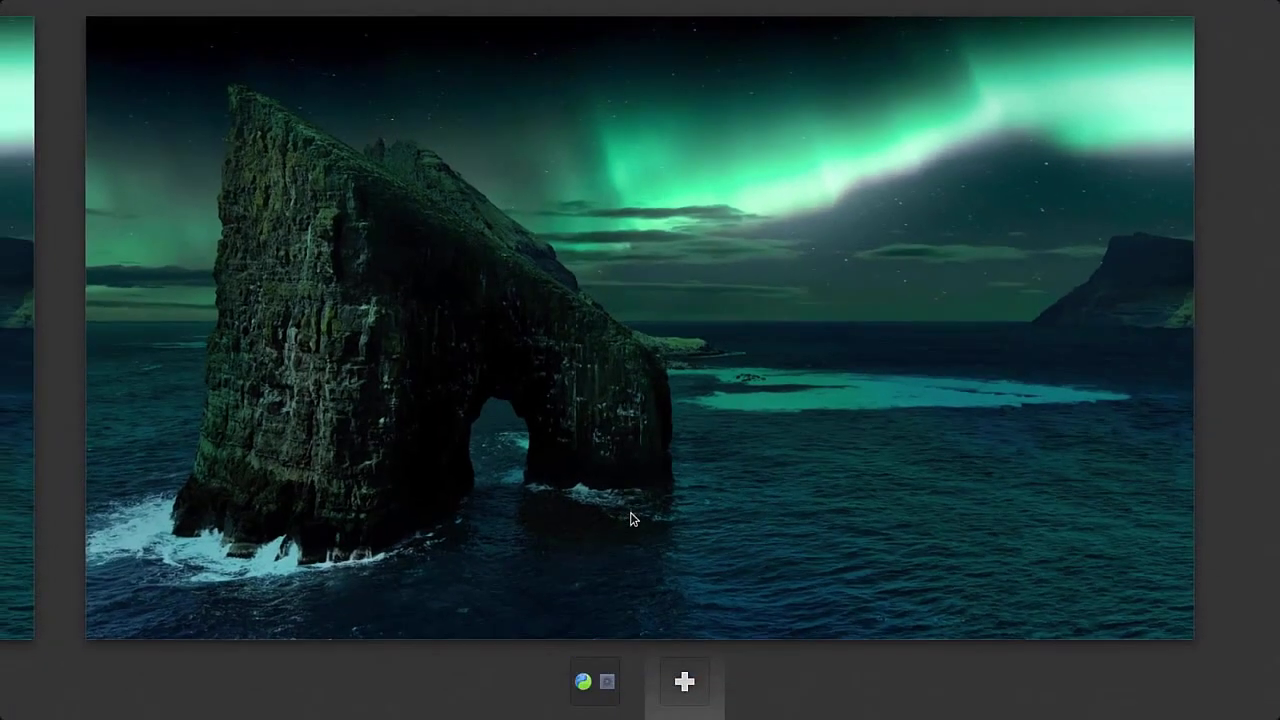
{"action": "left_click", "coordinate": [630, 519]}
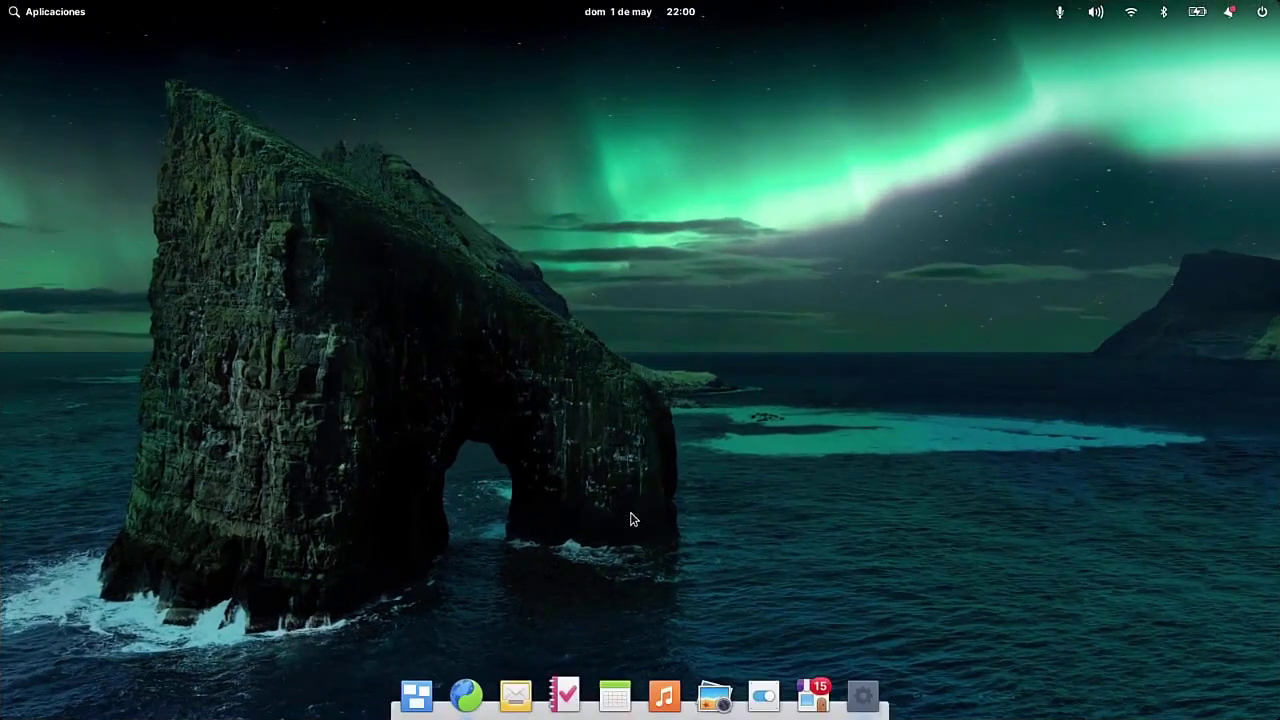
Step: Open the desktop wallpaper settings from the desktop's context options and apply the red canyon wallpaper
{"action": "right_click", "coordinate": [631, 515]}
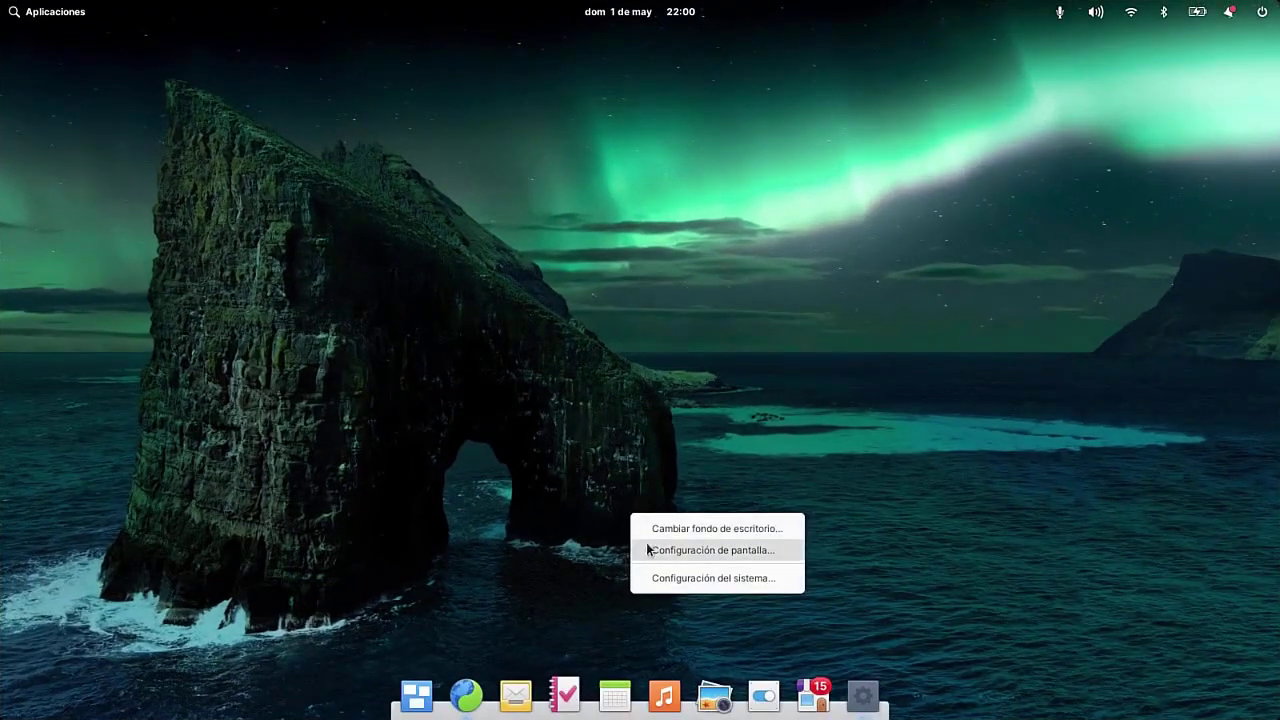
{"action": "left_click", "coordinate": [735, 530]}
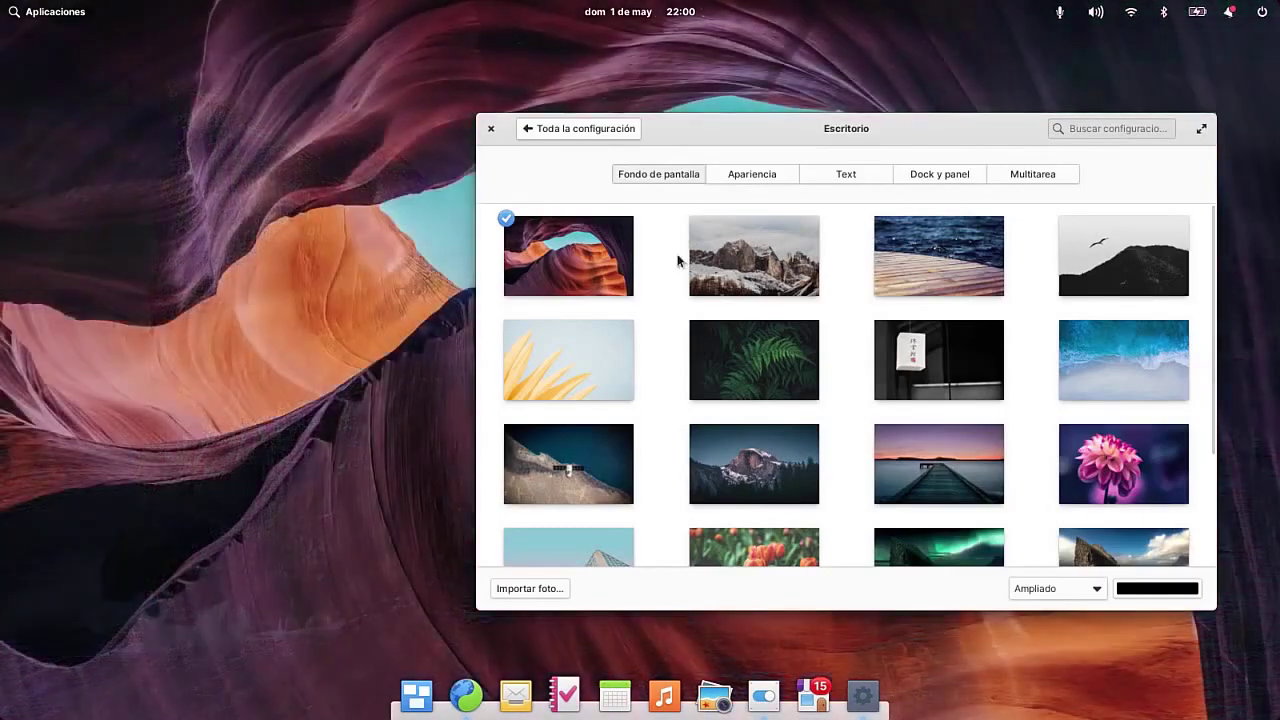
{"action": "left_click_drag", "start_coordinate": [678, 260], "coordinate": [1016, 192]}
Step: Try the snowy mountain, satellite, night mountain and sunset pier wallpapers on the desktop
{"action": "left_click", "coordinate": [1060, 210]}
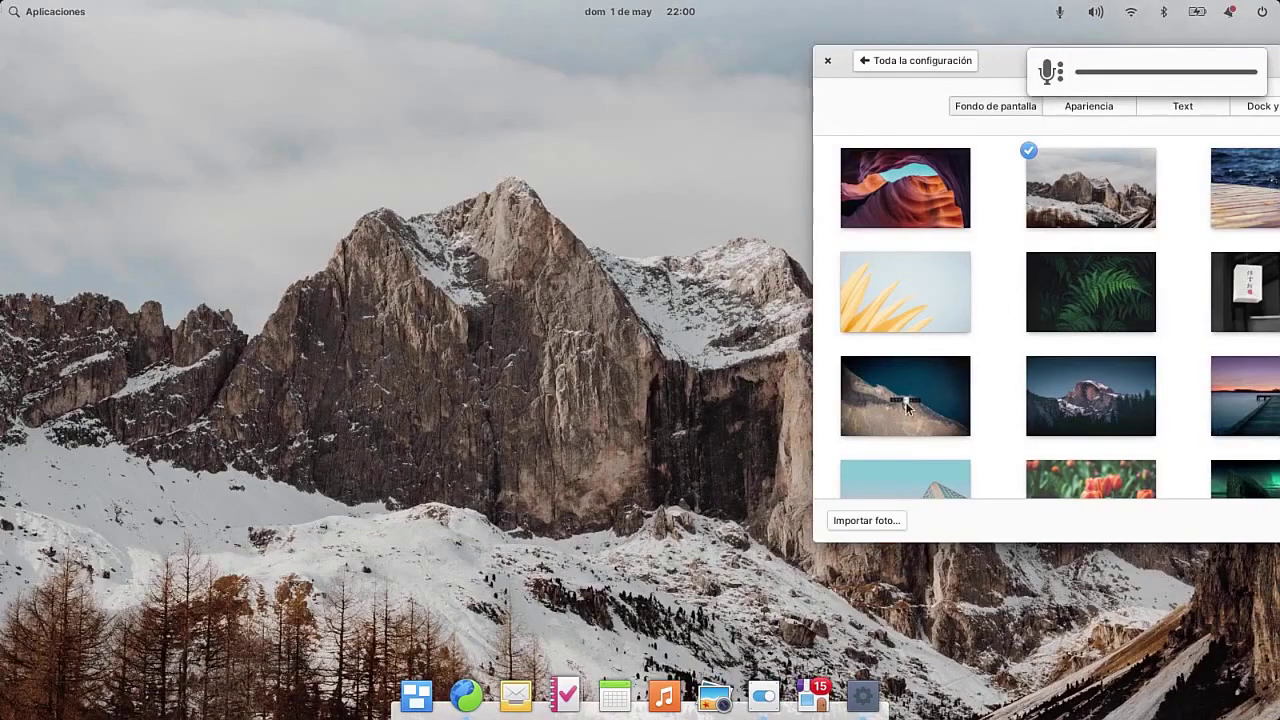
{"action": "left_click", "coordinate": [905, 401]}
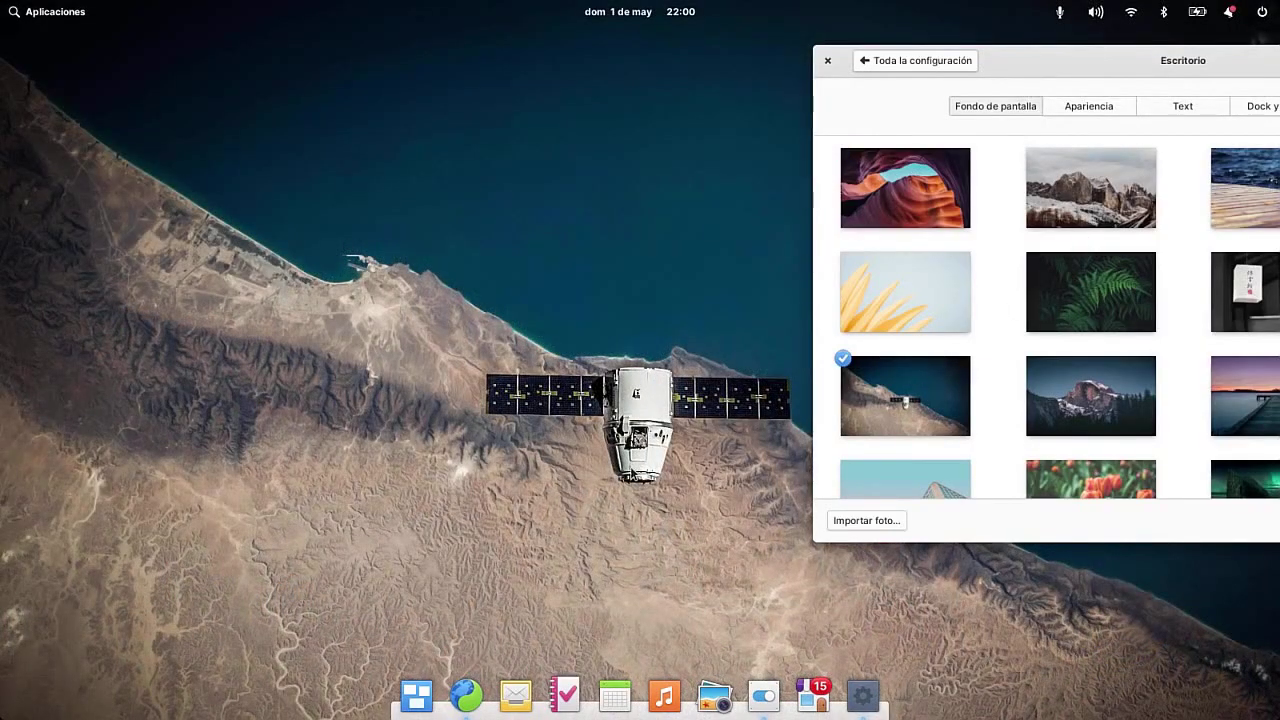
{"action": "left_click_drag", "start_coordinate": [1074, 79], "coordinate": [573, 165]}
{"action": "left_click", "coordinate": [748, 432]}
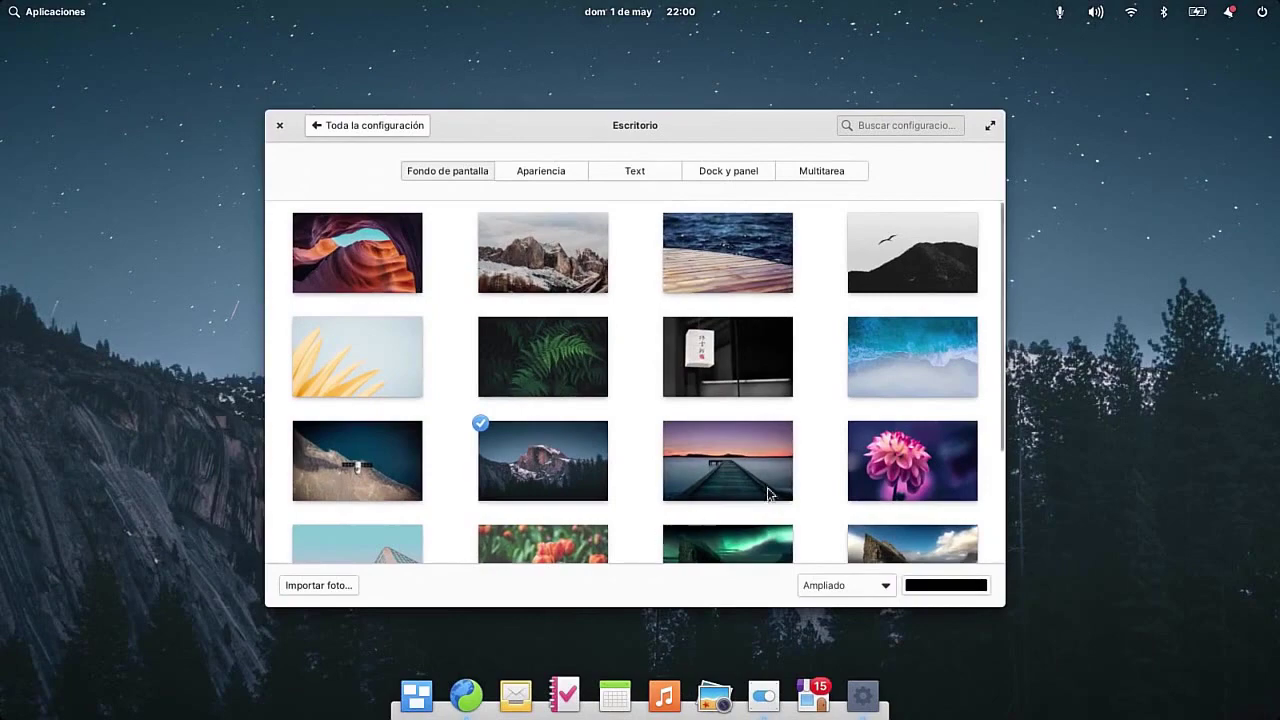
{"action": "left_click", "coordinate": [766, 491]}
Step: Set the daytime sea rock arch as the desktop wallpaper and close the Escritorio settings
{"action": "scroll", "coordinate": [495, 524], "scroll_direction": "down", "scroll_amount": 3}
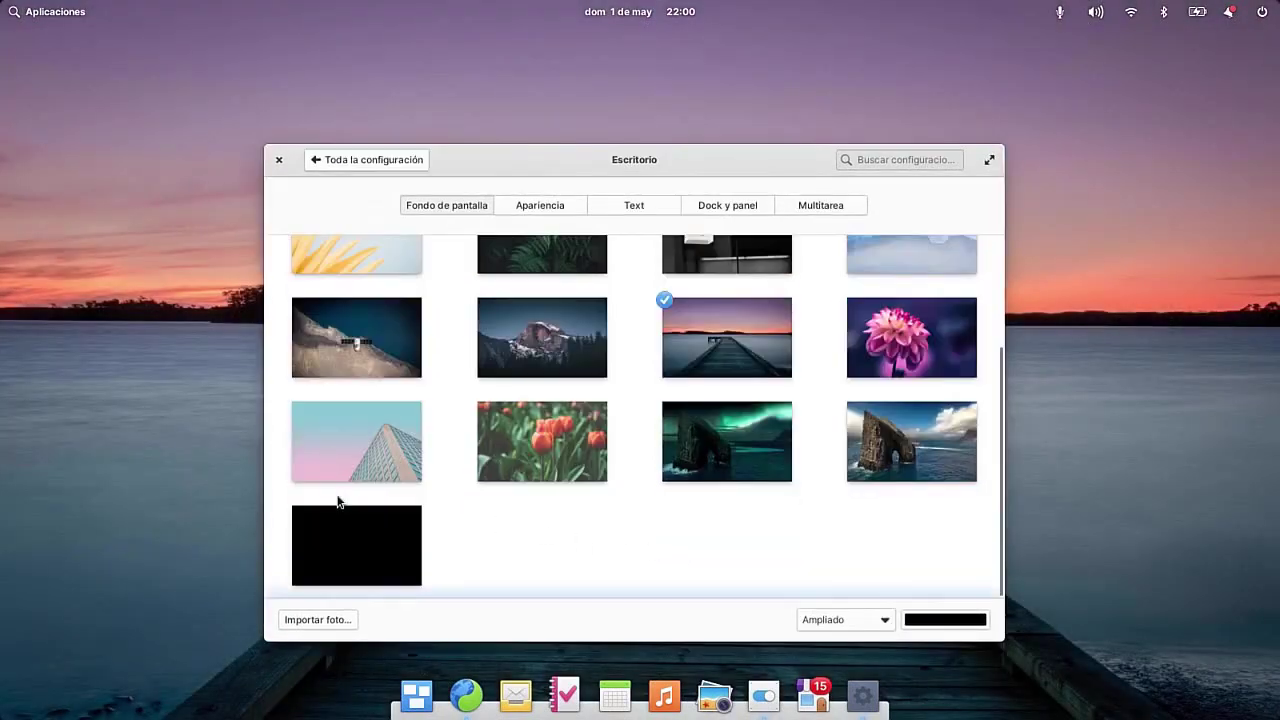
{"action": "left_click", "coordinate": [868, 470]}
{"action": "scroll", "coordinate": [831, 500], "scroll_direction": "up", "scroll_amount": 3}
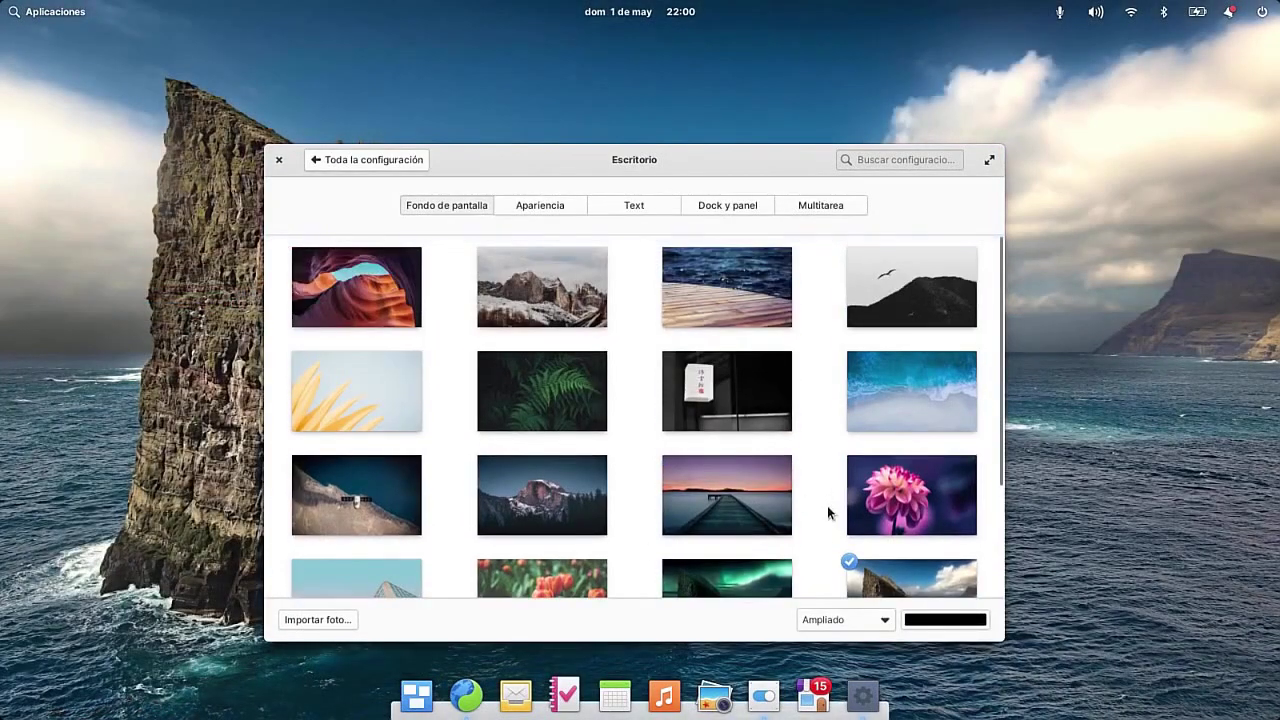
{"action": "scroll", "coordinate": [829, 505], "scroll_direction": "down", "scroll_amount": 3}
{"action": "mouse_move", "coordinate": [739, 190]}
{"action": "left_mouse_down"}
{"action": "mouse_move", "coordinate": [728, 341]}
{"action": "mouse_move", "coordinate": [769, 705]}
{"action": "mouse_move", "coordinate": [721, 204]}
{"action": "left_mouse_up"}
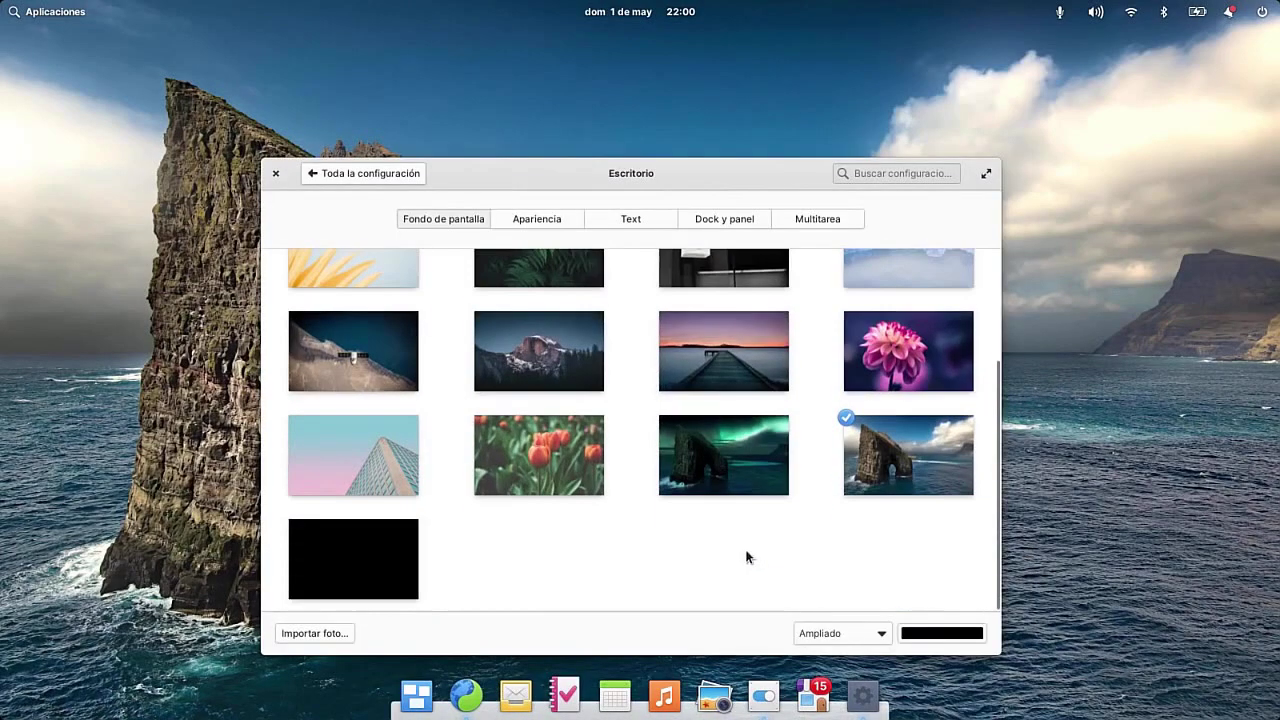
{"action": "left_click_drag", "start_coordinate": [268, 186], "coordinate": [274, 185]}
{"action": "left_click", "coordinate": [280, 173]}
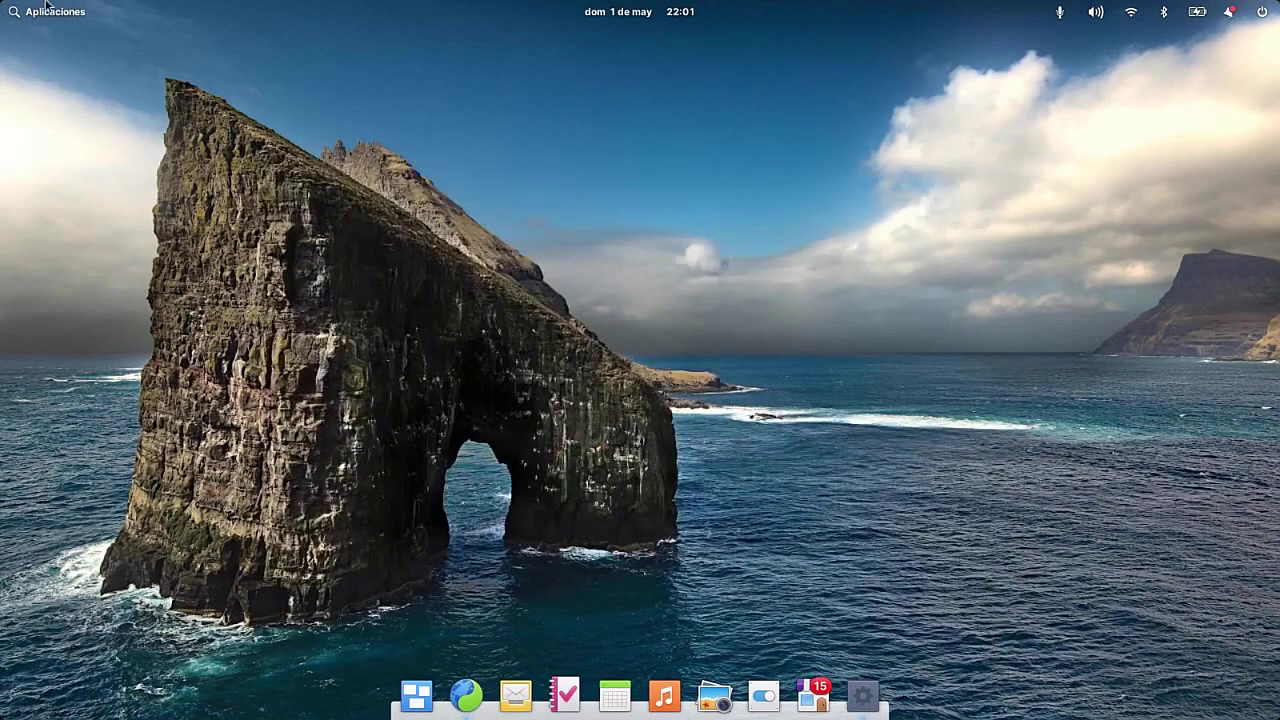
Step: Open the system settings and look over the default, startup and permission sections of the Aplicaciones page
{"action": "left_click", "coordinate": [46, 11]}
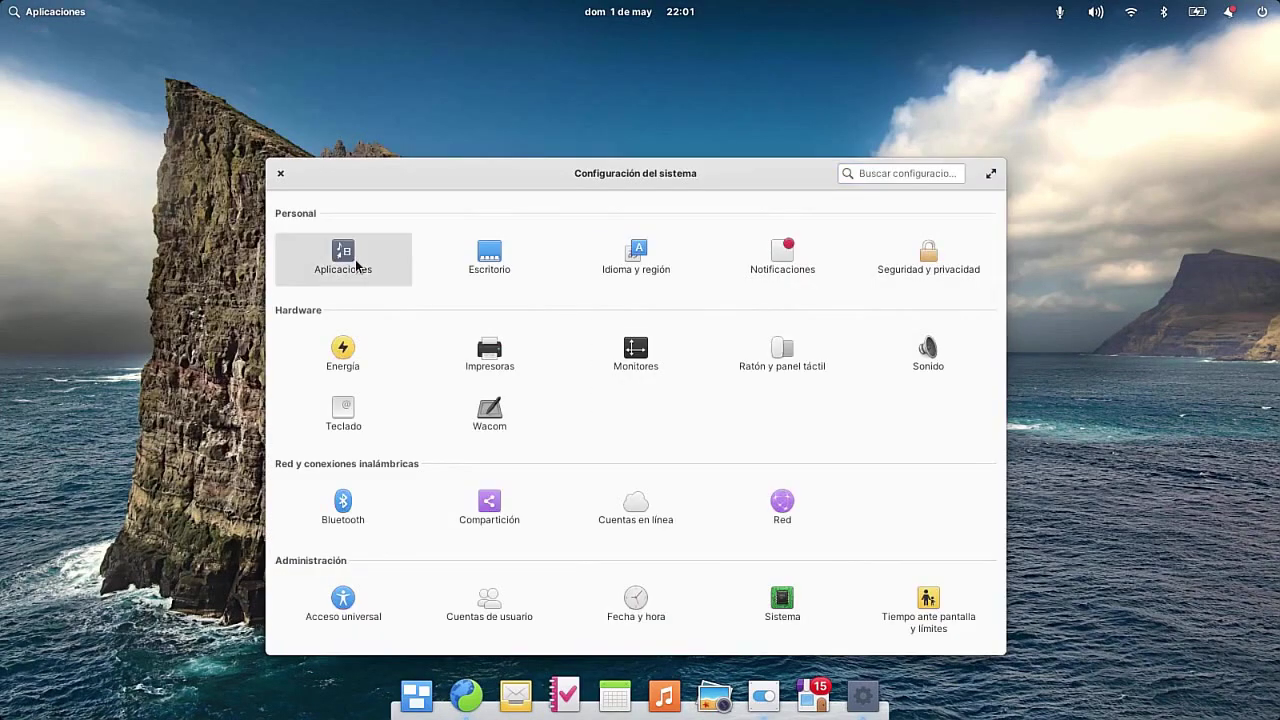
{"action": "left_click", "coordinate": [362, 266]}
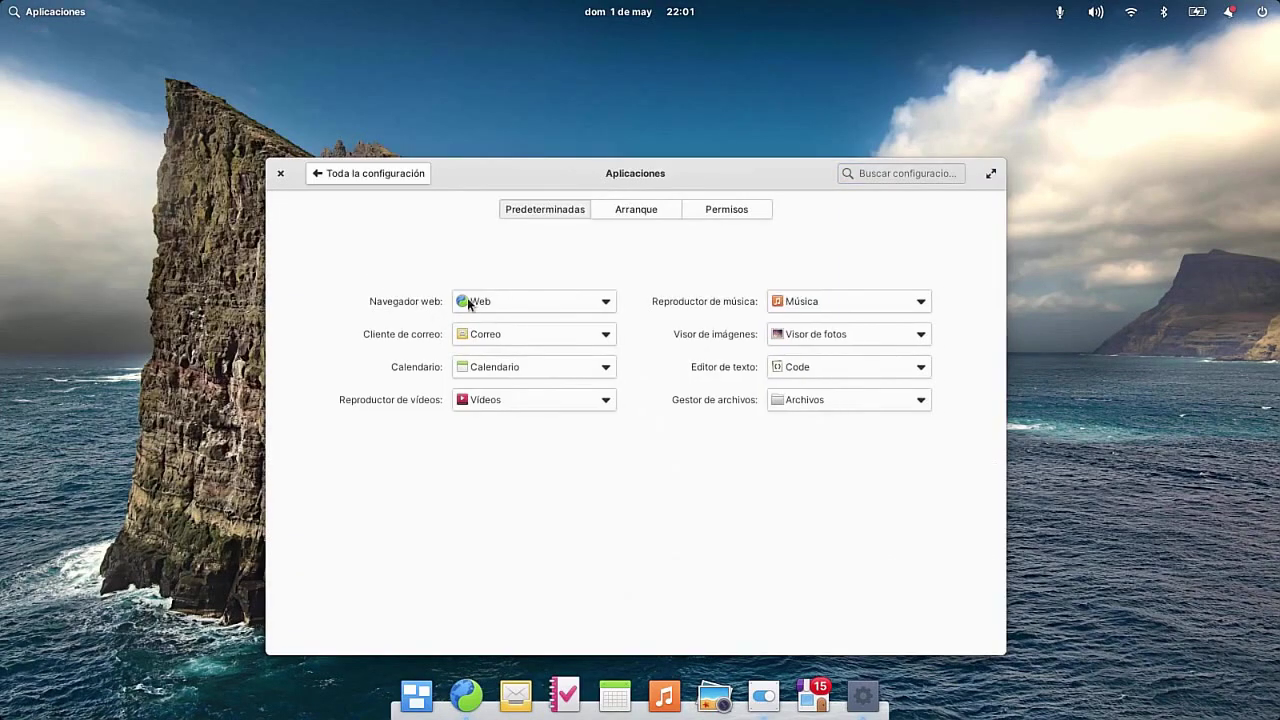
{"action": "left_click", "coordinate": [627, 213]}
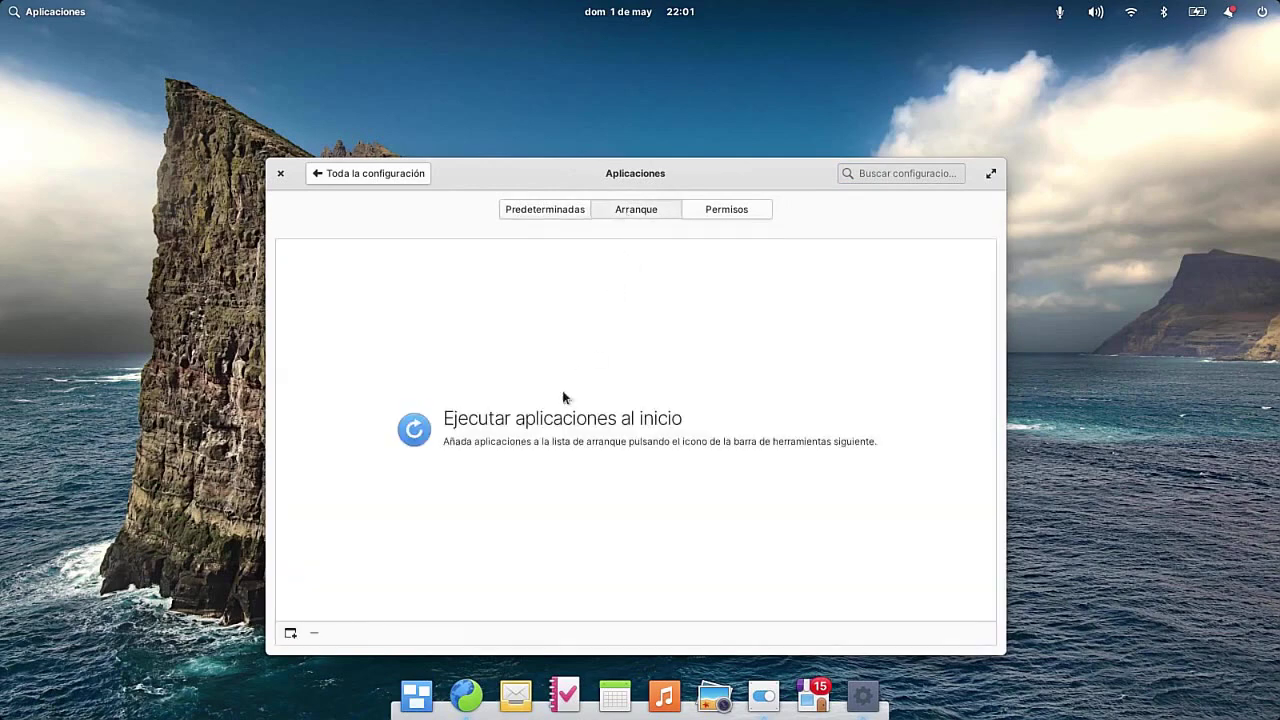
{"action": "left_click", "coordinate": [712, 215]}
{"action": "left_click", "coordinate": [554, 209]}
{"action": "left_click", "coordinate": [758, 212]}
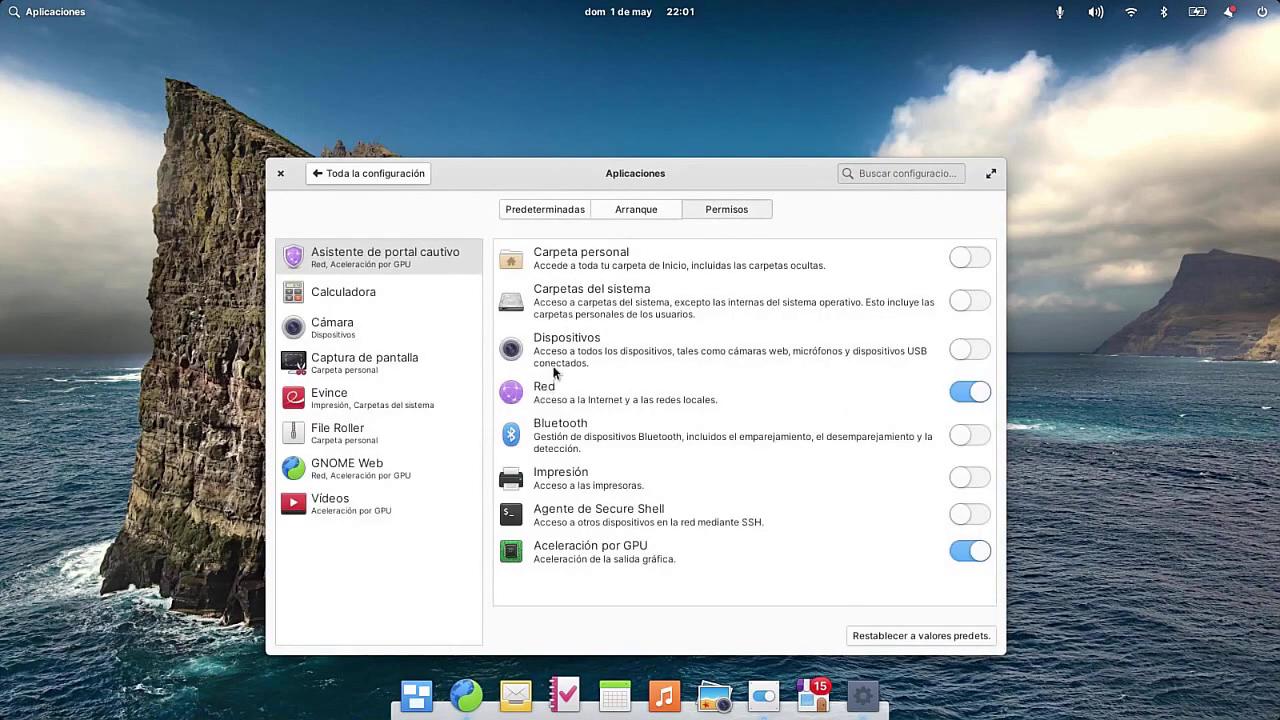
Step: Look through the permissions of Asistente de portal cautivo, Calculadora, Cámara and Captura de pantalla, and return to the settings overview
{"action": "left_click", "coordinate": [343, 265]}
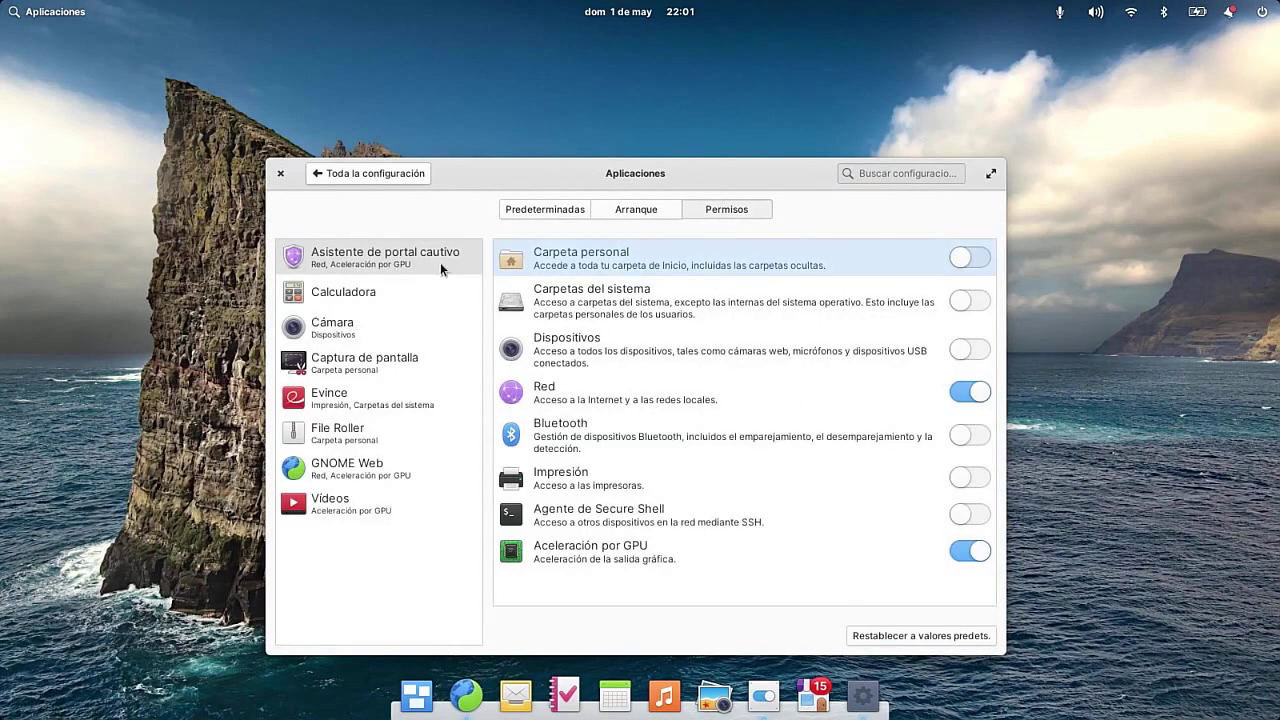
{"action": "left_click", "coordinate": [379, 295]}
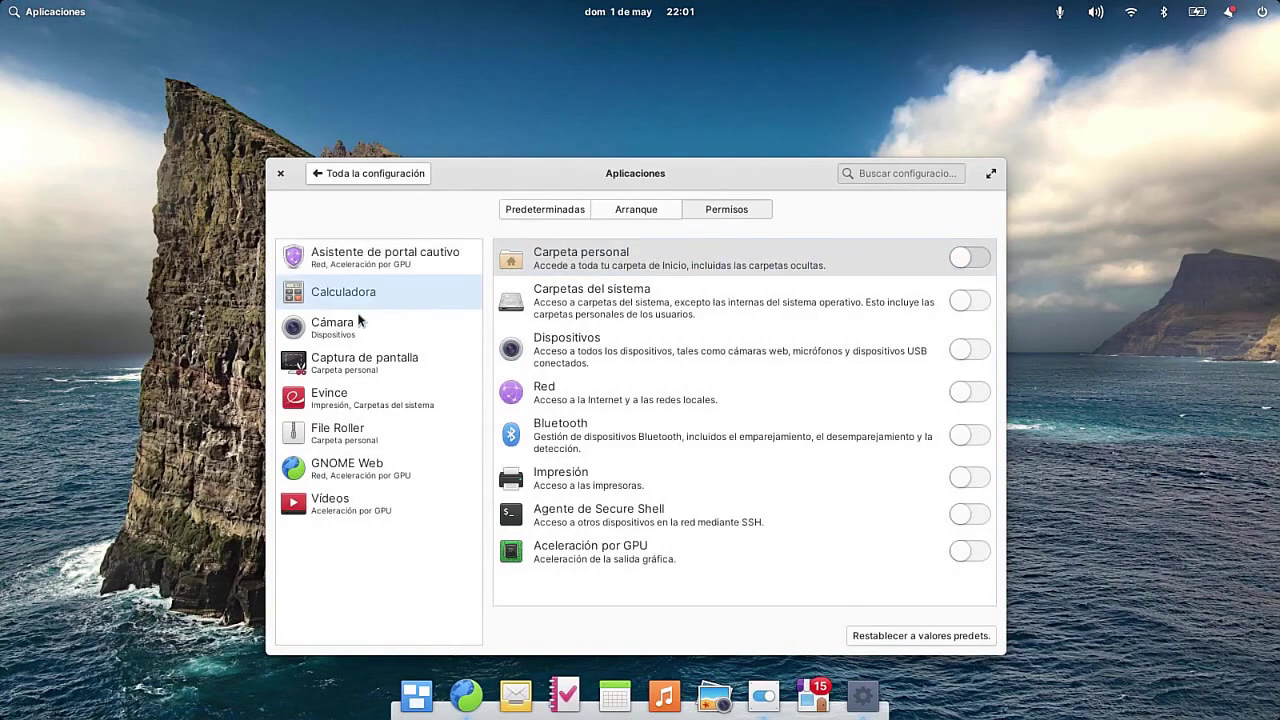
{"action": "left_click", "coordinate": [366, 326]}
{"action": "left_click", "coordinate": [362, 302]}
{"action": "left_click", "coordinate": [396, 328]}
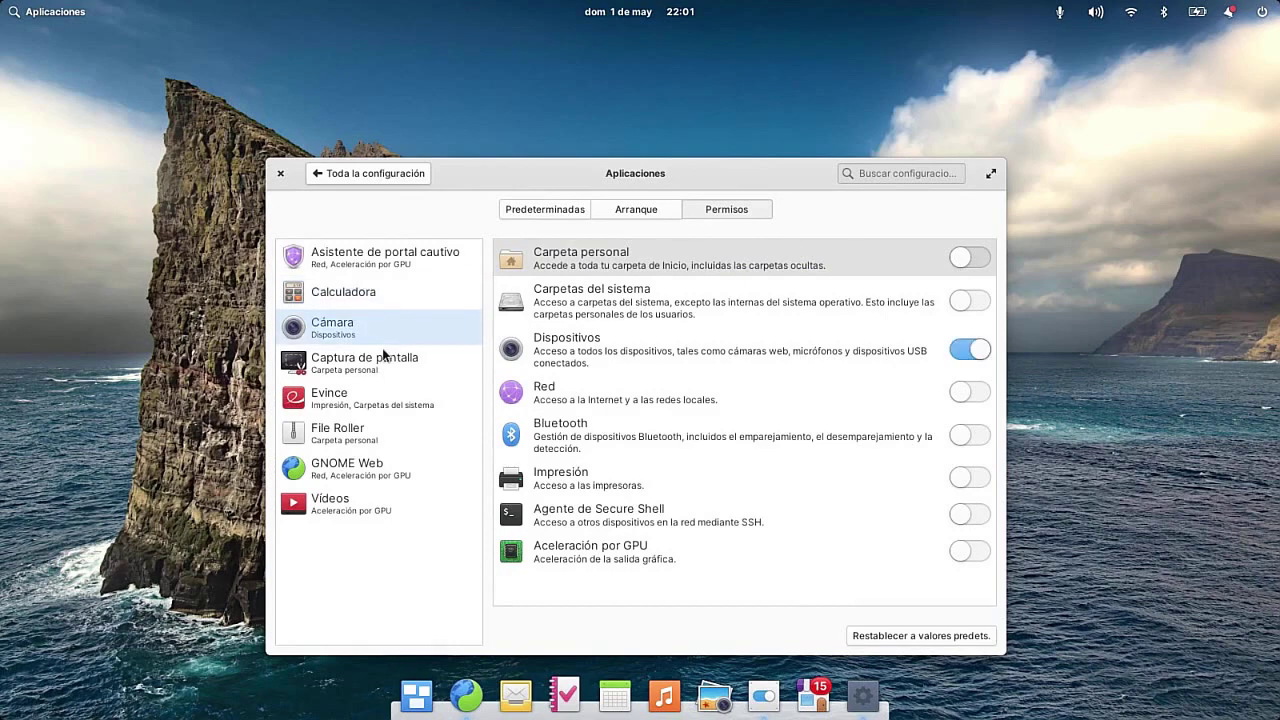
{"action": "left_click", "coordinate": [382, 350]}
{"action": "left_click", "coordinate": [378, 178]}
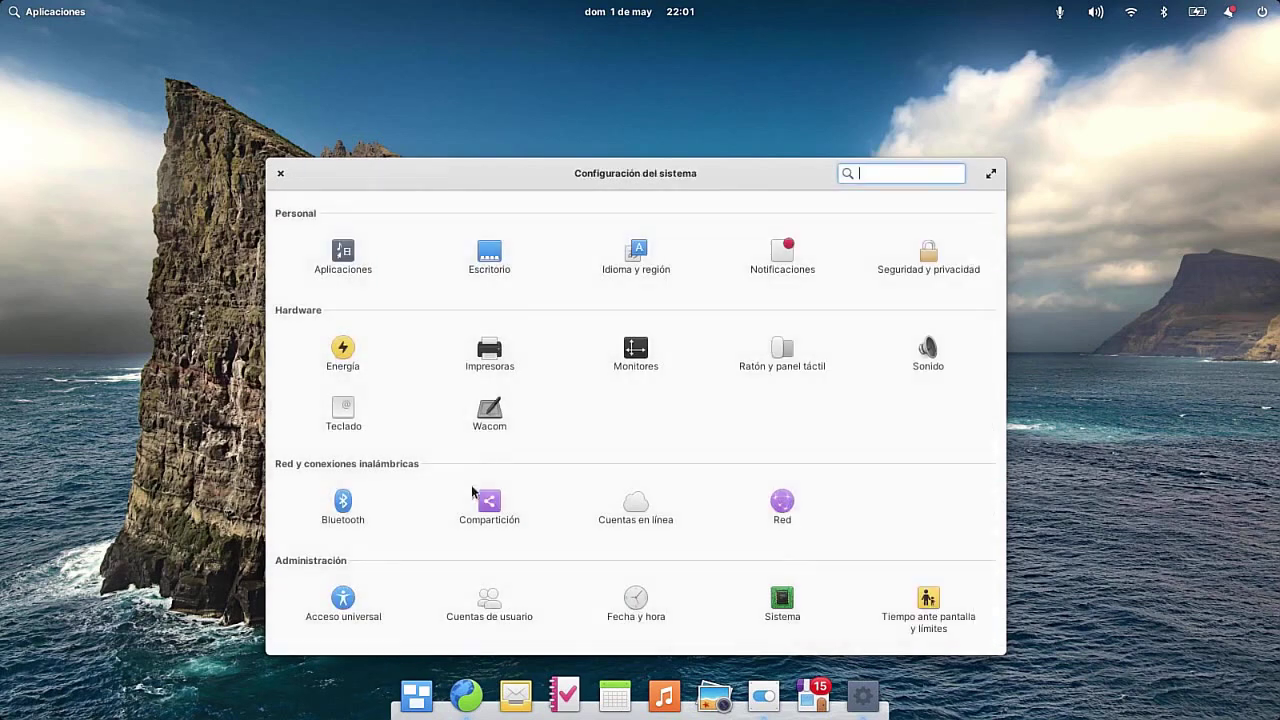
Step: Switch the desktop appearance to the Oscuro style and try the red accent colour
{"action": "left_click", "coordinate": [494, 251]}
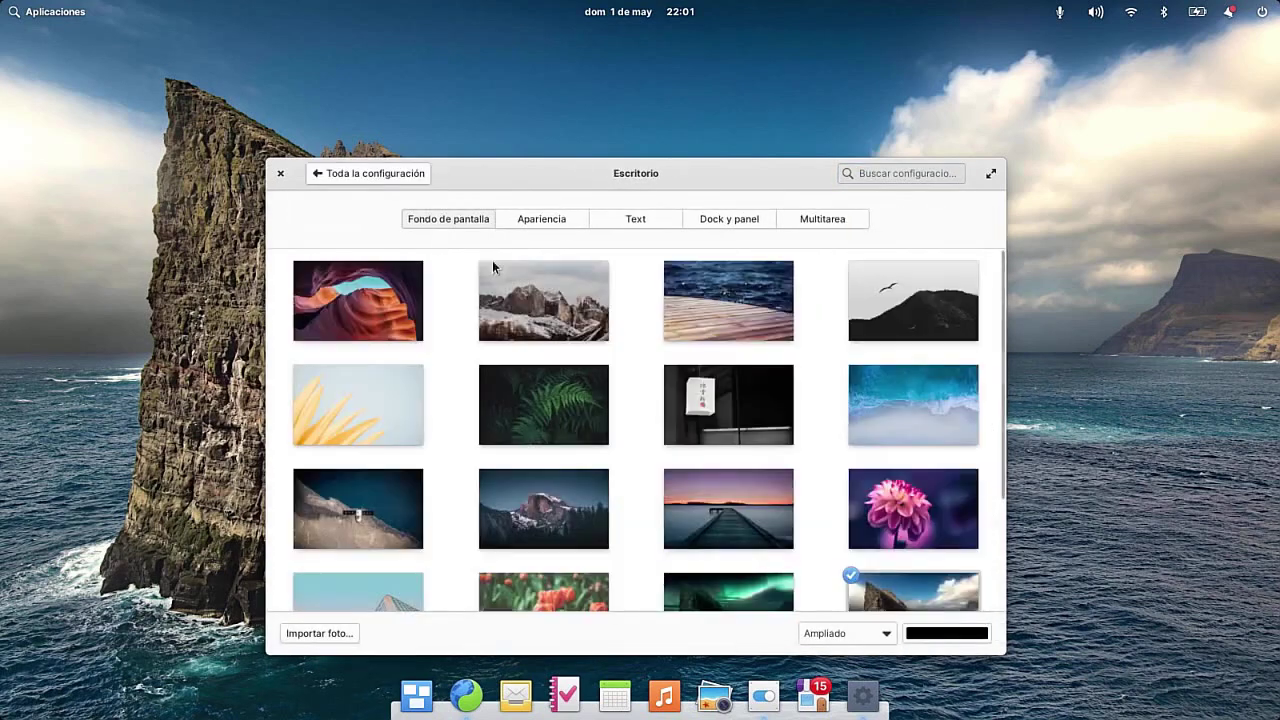
{"action": "left_click", "coordinate": [543, 218]}
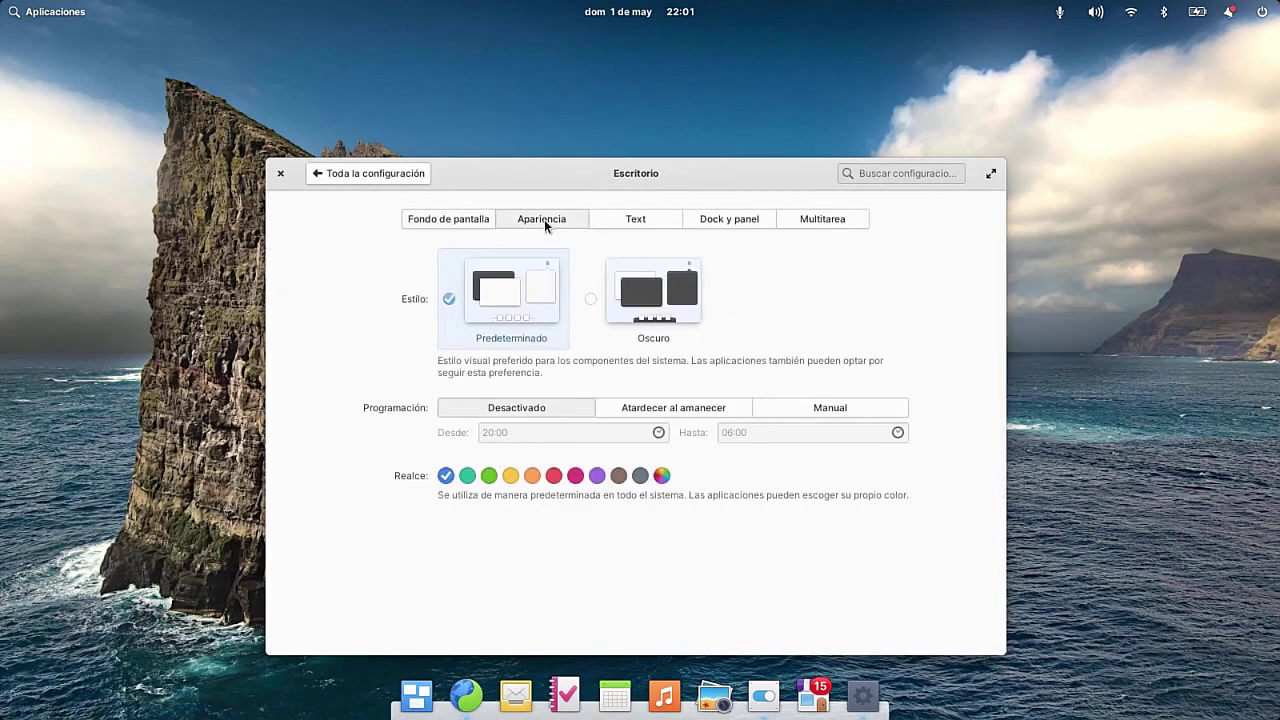
{"action": "left_click", "coordinate": [595, 302]}
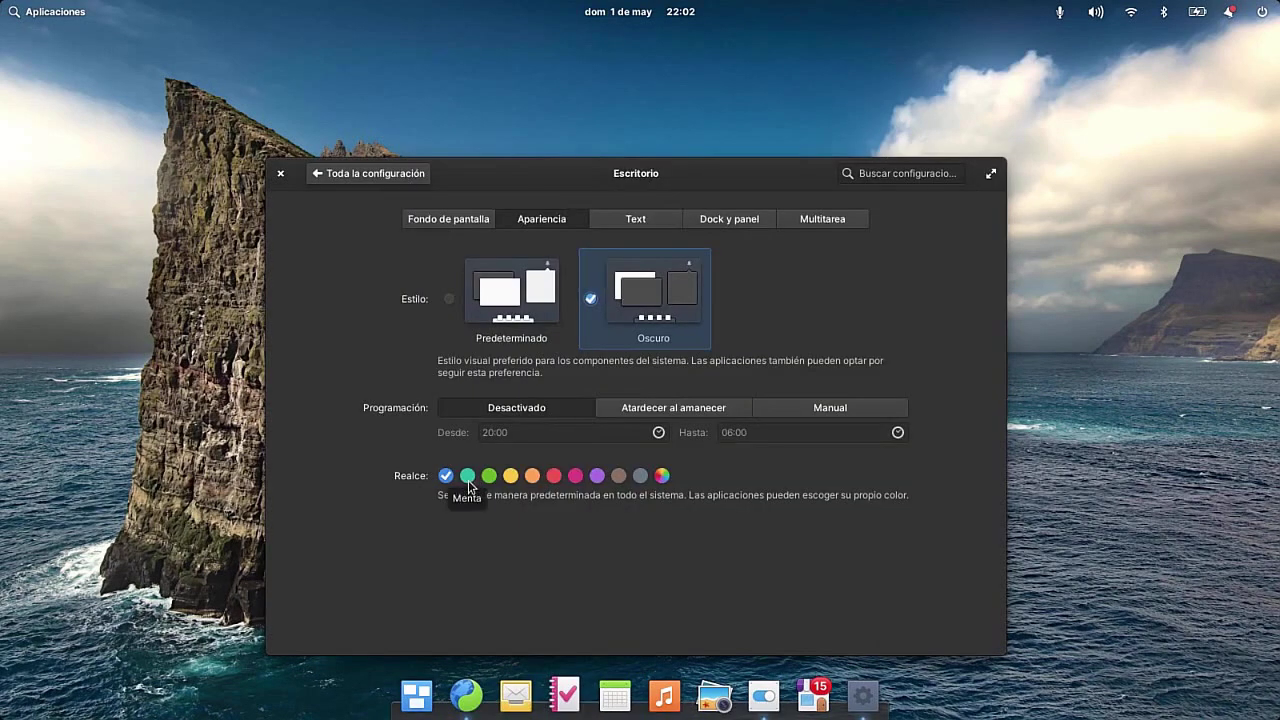
{"action": "left_click", "coordinate": [553, 476]}
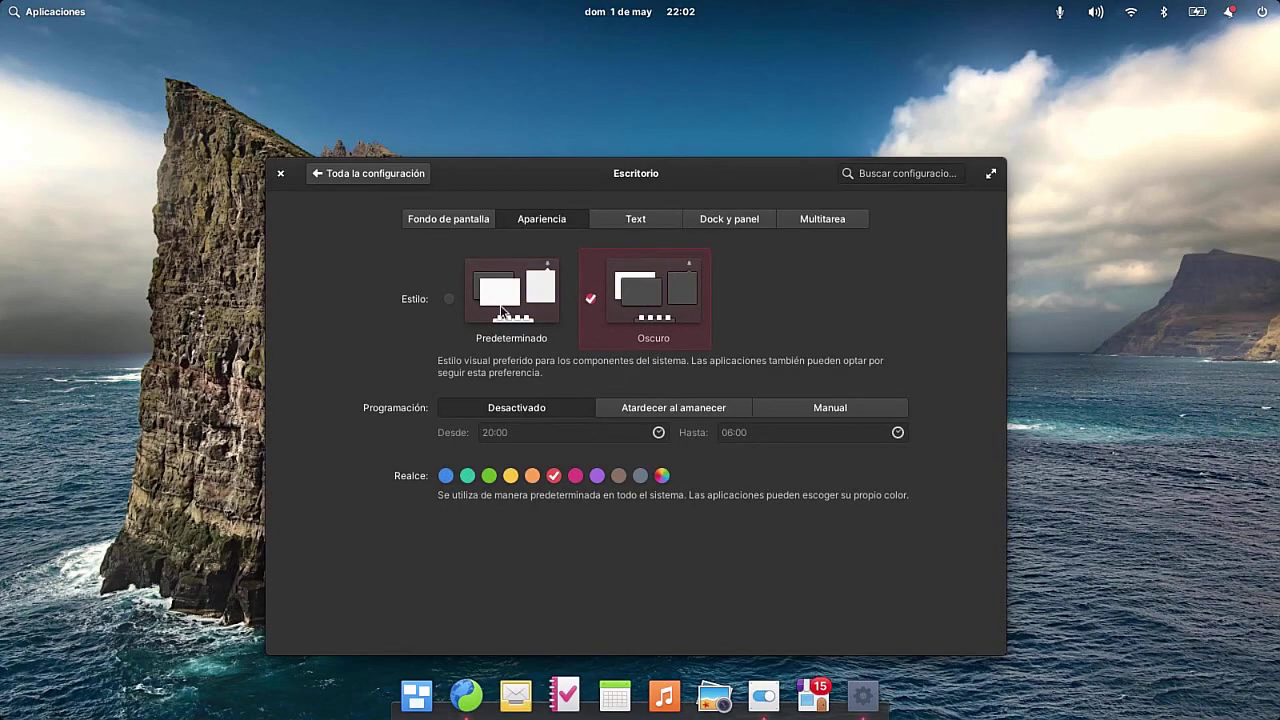
Step: Set the desktop text size to 1,10 and try the Dyslexia-friendly option, leaving that option off
{"action": "left_click", "coordinate": [635, 218]}
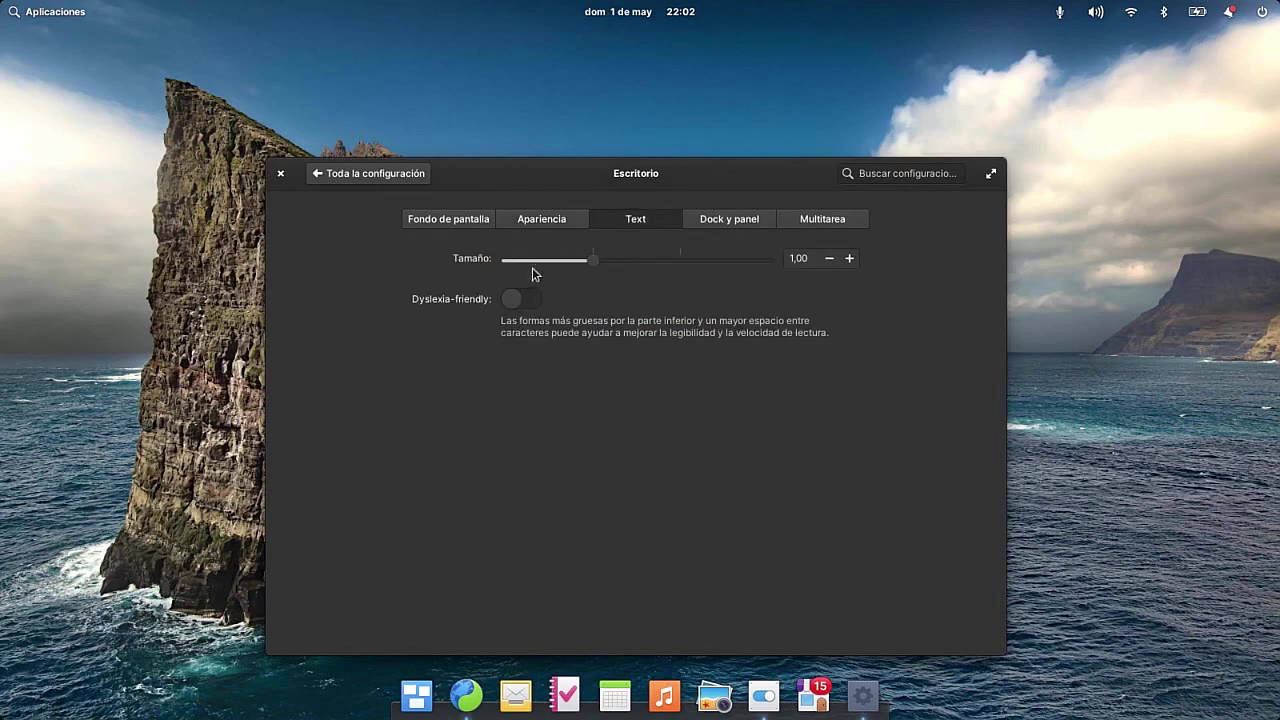
{"action": "left_click", "coordinate": [850, 259]}
{"action": "left_click", "coordinate": [514, 306]}
{"action": "key", "text": "space"}
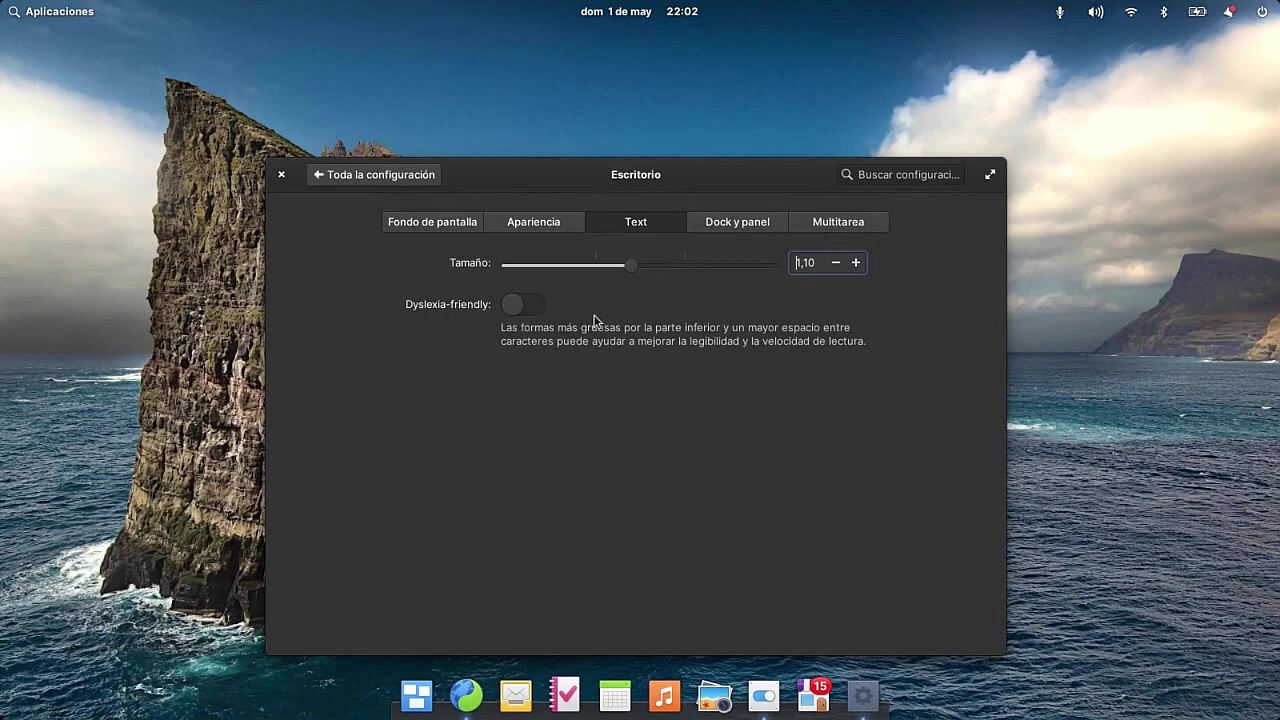
{"action": "left_click", "coordinate": [527, 304]}
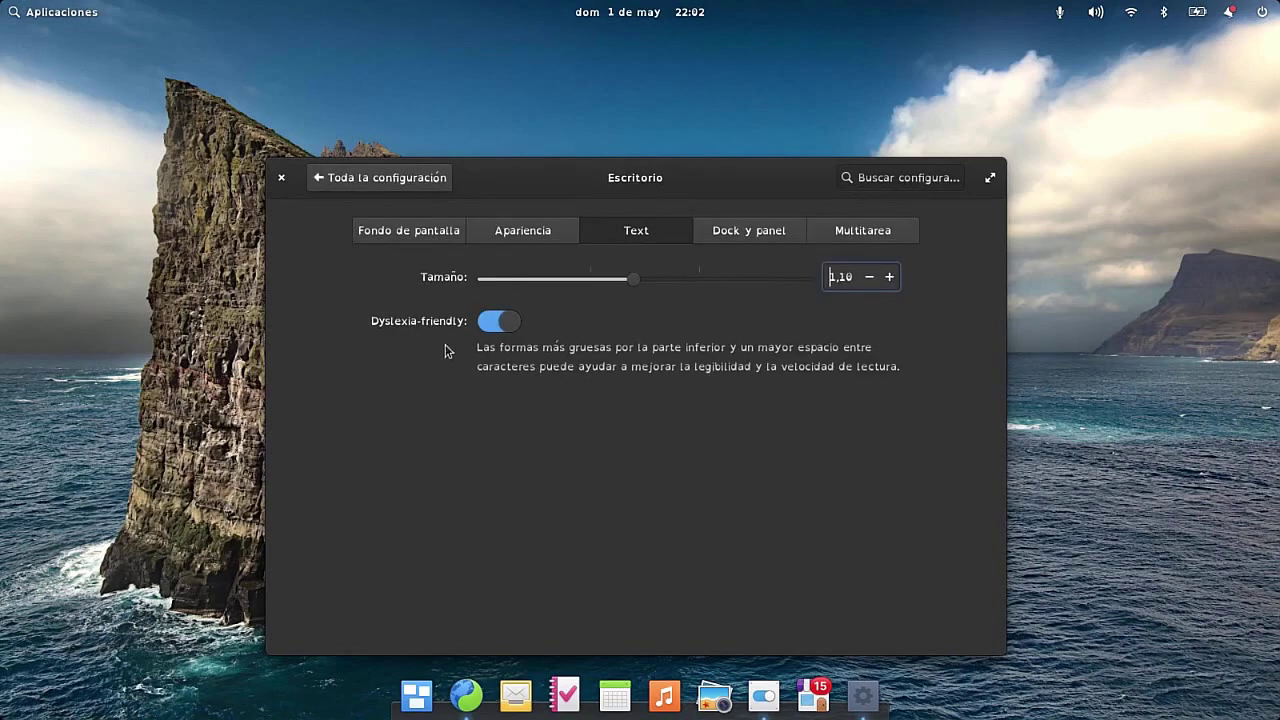
{"action": "left_click", "coordinate": [700, 232]}
{"action": "left_click", "coordinate": [651, 235]}
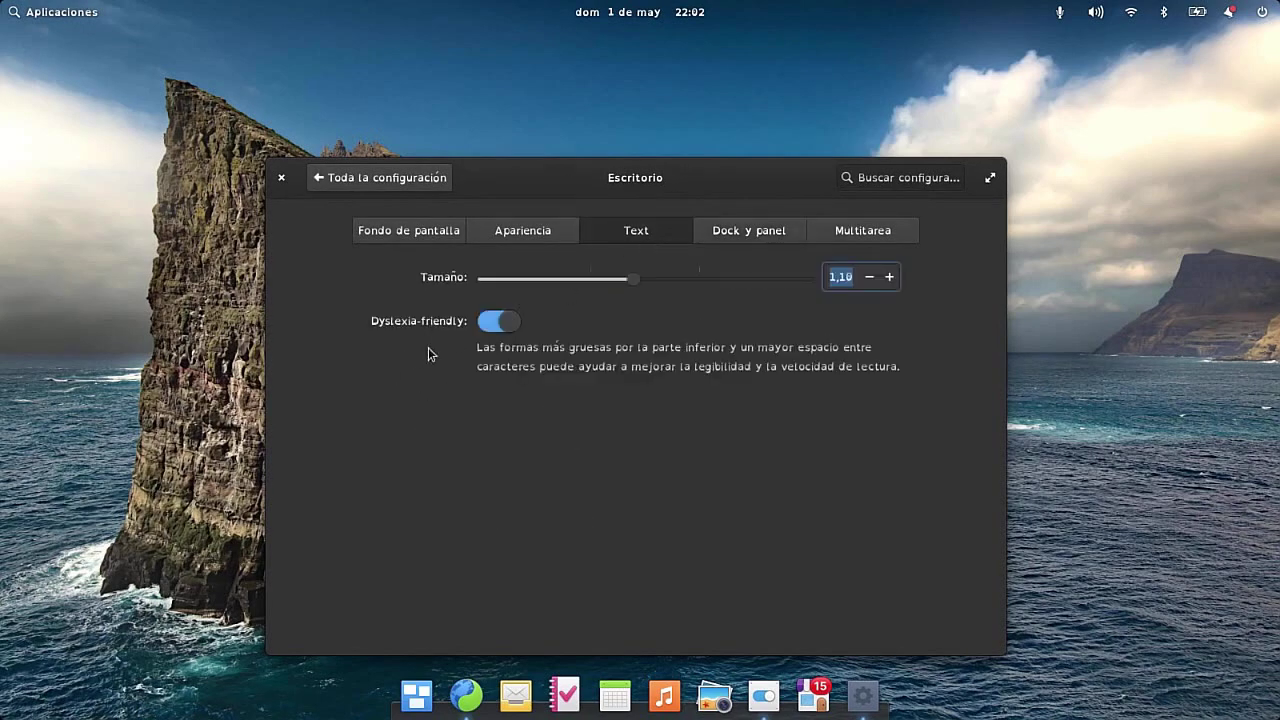
{"action": "left_click", "coordinate": [483, 323]}
Step: Try the panel translucency and Mostrar al presionar options, and set the dock icons to the largest size after comparing all three
{"action": "left_click", "coordinate": [749, 230]}
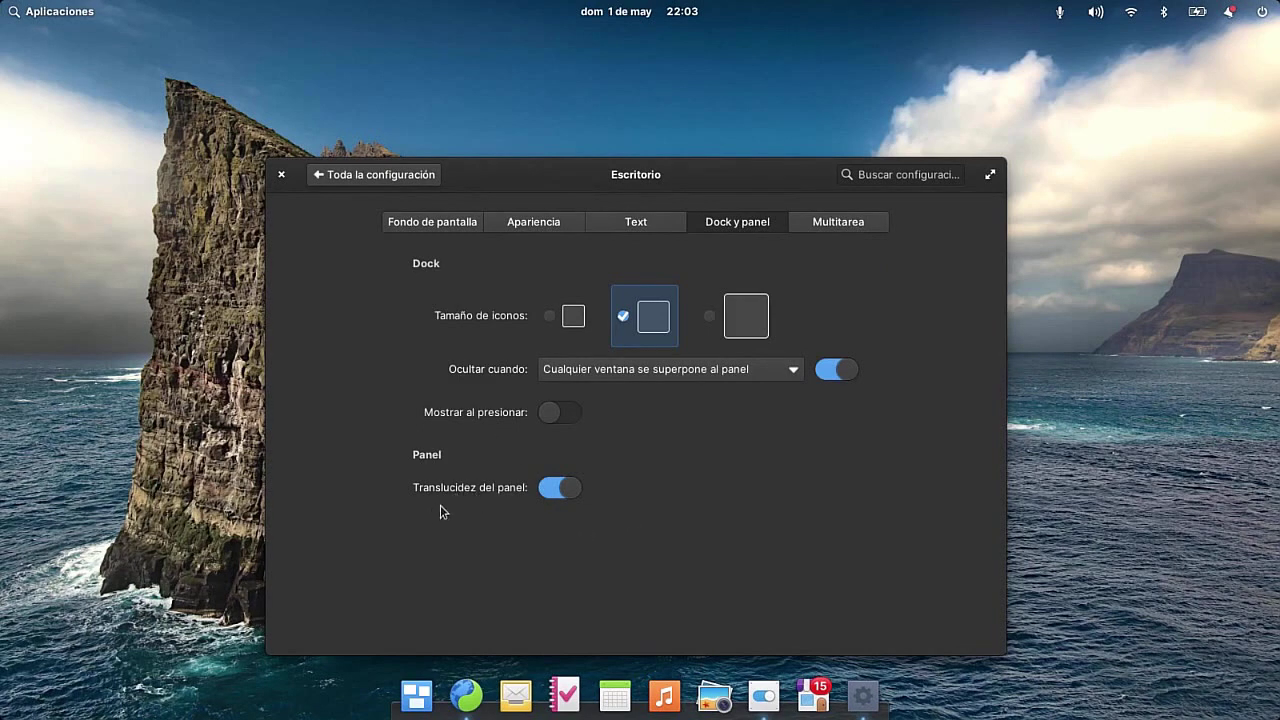
{"action": "left_click", "coordinate": [556, 490]}
{"action": "left_click", "coordinate": [568, 414]}
{"action": "left_click", "coordinate": [712, 322]}
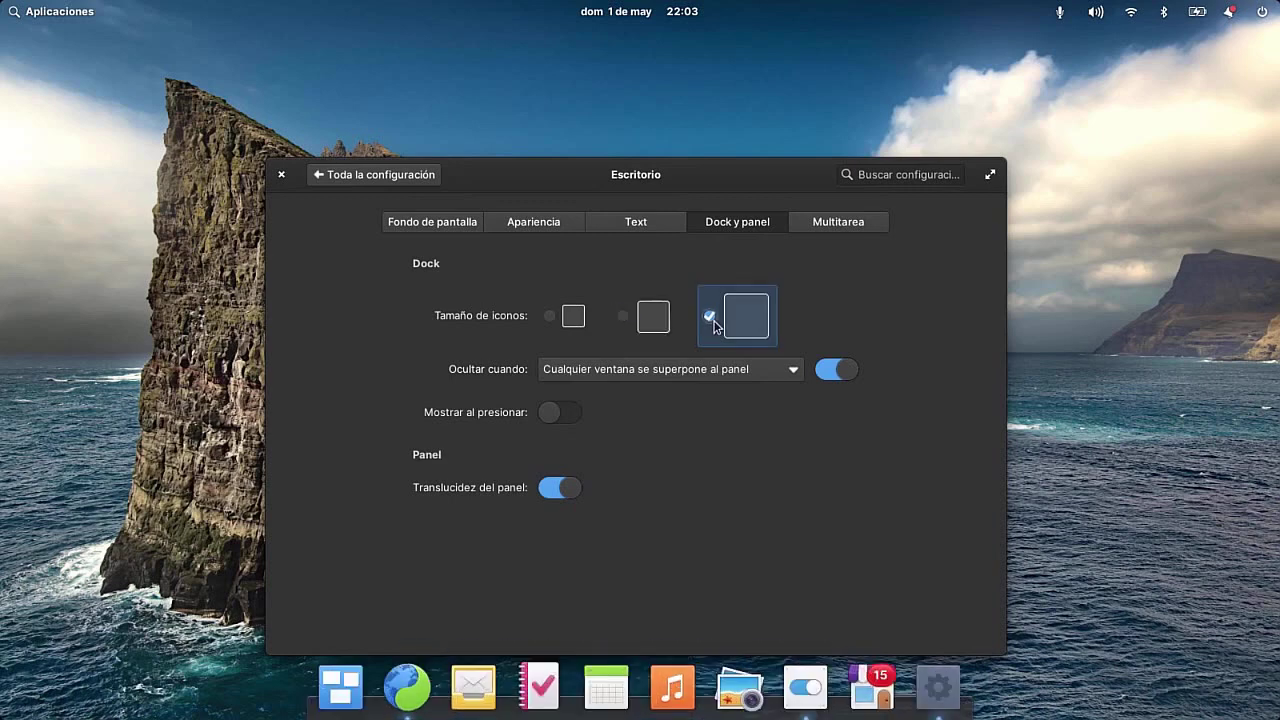
{"action": "left_click", "coordinate": [622, 320]}
{"action": "left_click", "coordinate": [548, 320]}
{"action": "left_click", "coordinate": [730, 318]}
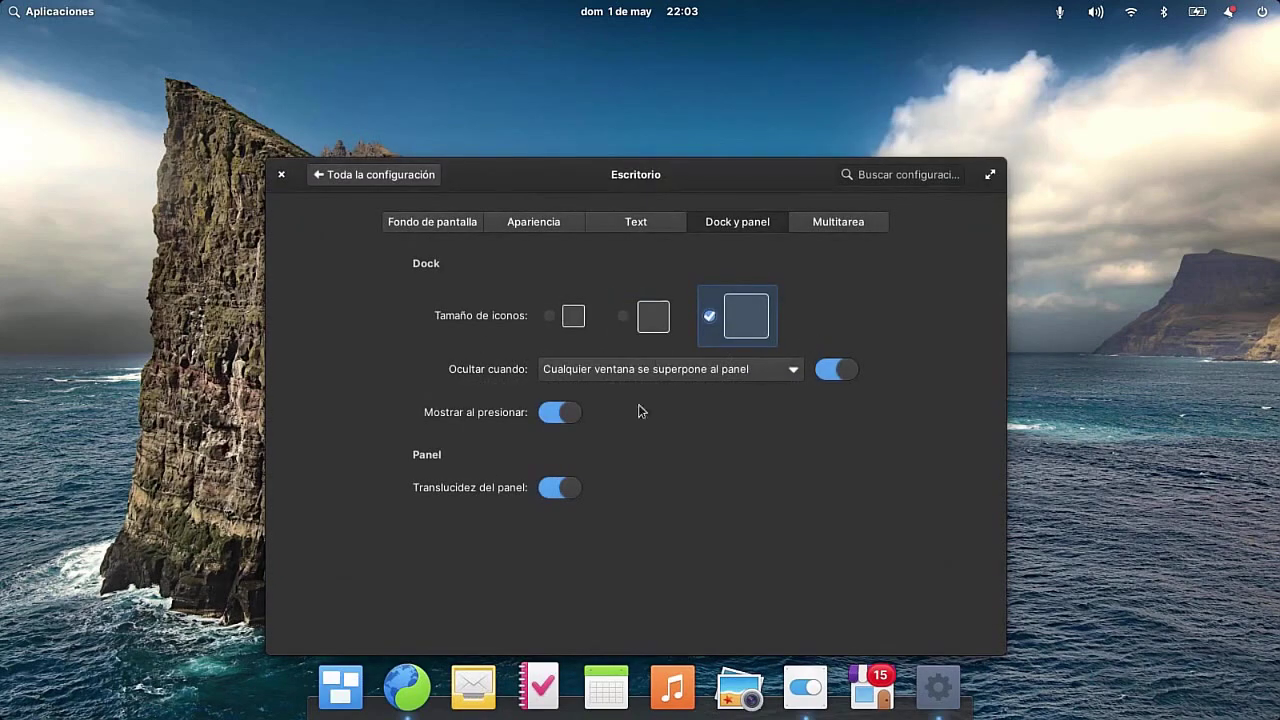
Step: Test the dock's Mostrar al presionar option on and off while opening and closing Calendario, leaving the option off
{"action": "left_click", "coordinate": [546, 419]}
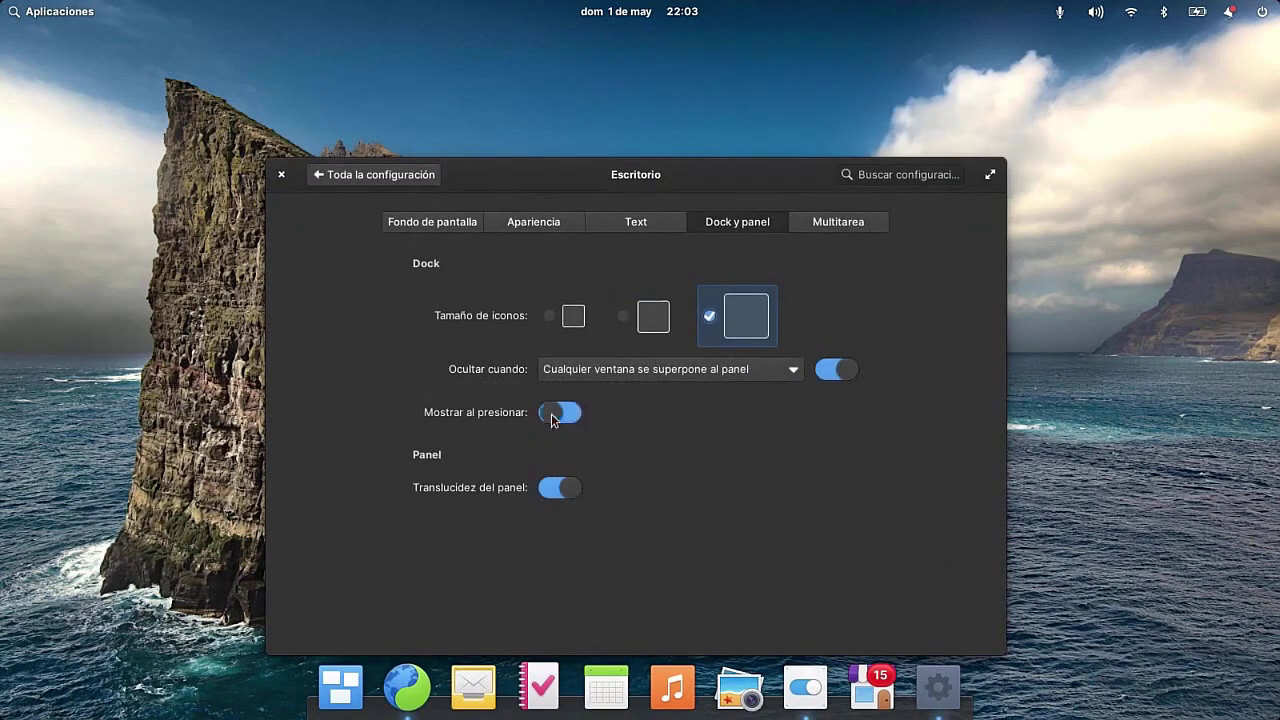
{"action": "left_click", "coordinate": [619, 706]}
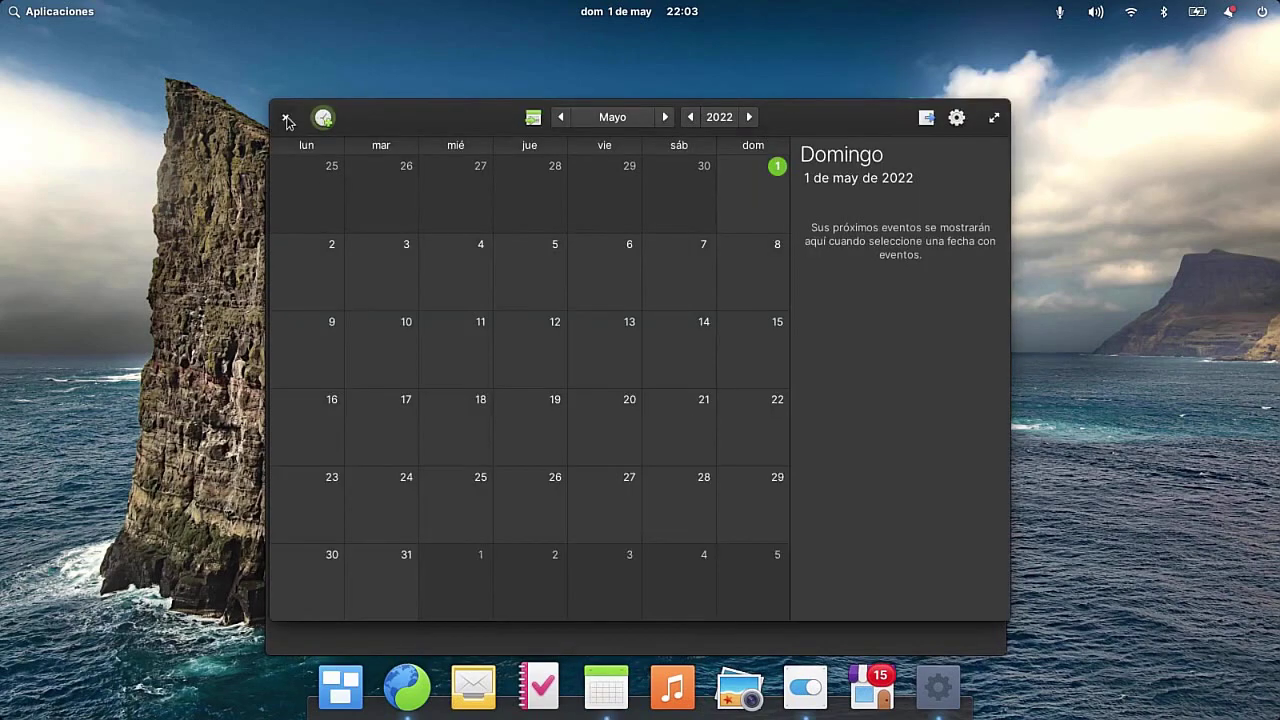
{"action": "left_click", "coordinate": [283, 117]}
{"action": "left_click", "coordinate": [556, 416]}
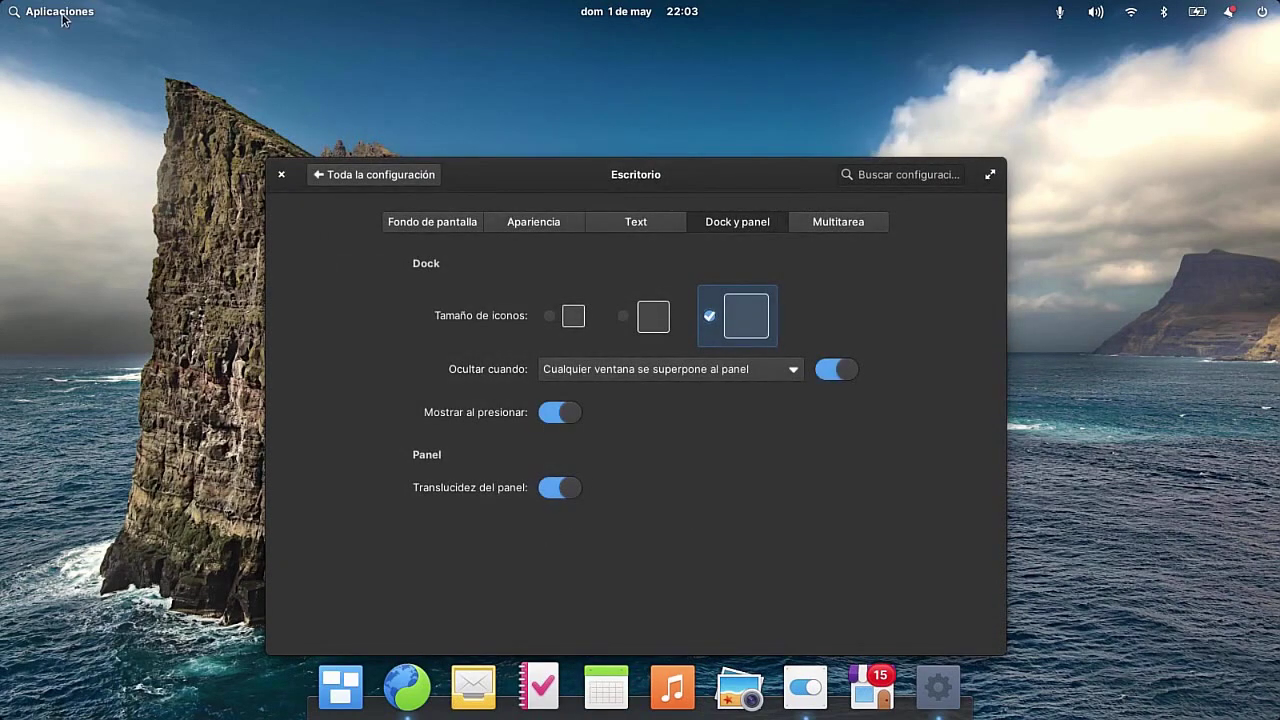
{"action": "left_click", "coordinate": [551, 418]}
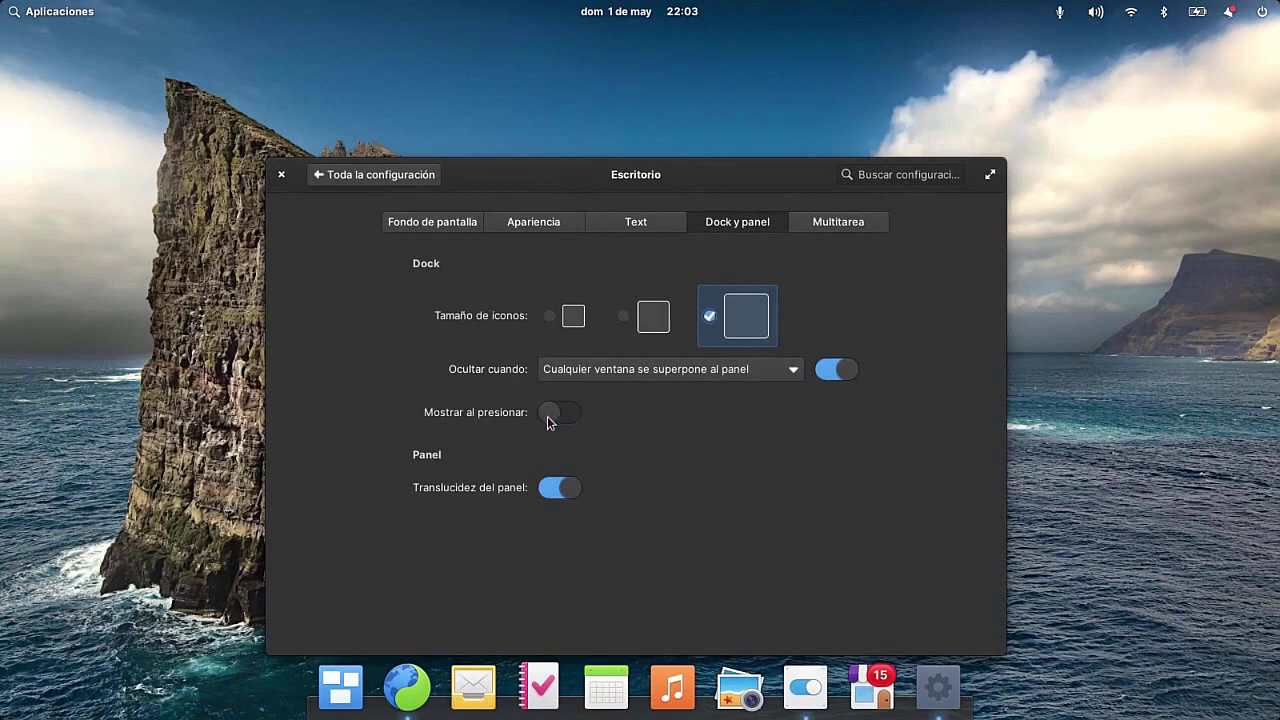
{"action": "left_click", "coordinate": [604, 699]}
{"action": "left_click", "coordinate": [283, 118]}
Step: Try Vista multitarea as the action for the upper-left hot corner in the Multitarea settings, and restore No hacer nada
{"action": "left_click", "coordinate": [866, 226]}
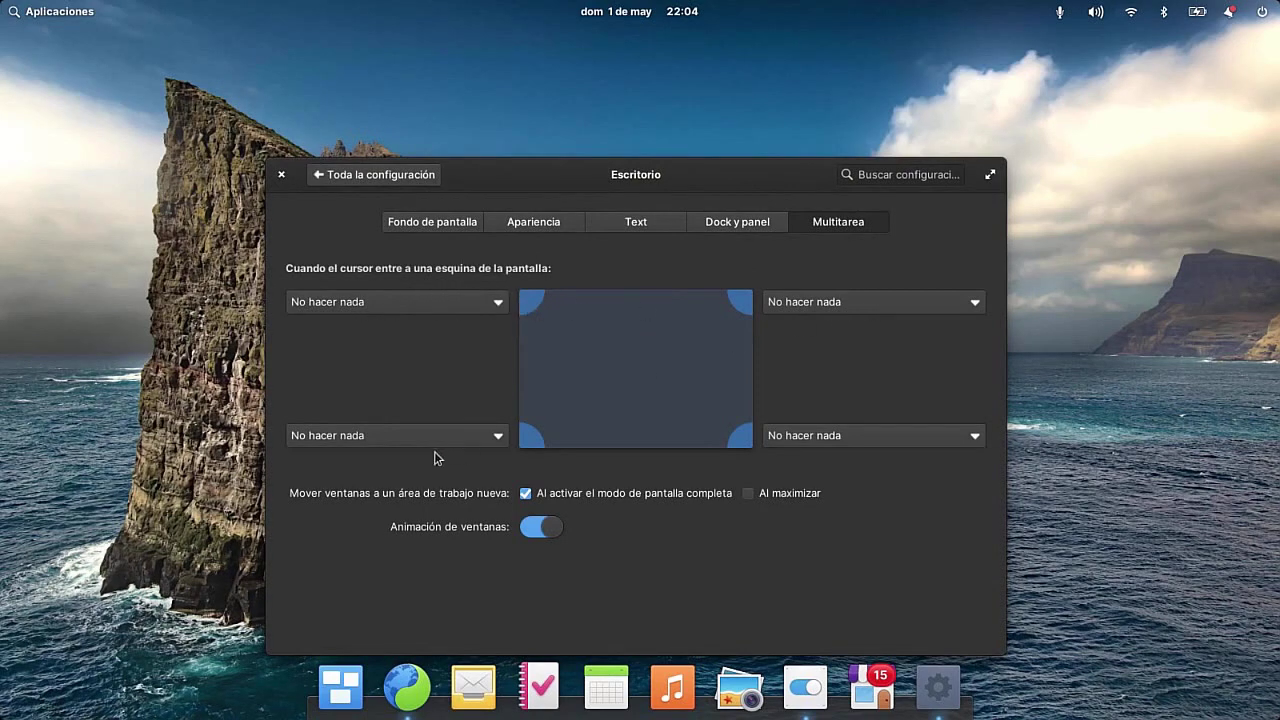
{"action": "left_click", "coordinate": [410, 302]}
{"action": "left_click", "coordinate": [411, 336]}
{"action": "mouse_move", "coordinate": [6, 6]}
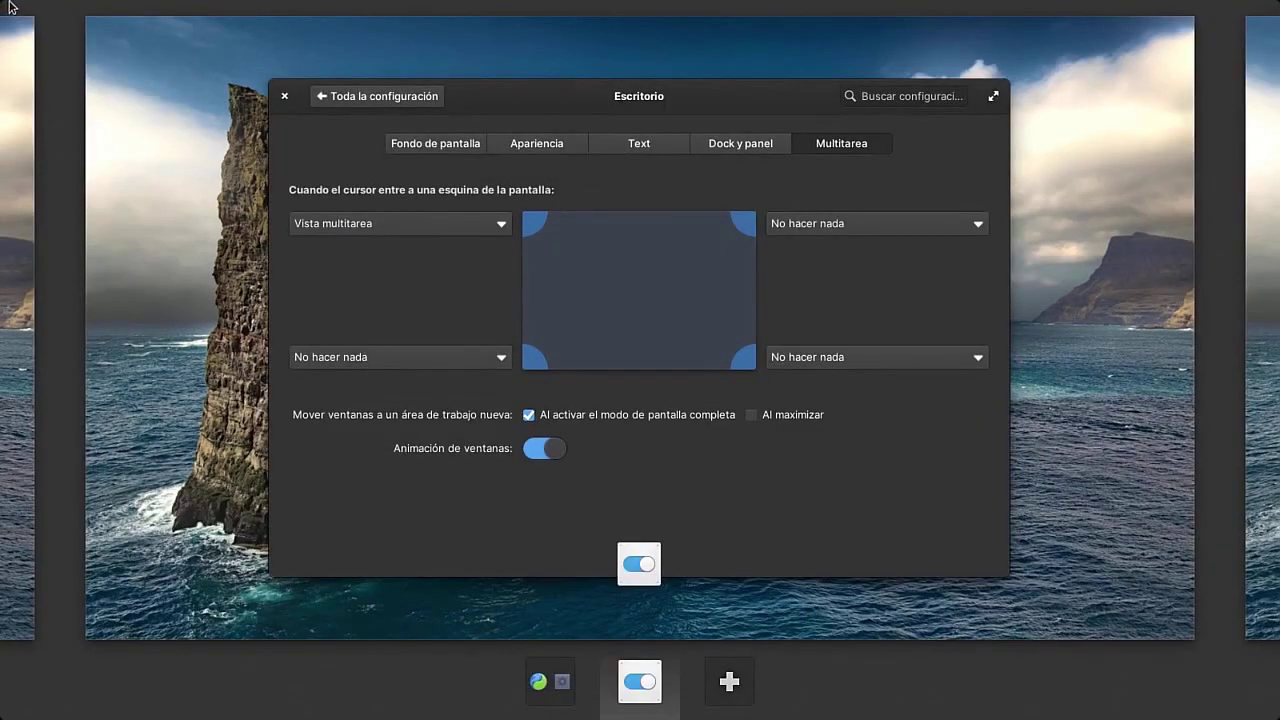
{"action": "left_click", "coordinate": [176, 278]}
{"action": "left_click", "coordinate": [351, 304]}
{"action": "left_click", "coordinate": [345, 281]}
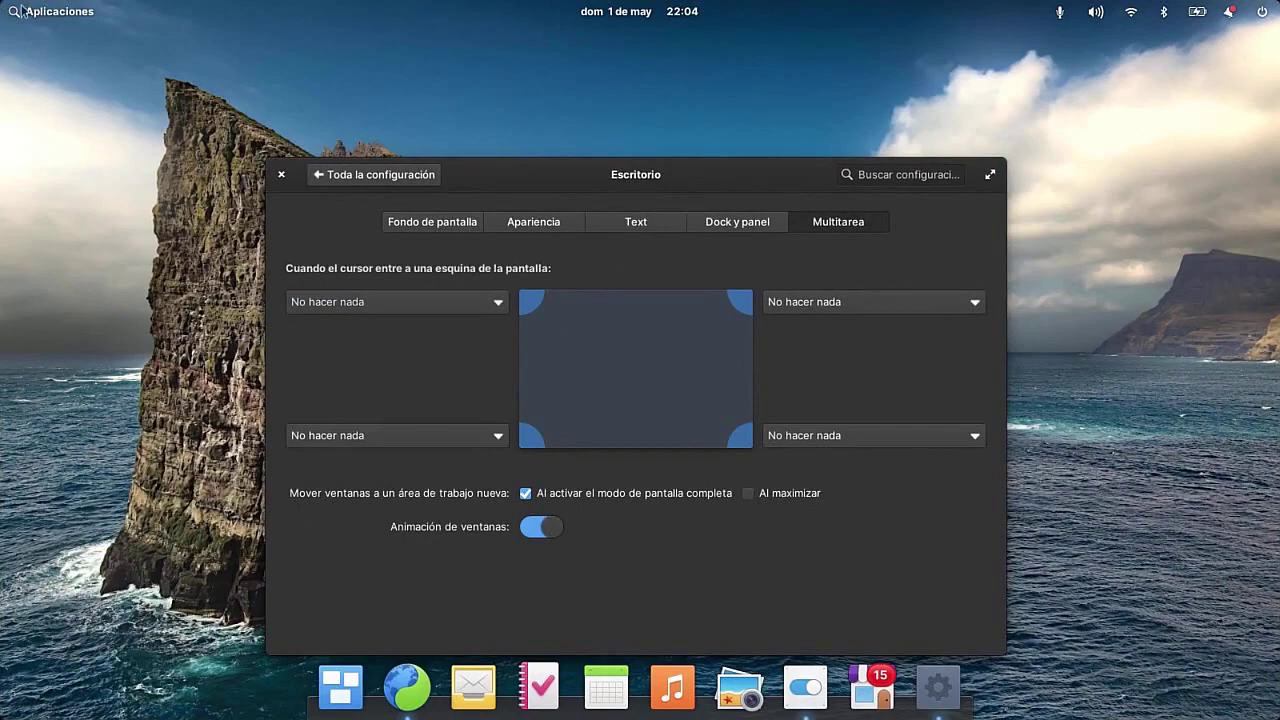
Step: Try Vista multitarea on the upper-right hot corner, restore No hacer nada, and switch window animation off and back on
{"action": "left_click", "coordinate": [813, 308]}
{"action": "left_click", "coordinate": [811, 339]}
{"action": "mouse_move", "coordinate": [1278, 3]}
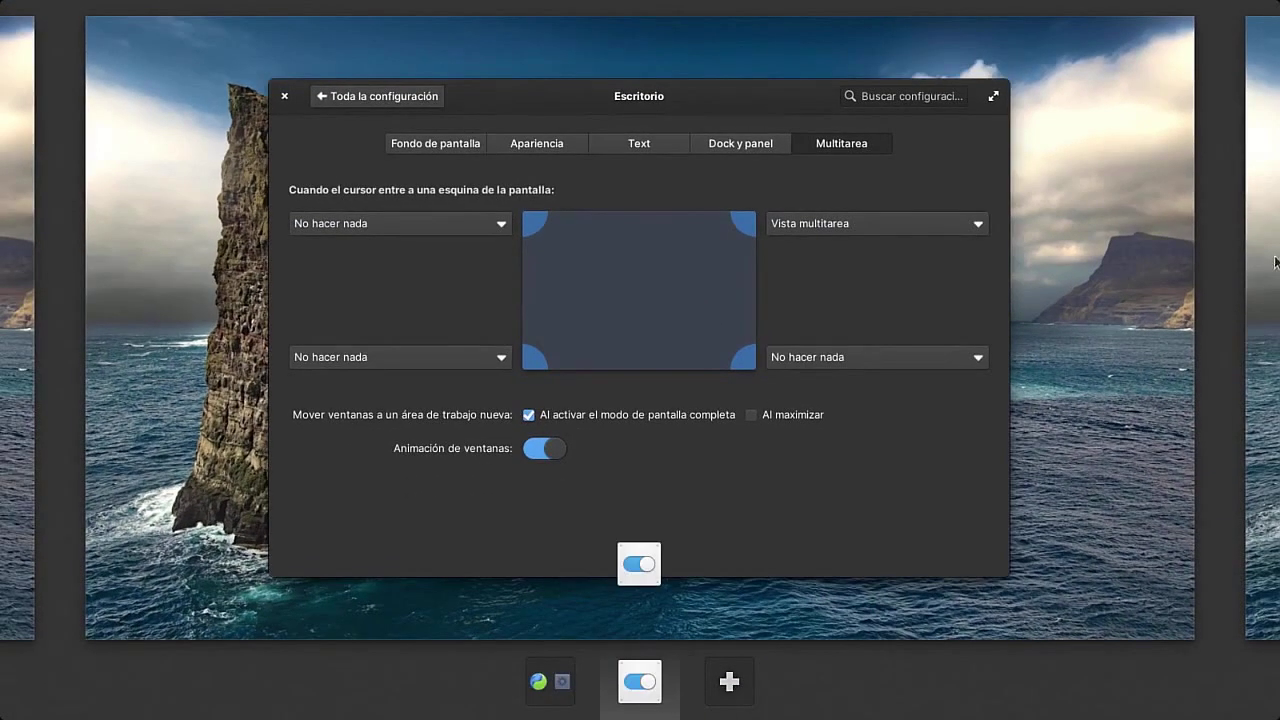
{"action": "left_click", "coordinate": [826, 298]}
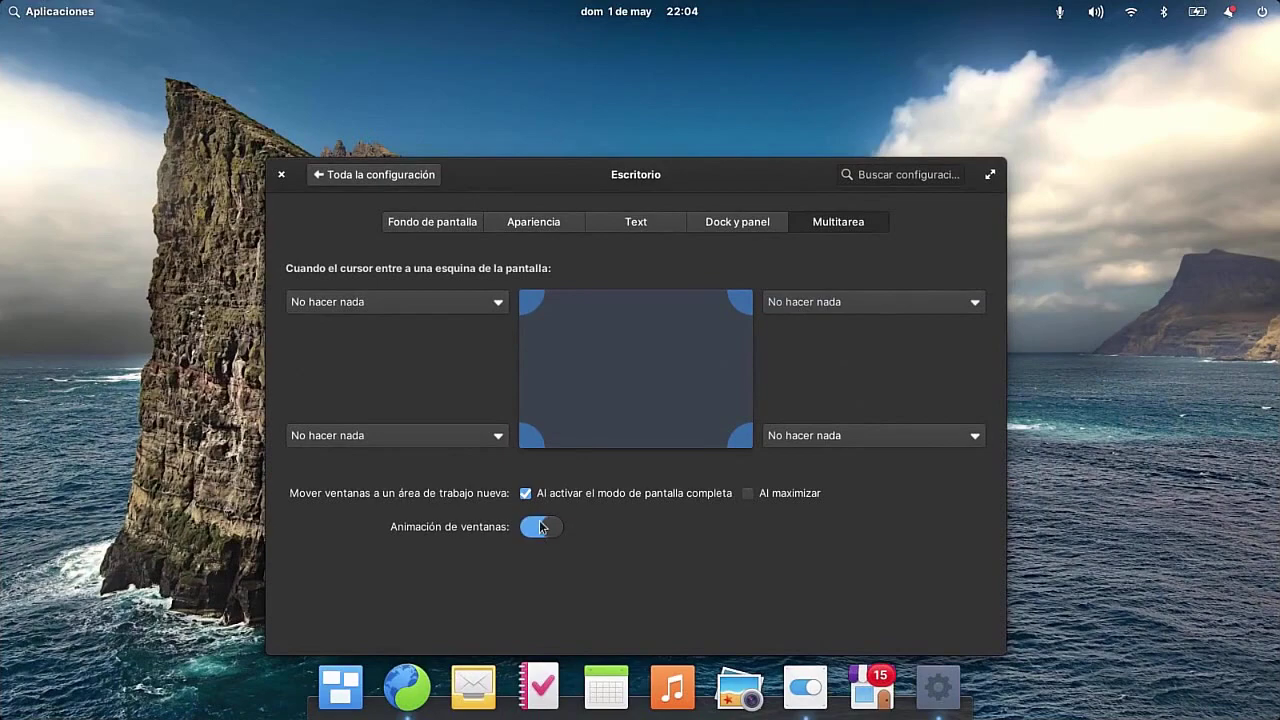
{"action": "left_click", "coordinate": [540, 527]}
{"action": "left_click", "coordinate": [540, 528]}
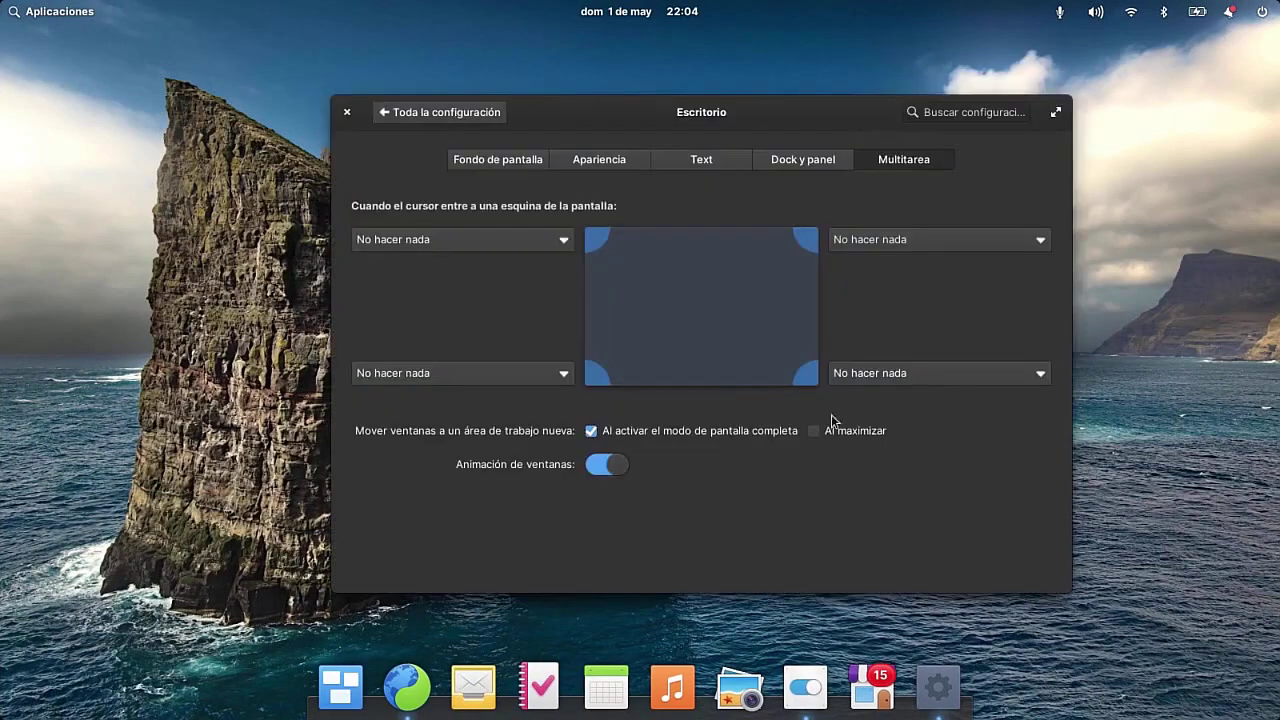
Step: Look over the Impresoras, Sonido, Wacom and Compartición pages of the system settings
{"action": "left_click", "coordinate": [386, 114]}
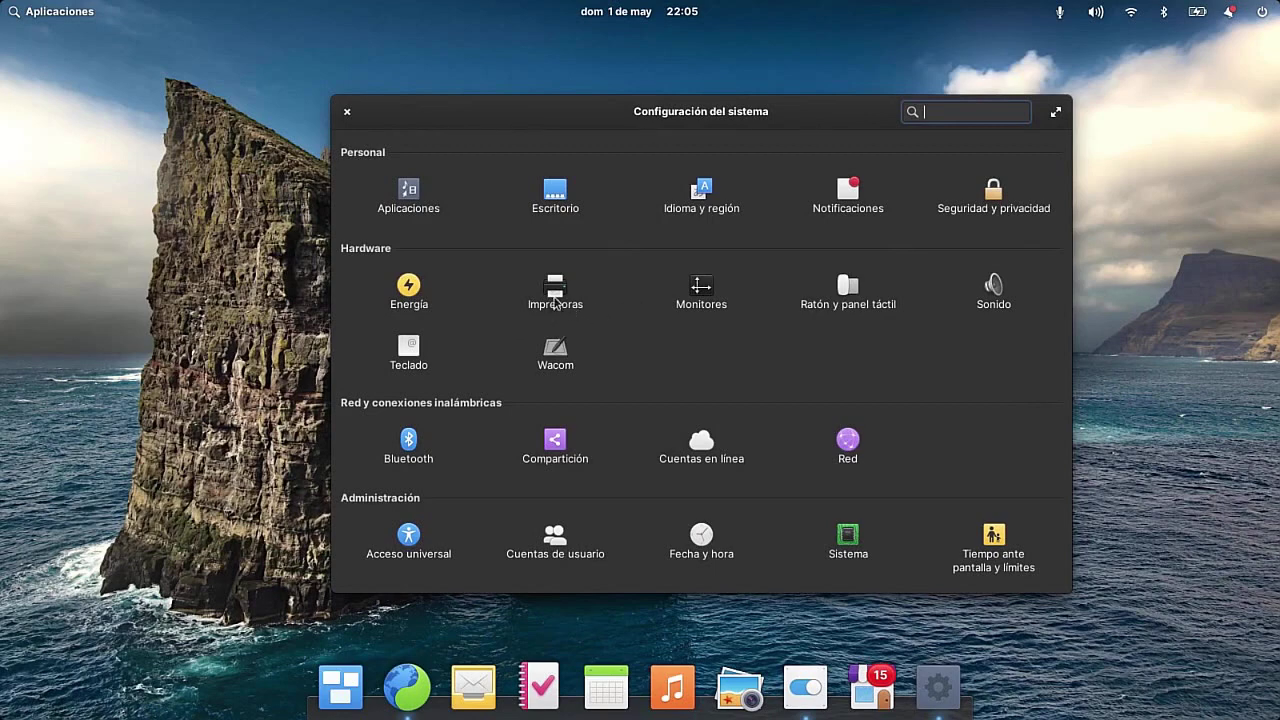
{"action": "left_click", "coordinate": [554, 292]}
{"action": "left_click", "coordinate": [440, 112]}
{"action": "left_click", "coordinate": [1000, 298]}
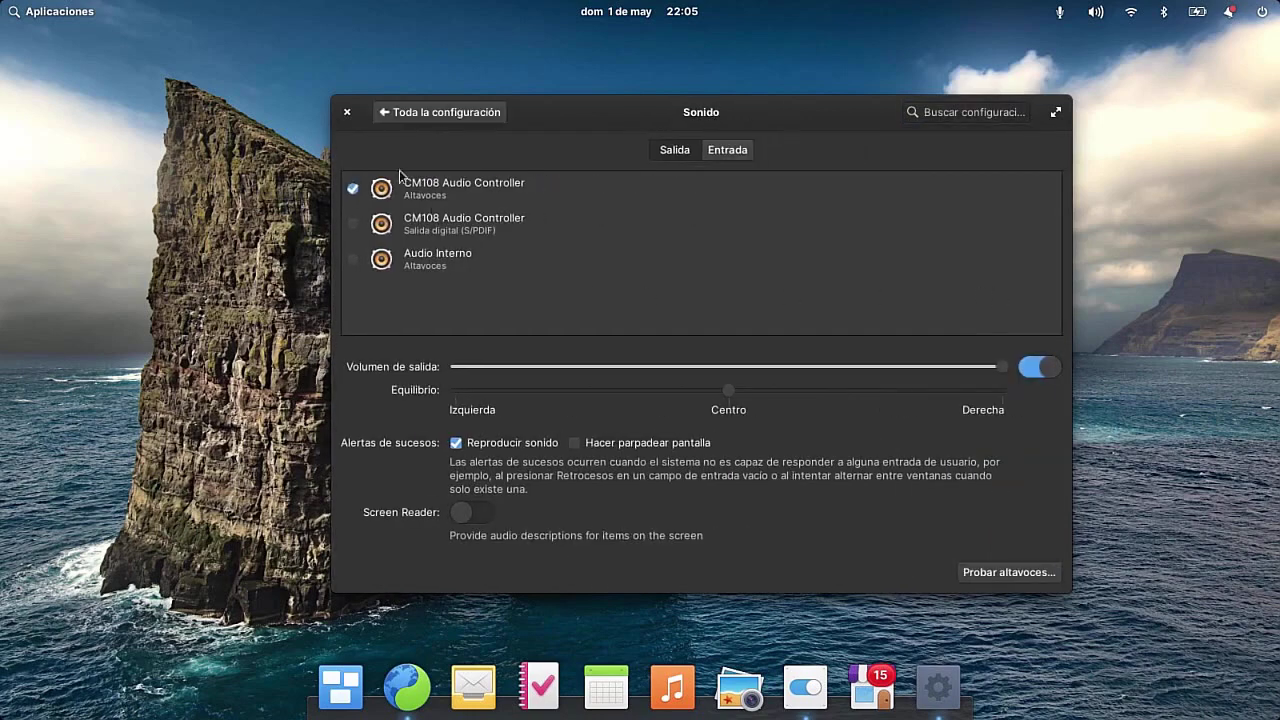
{"action": "left_click", "coordinate": [406, 116]}
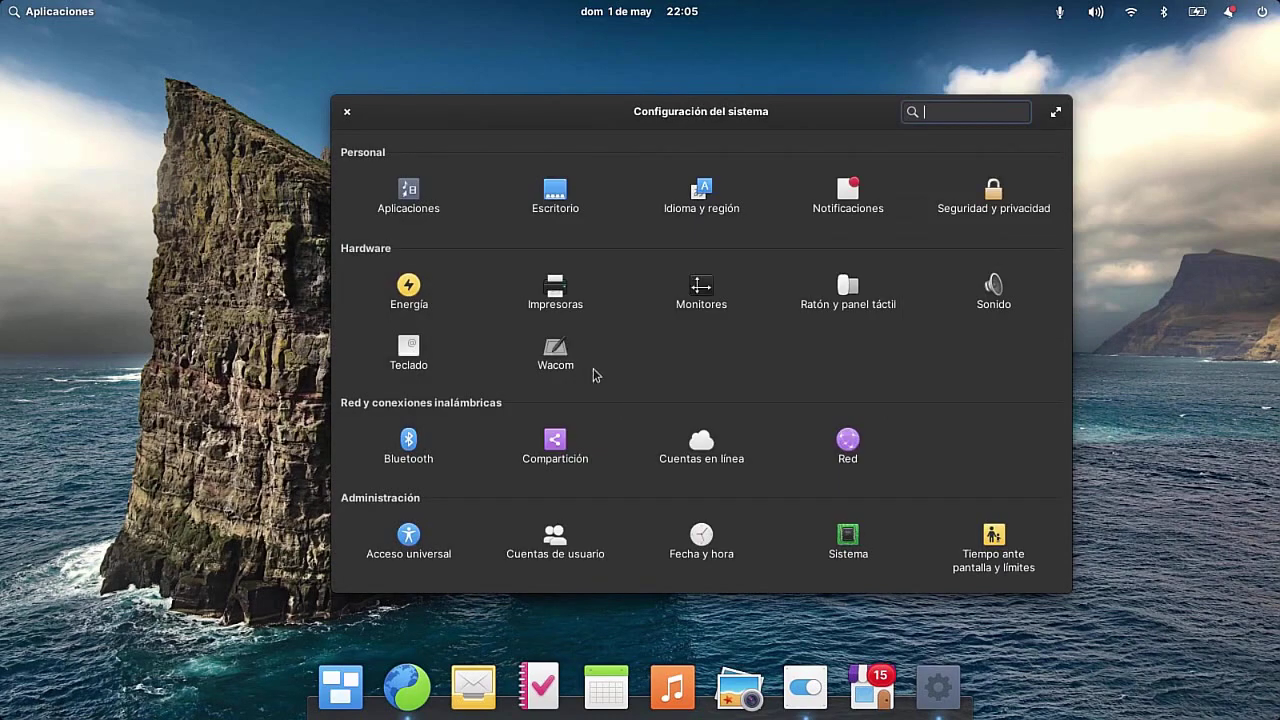
{"action": "left_click", "coordinate": [564, 354]}
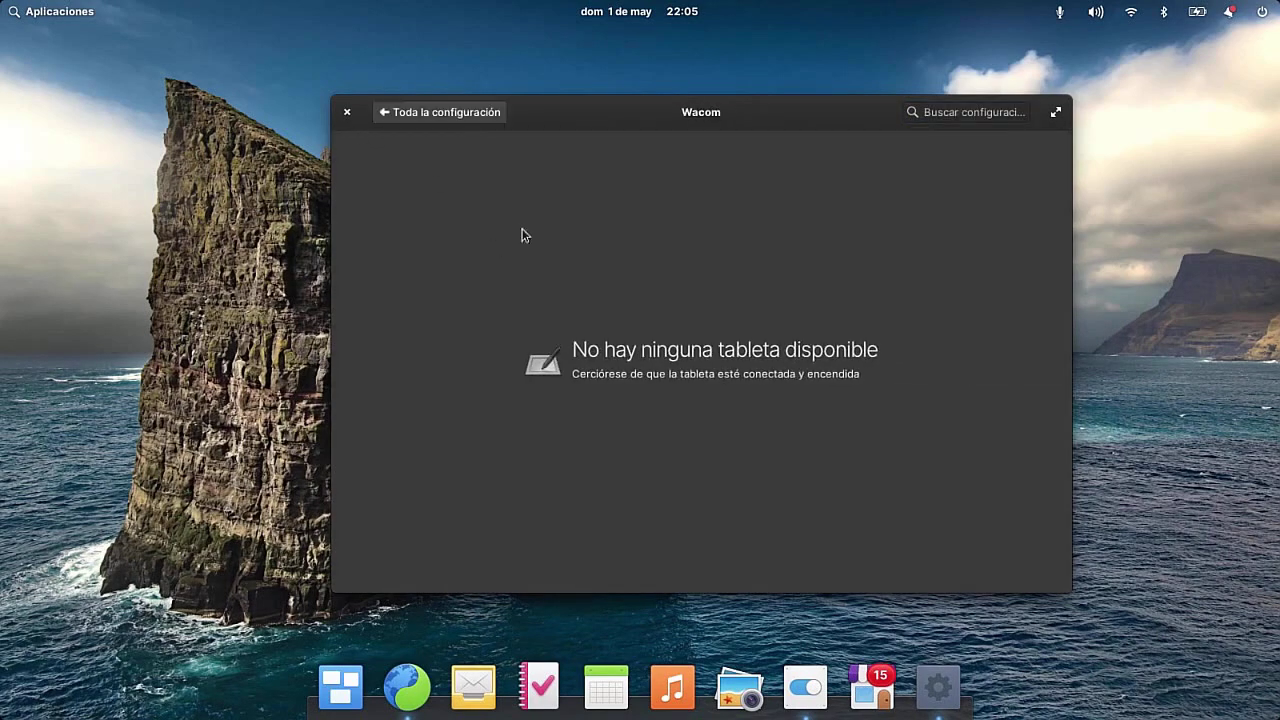
{"action": "left_click", "coordinate": [400, 118]}
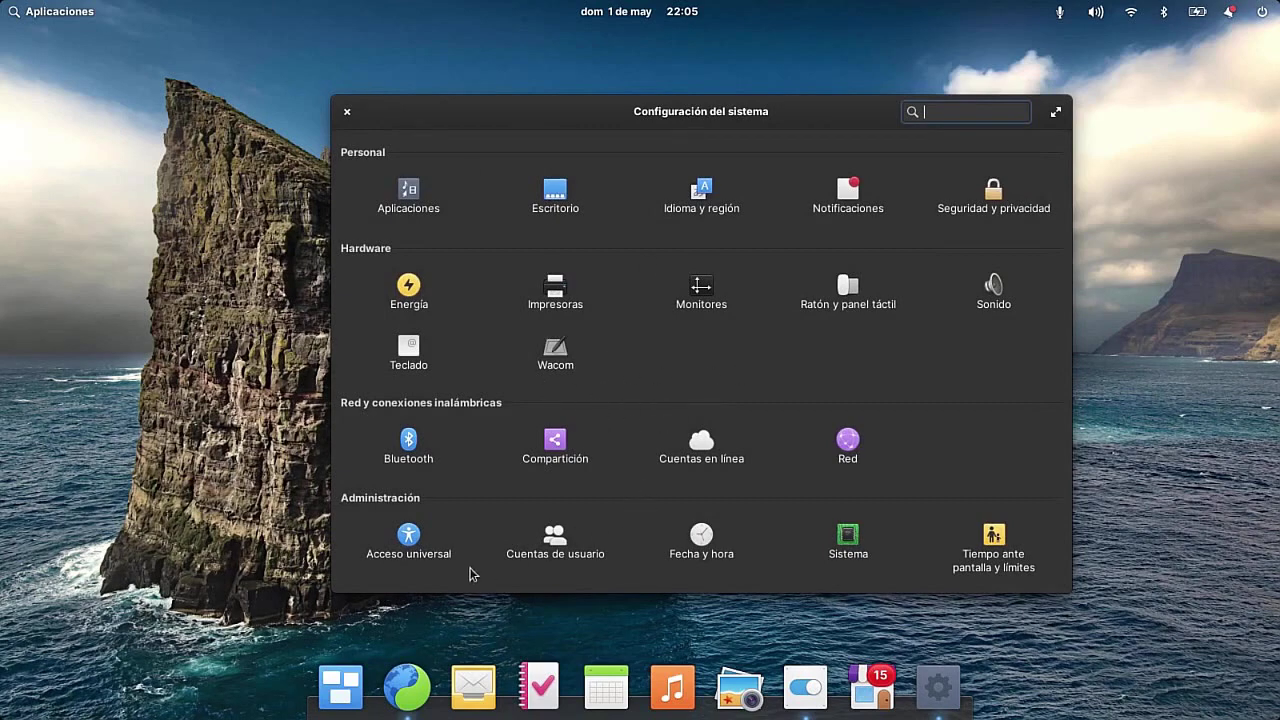
{"action": "left_click", "coordinate": [552, 444]}
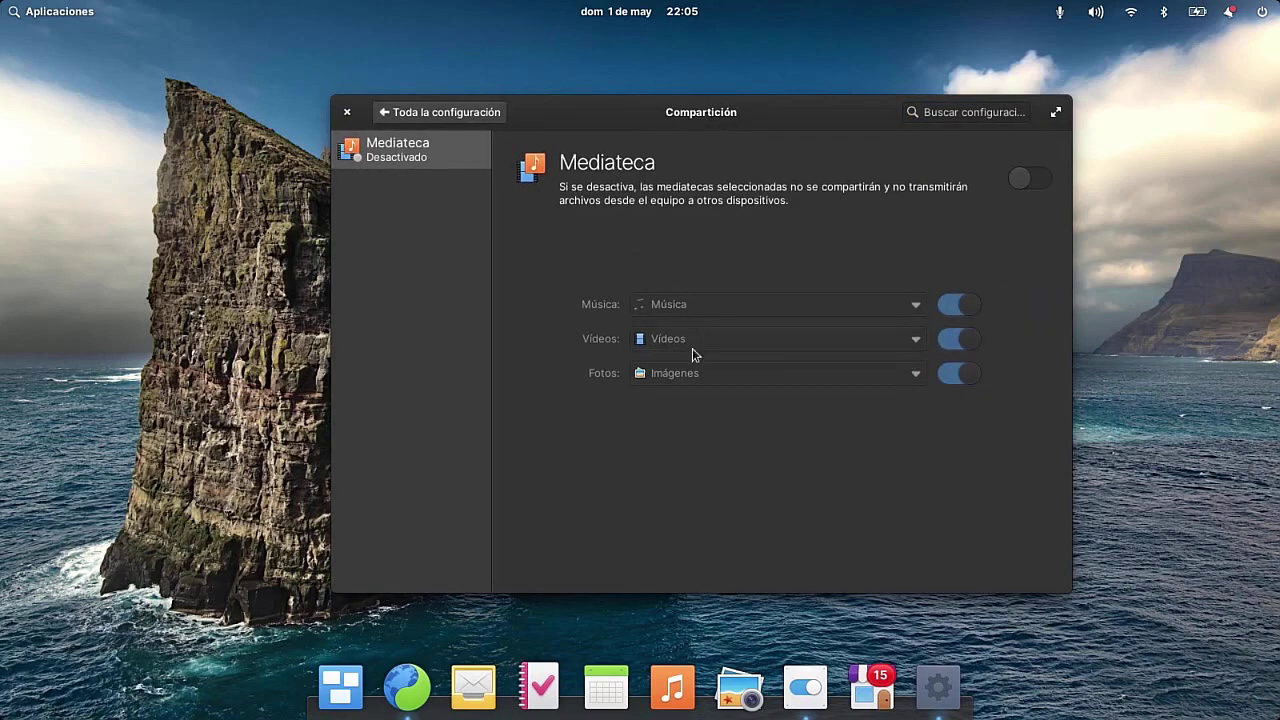
Step: View the account types that can be added on the Cuentas en línea page of the system settings, without adding one
{"action": "left_click", "coordinate": [386, 113]}
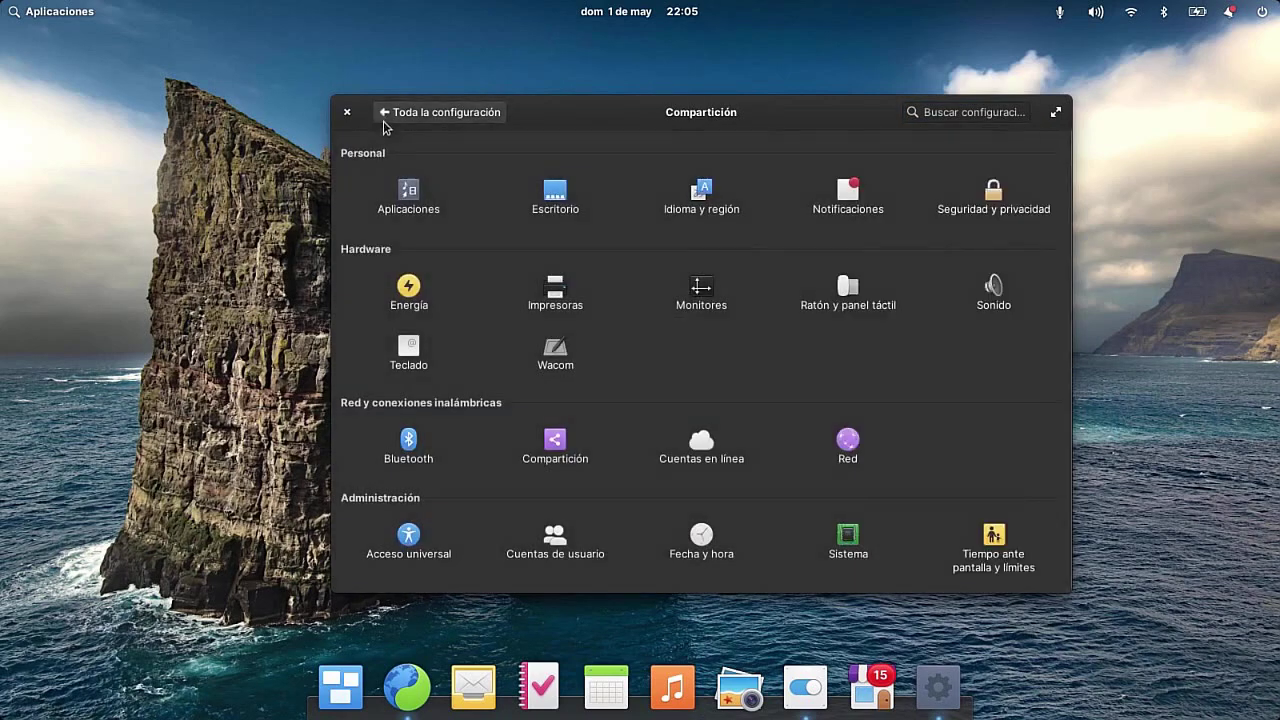
{"action": "left_click", "coordinate": [705, 450]}
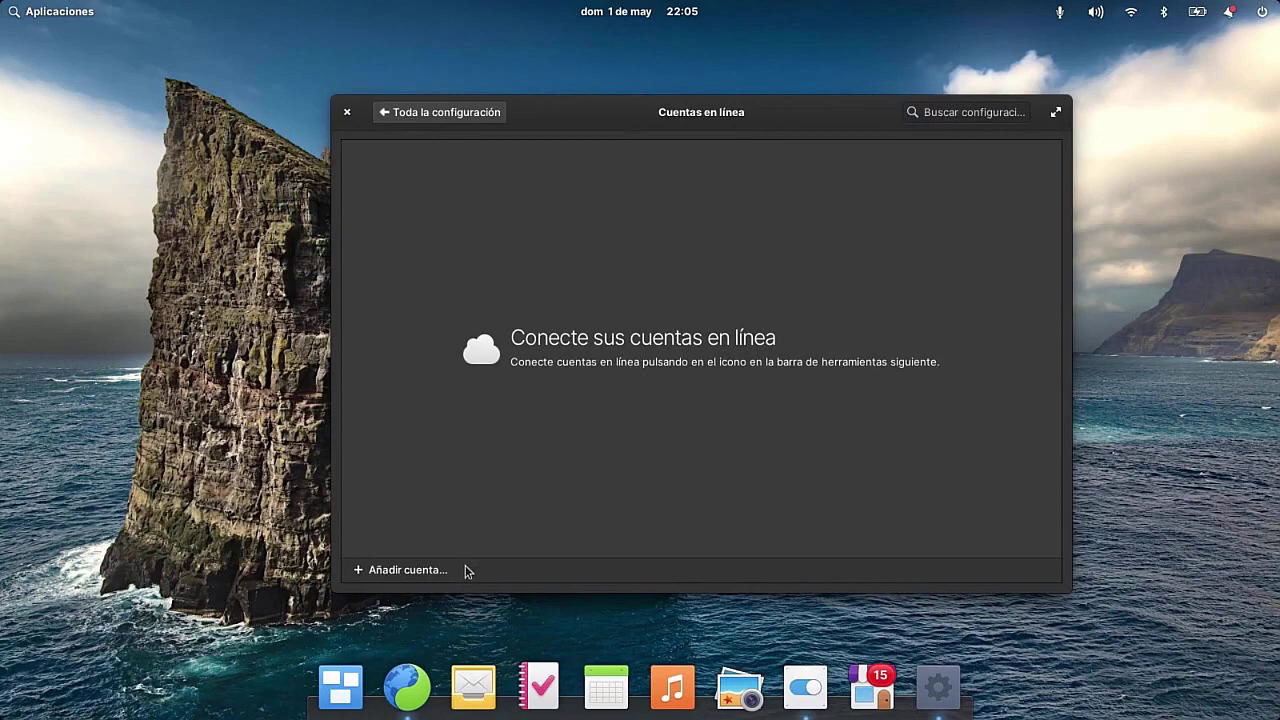
{"action": "left_click", "coordinate": [362, 577]}
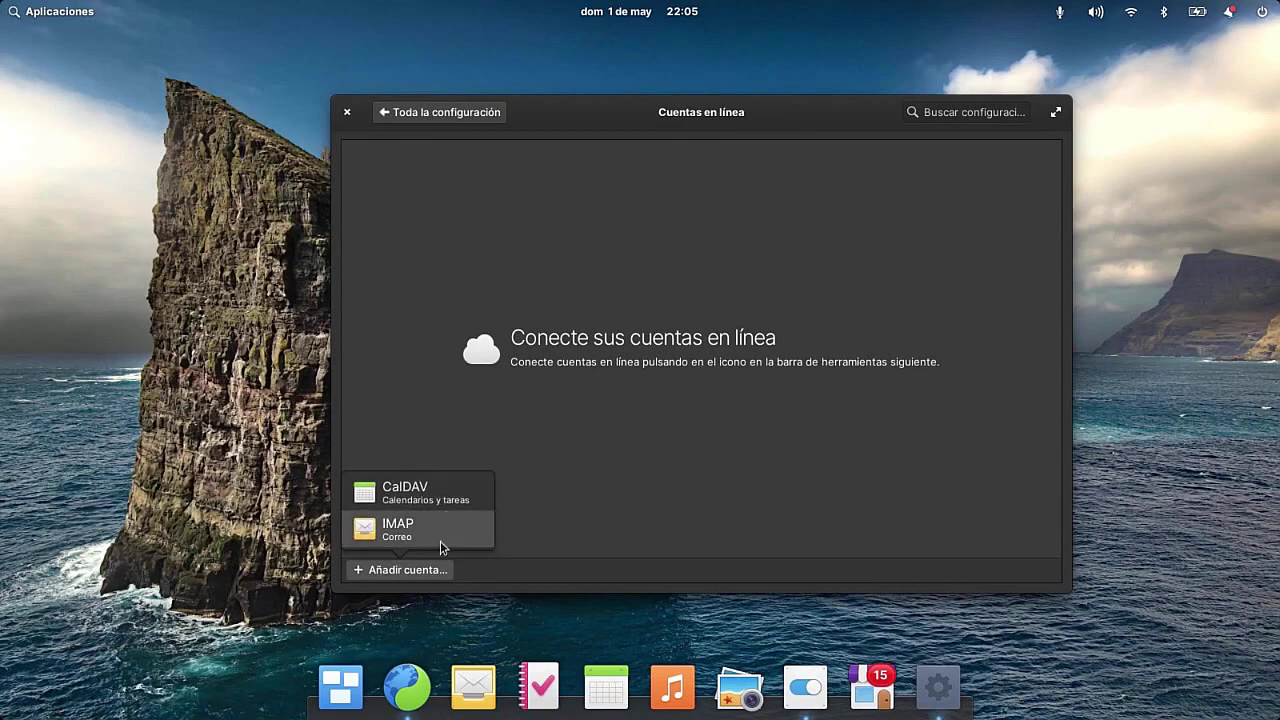
{"action": "left_click", "coordinate": [425, 420]}
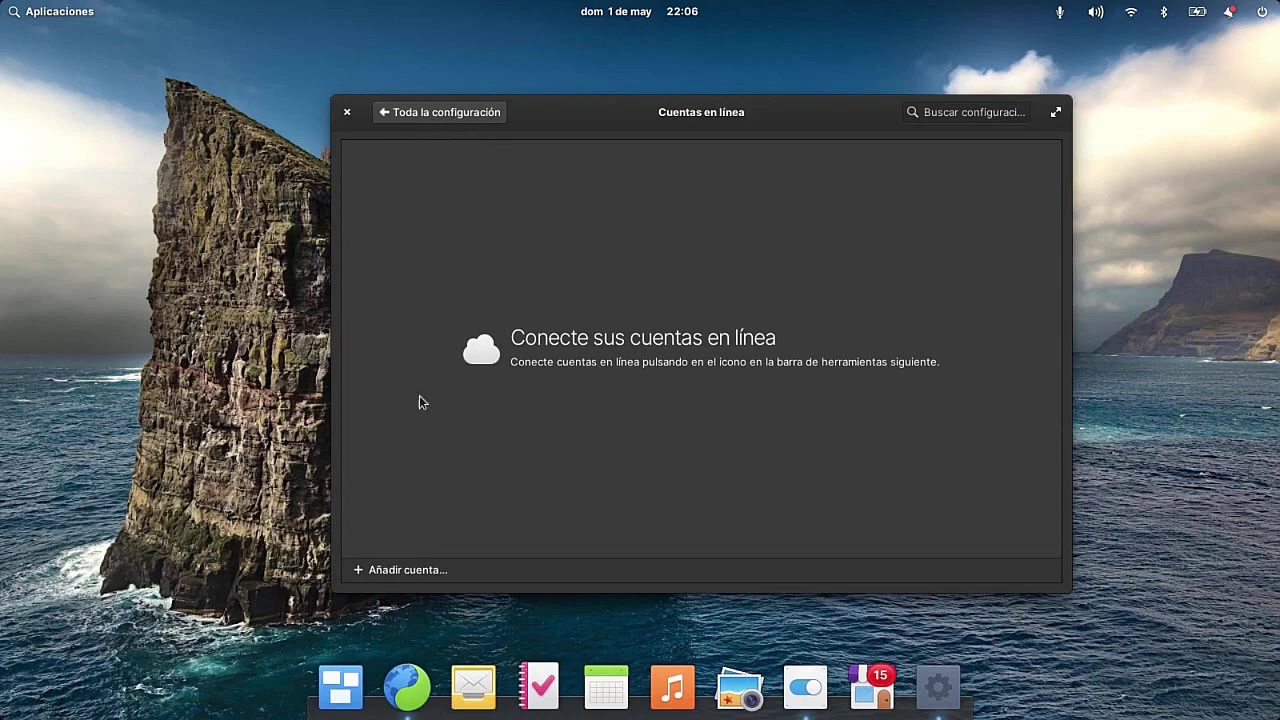
{"action": "left_click", "coordinate": [466, 116]}
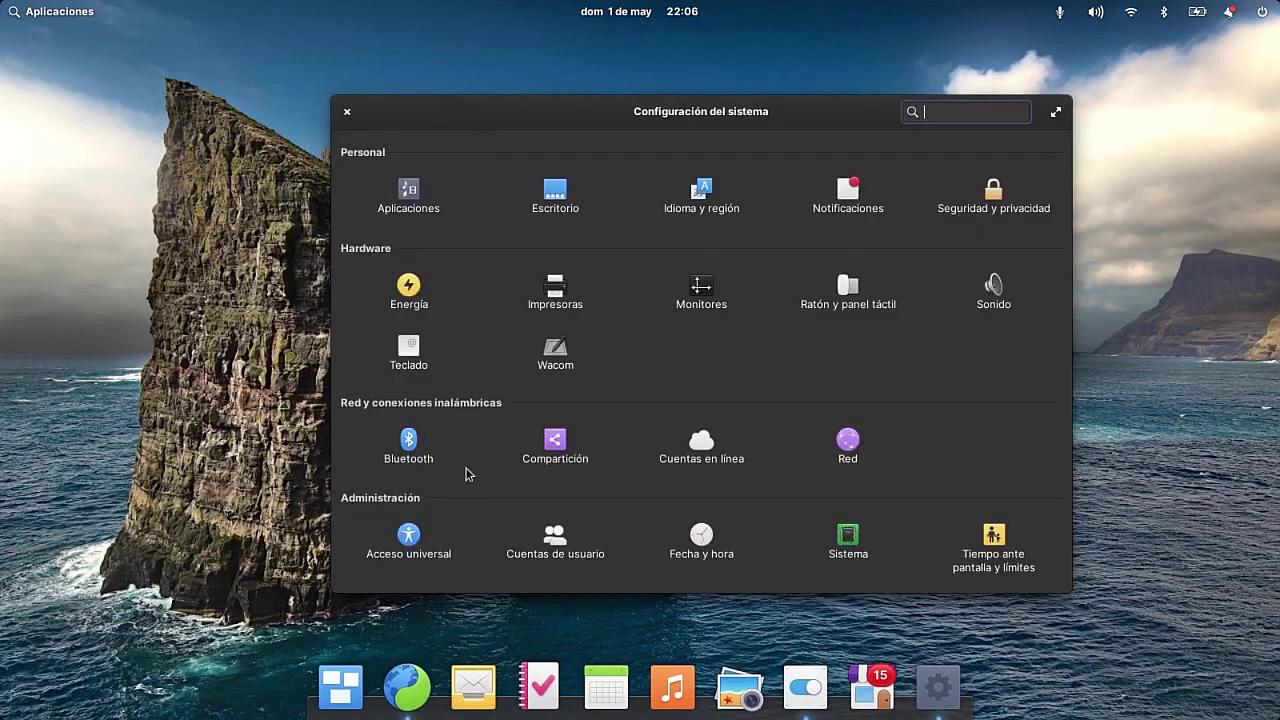
Step: Look over the Red and Cuentas de usuario pages of the system settings
{"action": "left_click", "coordinate": [848, 445]}
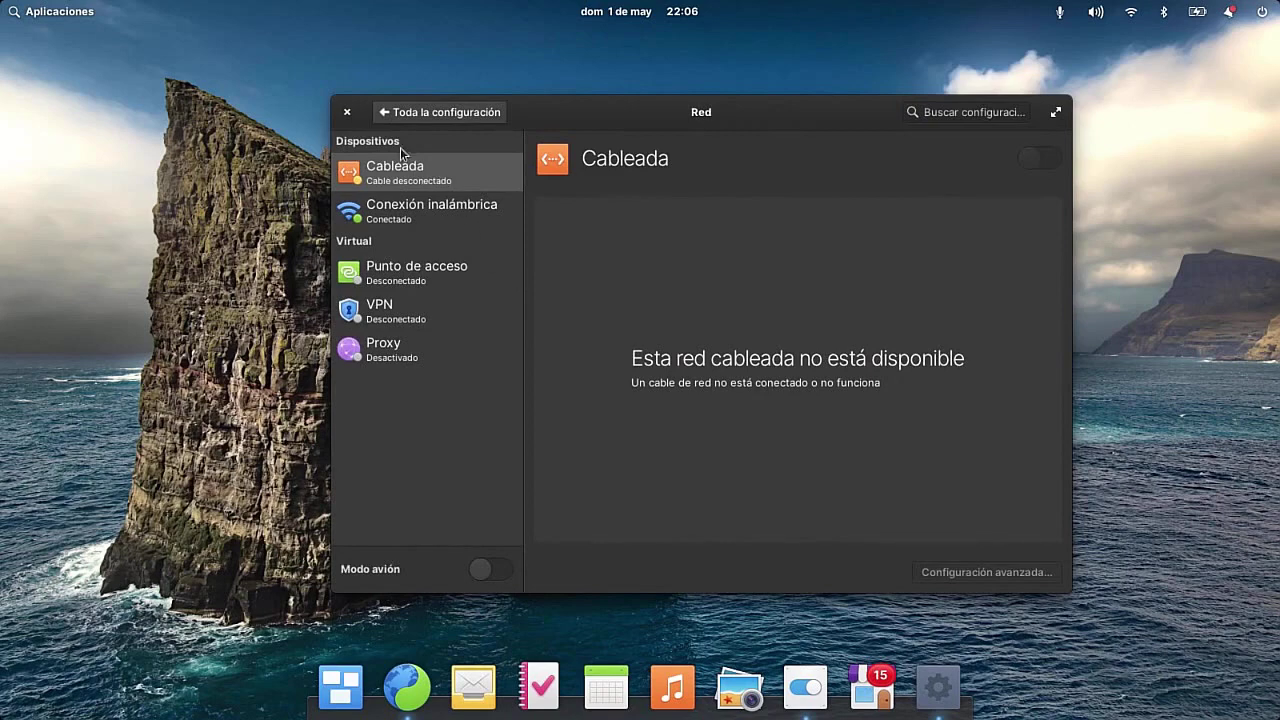
{"action": "left_click", "coordinate": [381, 116]}
{"action": "left_click", "coordinate": [557, 540]}
{"action": "left_click", "coordinate": [436, 112]}
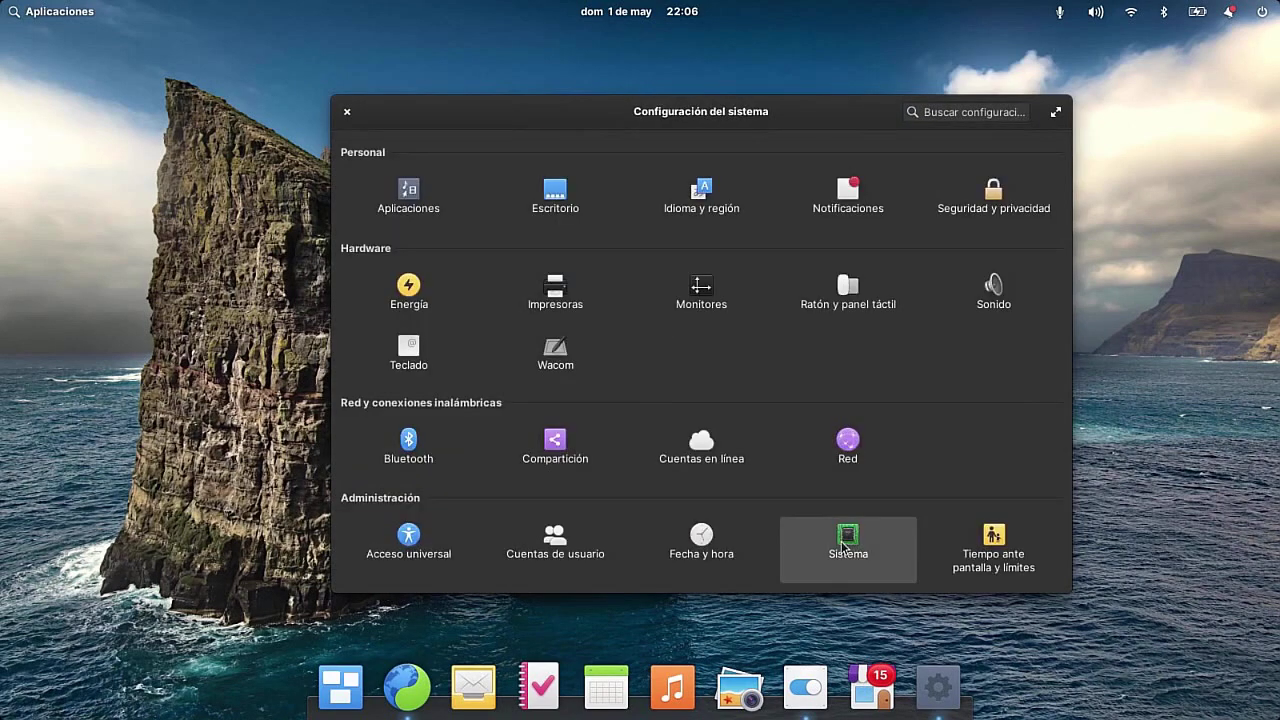
Step: Review the operating system, Hardware and Firmware information on the Sistema page, and close the system settings
{"action": "left_click", "coordinate": [848, 540]}
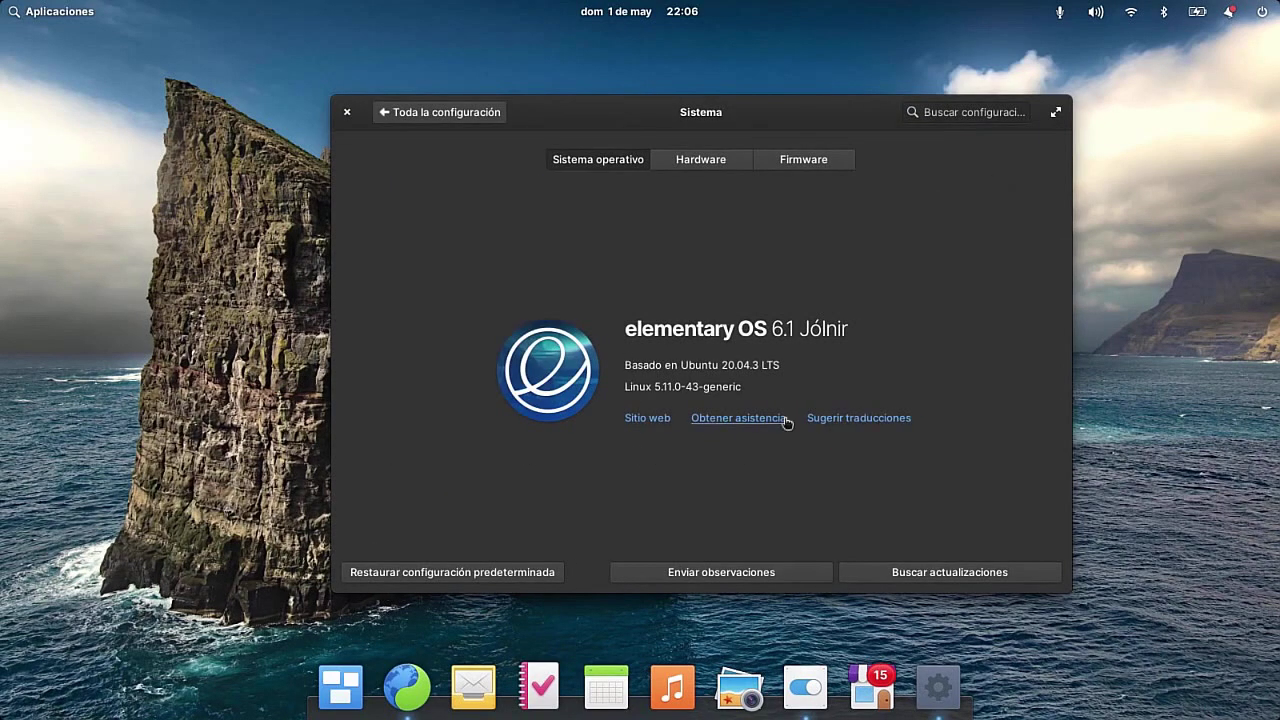
{"action": "left_click", "coordinate": [701, 168]}
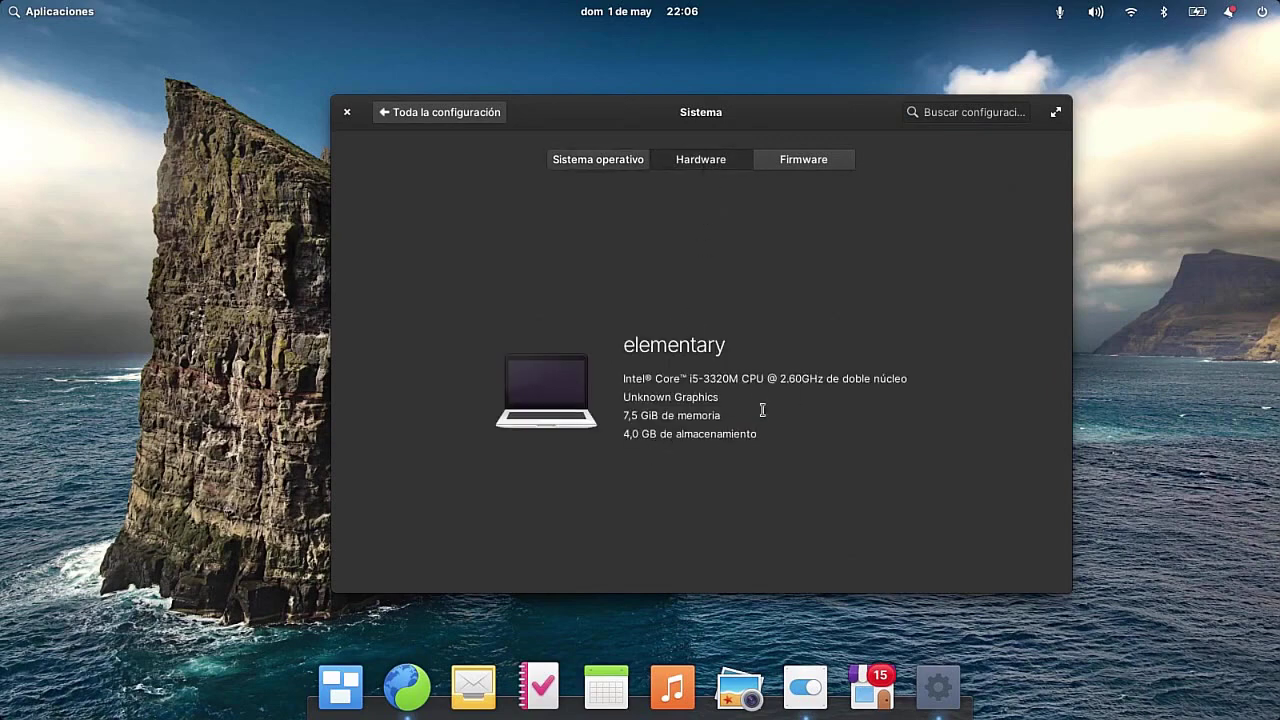
{"action": "left_click_drag", "start_coordinate": [628, 434], "coordinate": [769, 414]}
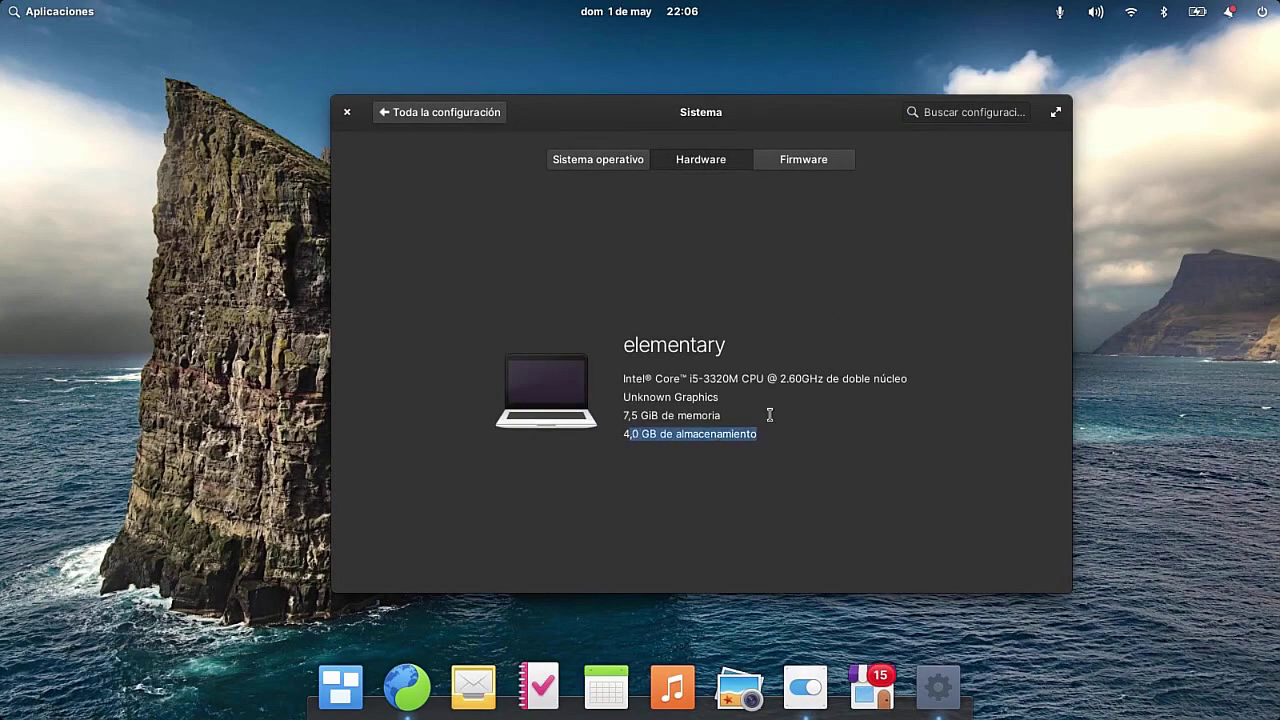
{"action": "left_click", "coordinate": [800, 164]}
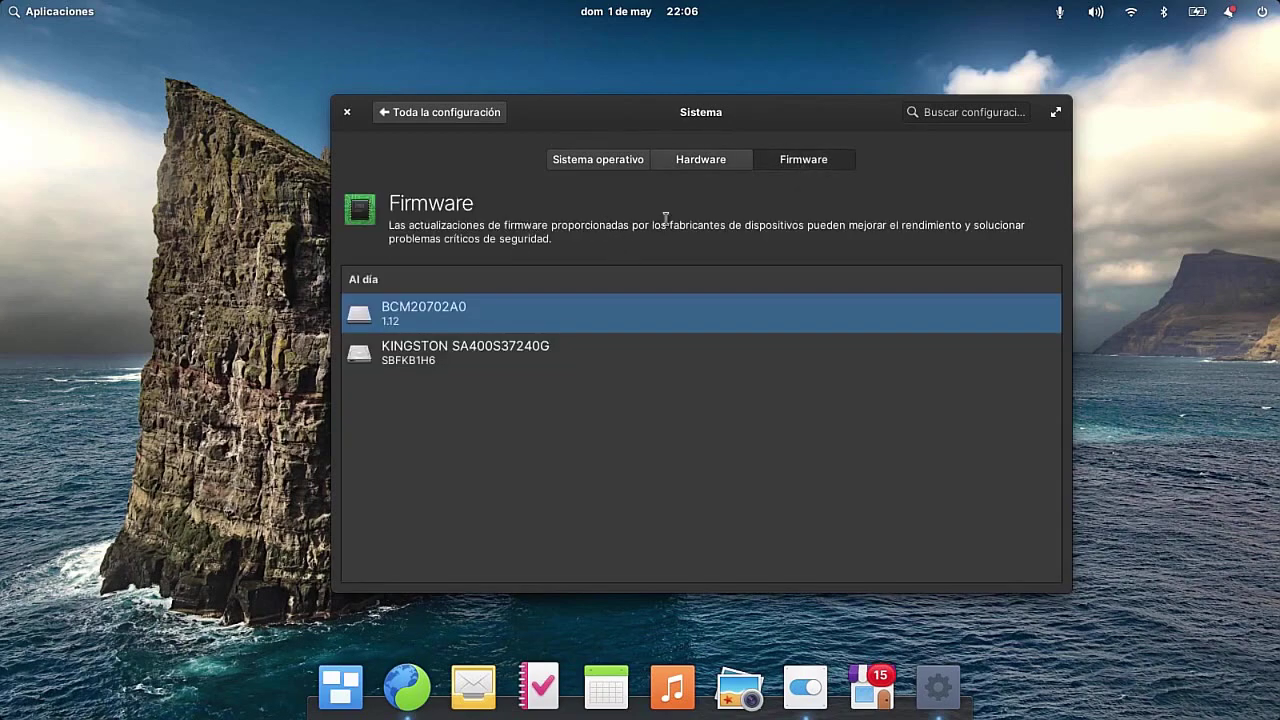
{"action": "left_click", "coordinate": [440, 112]}
{"action": "left_click", "coordinate": [347, 112]}
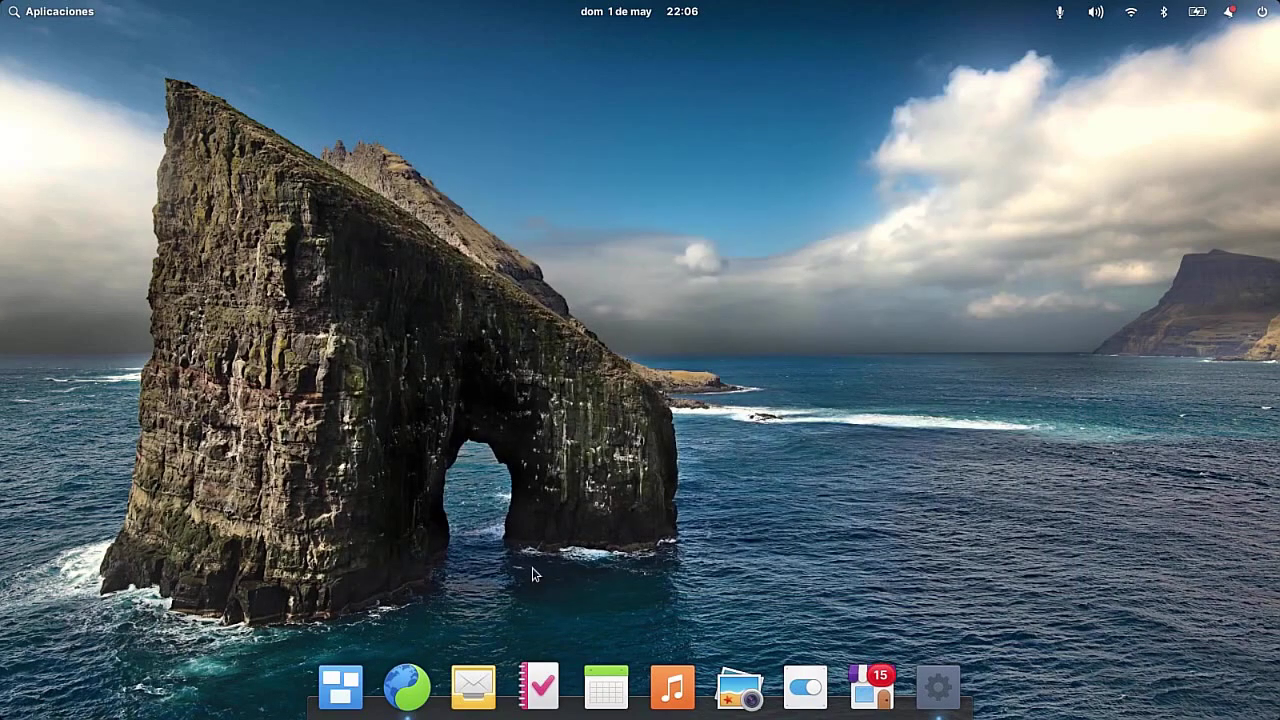
Step: View the Monitores and Luz nocturna settings through the desktop's Configuración de pantalla option, and close the settings window
{"action": "right_click", "coordinate": [728, 509]}
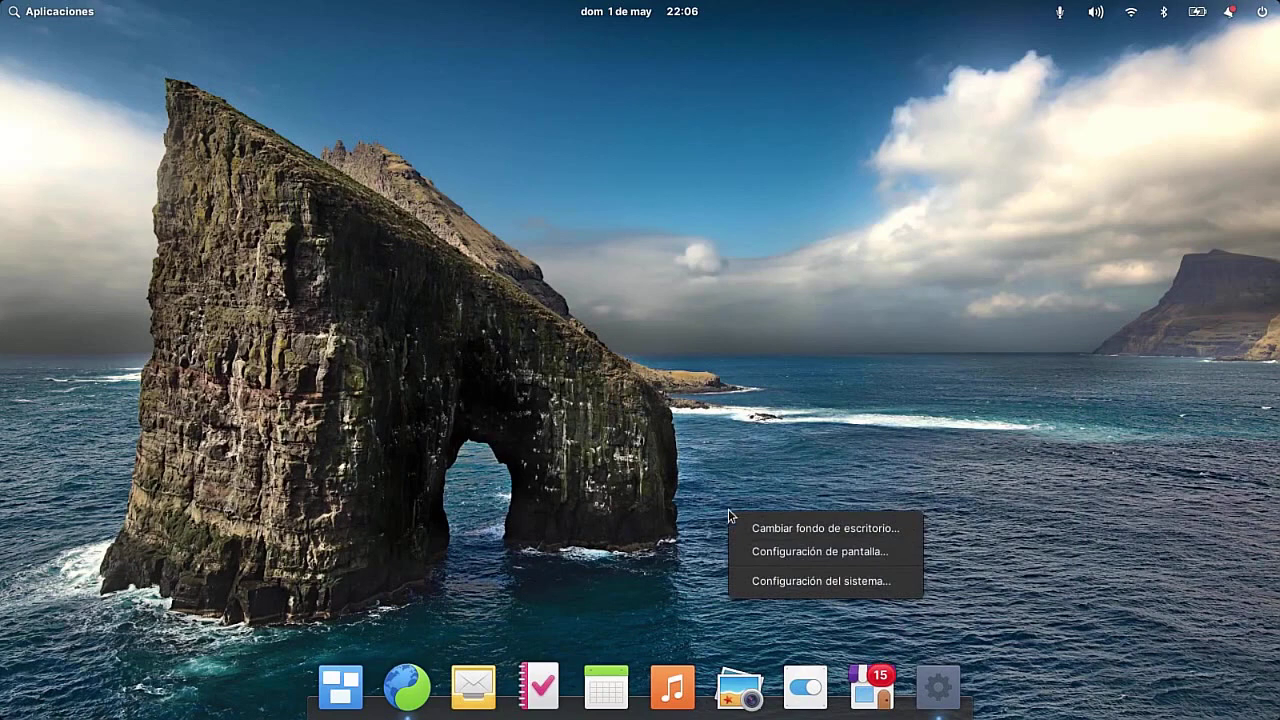
{"action": "right_click", "coordinate": [538, 553]}
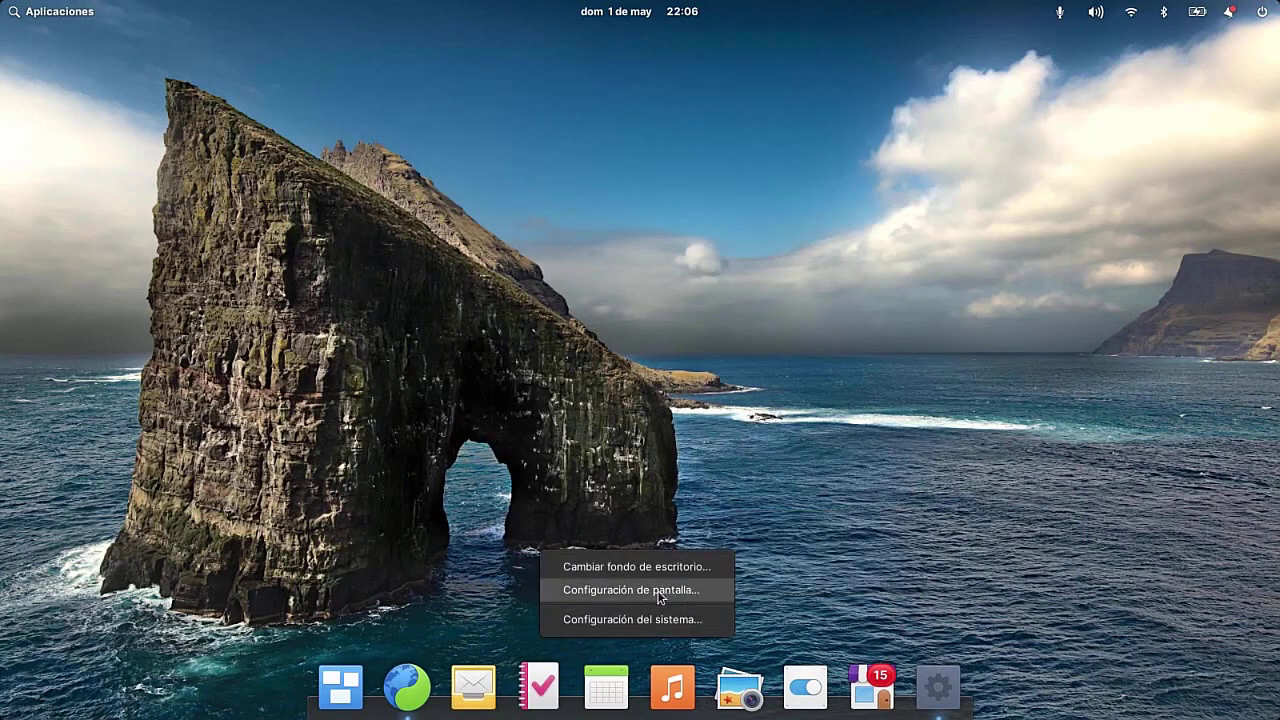
{"action": "left_click", "coordinate": [650, 590]}
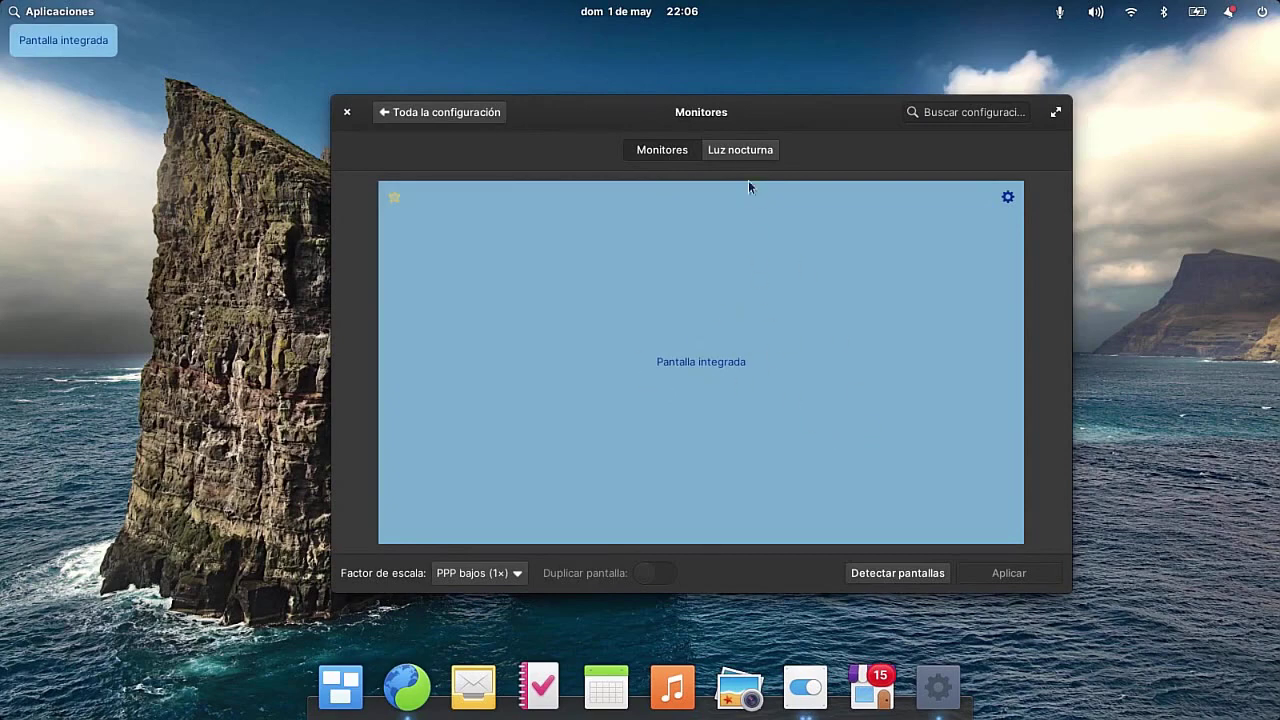
{"action": "left_click", "coordinate": [745, 150]}
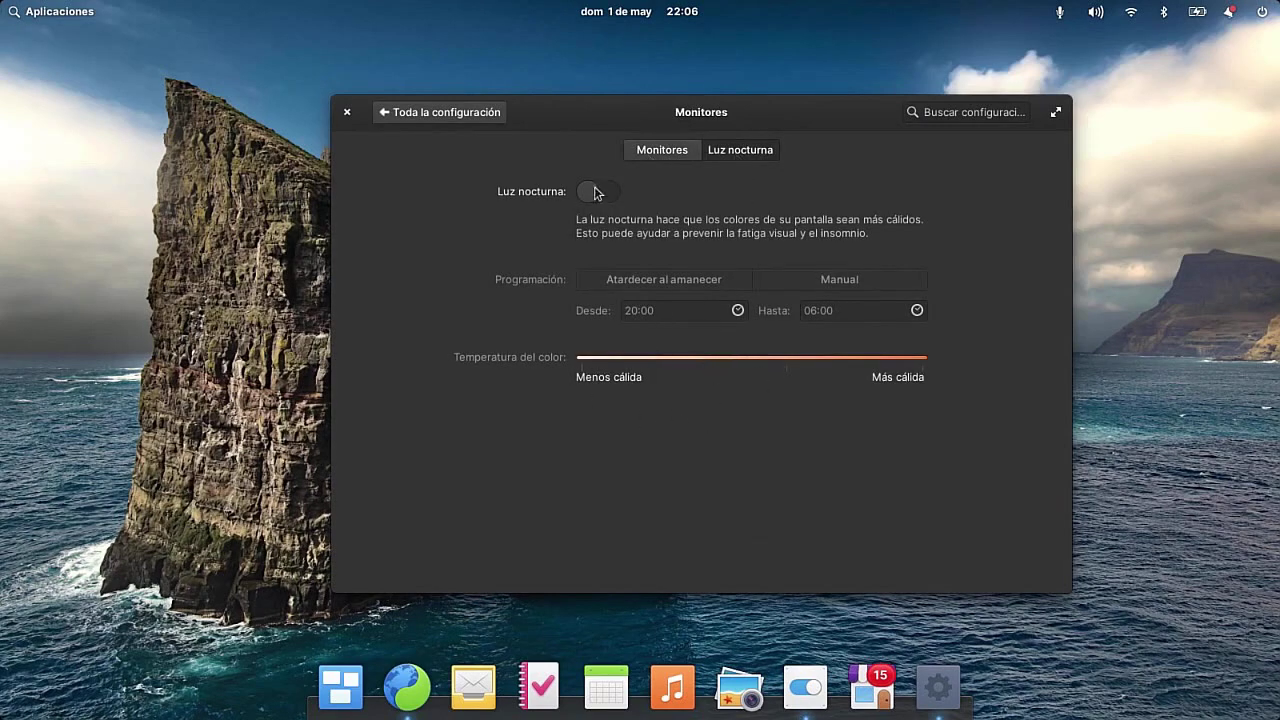
{"action": "left_click", "coordinate": [347, 112]}
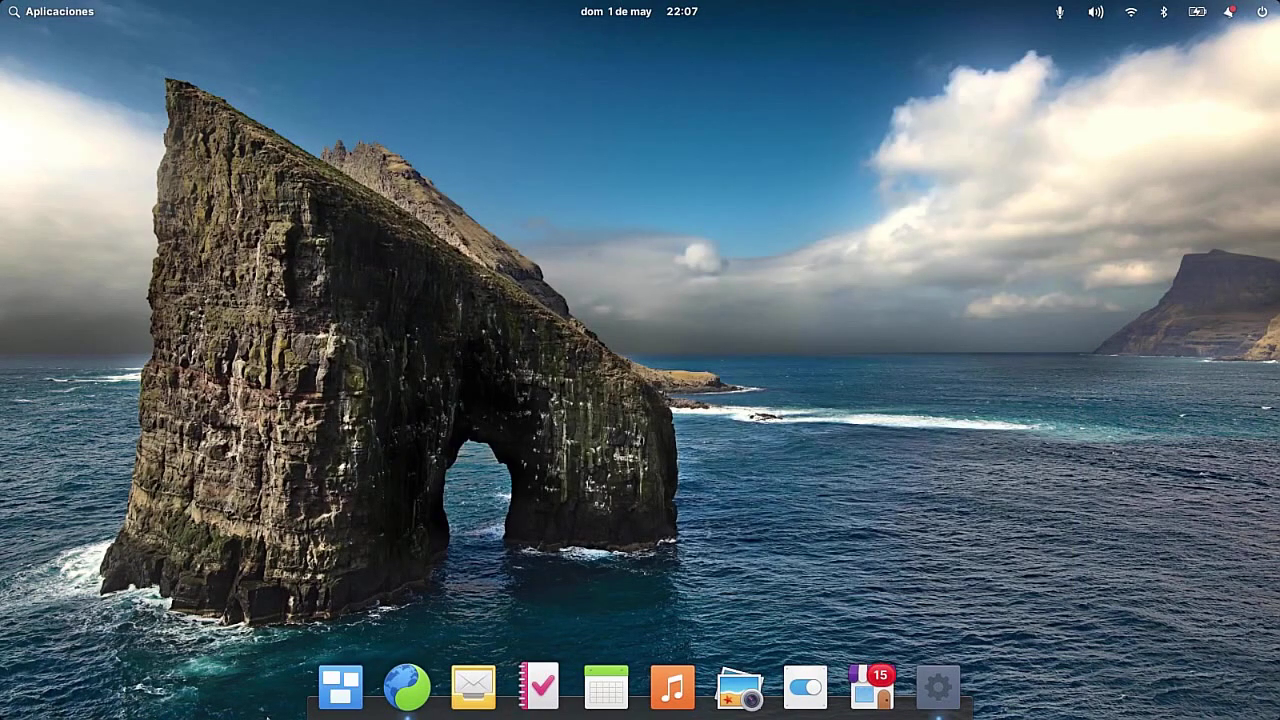
Step: Look through both pages of installed applications in the Aplicaciones launcher and dismiss it
{"action": "left_click", "coordinate": [59, 9]}
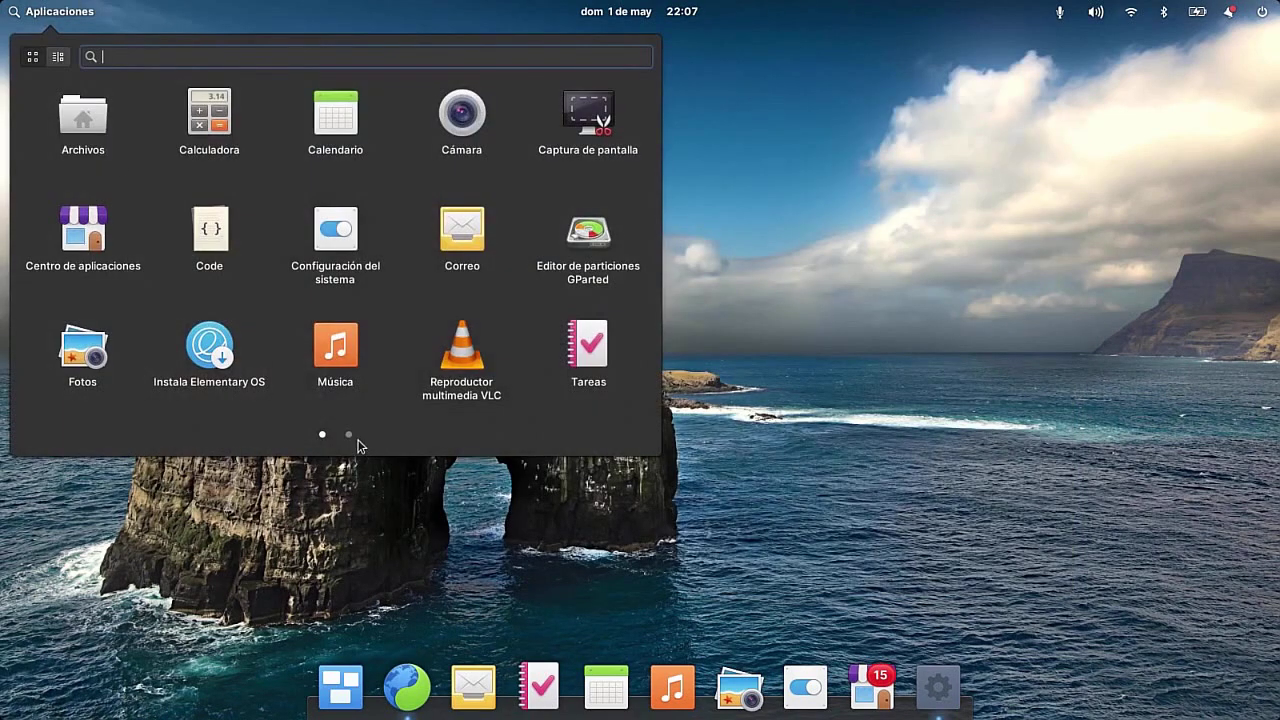
{"action": "left_click", "coordinate": [350, 436]}
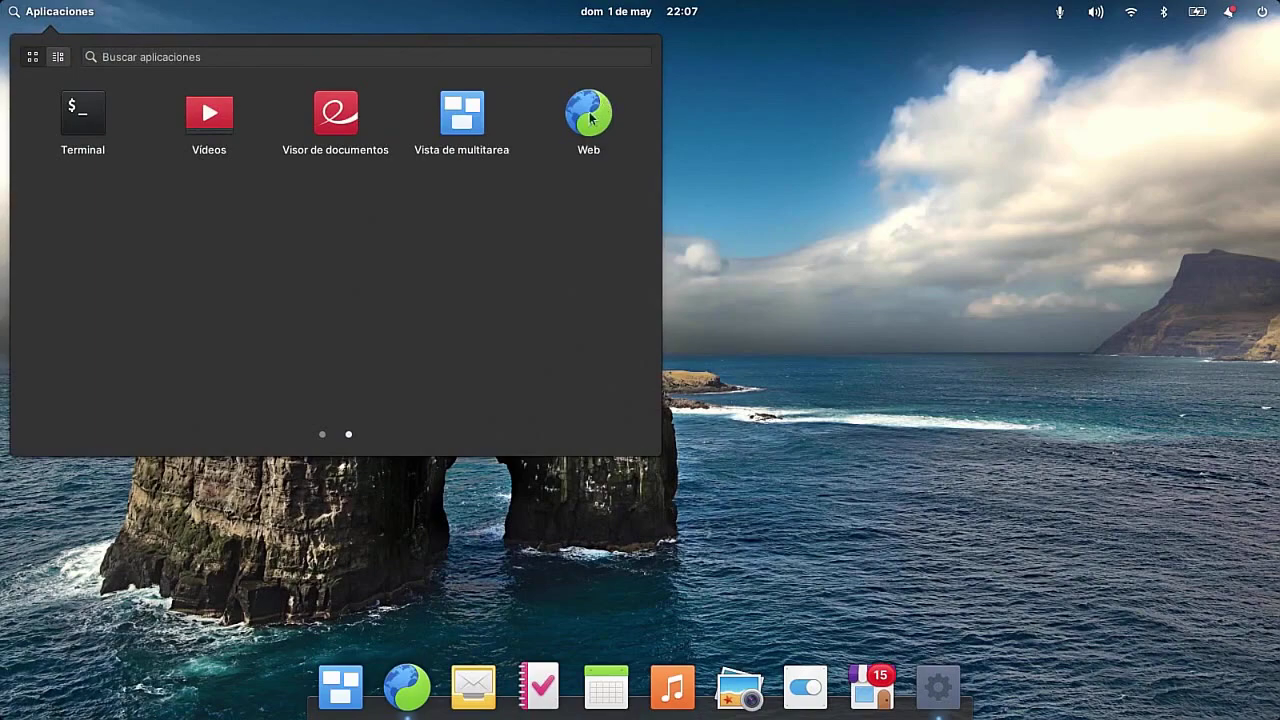
{"action": "left_click", "coordinate": [408, 688]}
Step: Switch to the Web browser to check its options menu over the elementary OS 6.1 article, and close the browser window
{"action": "left_click", "coordinate": [408, 688]}
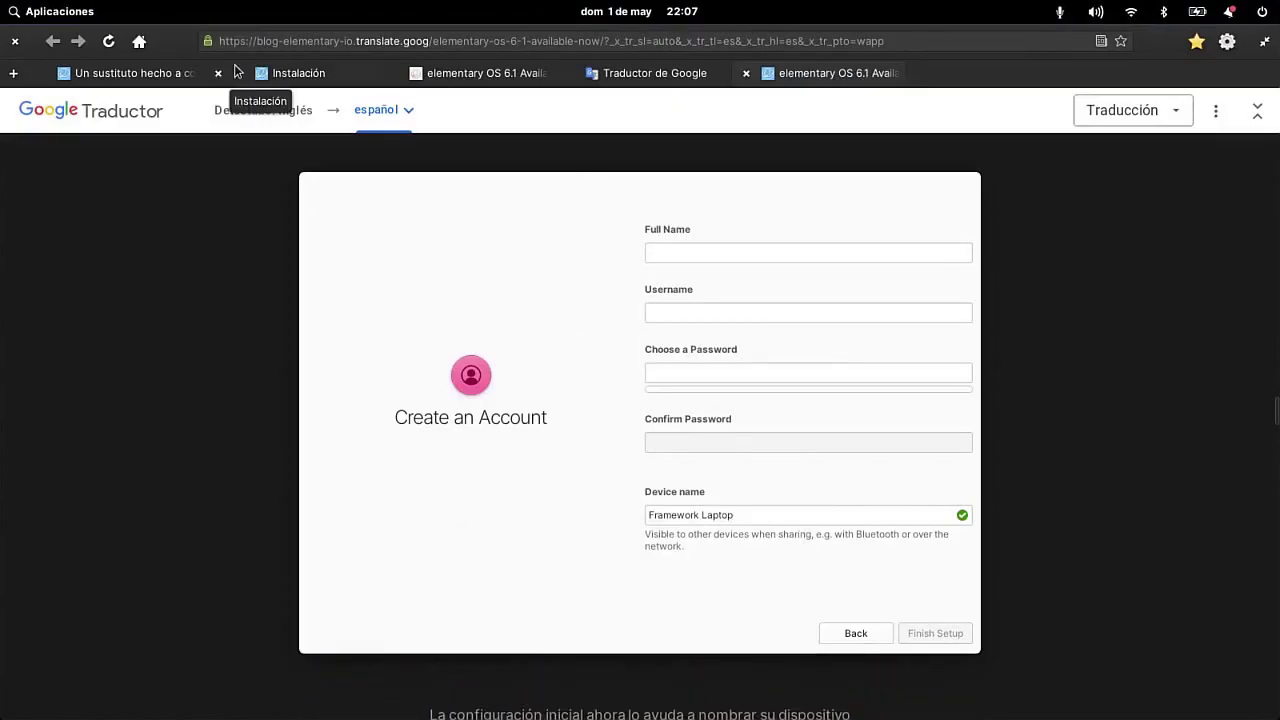
{"action": "left_click", "coordinate": [1228, 42]}
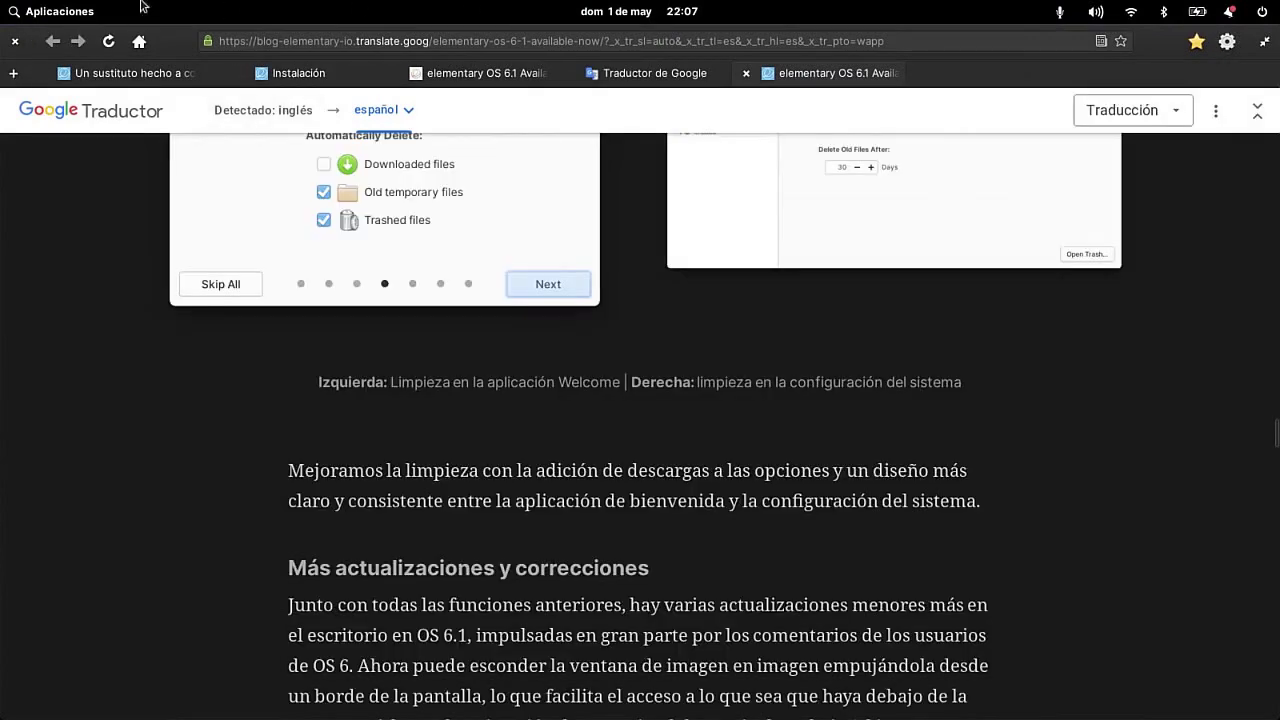
{"action": "left_click", "coordinate": [1230, 43]}
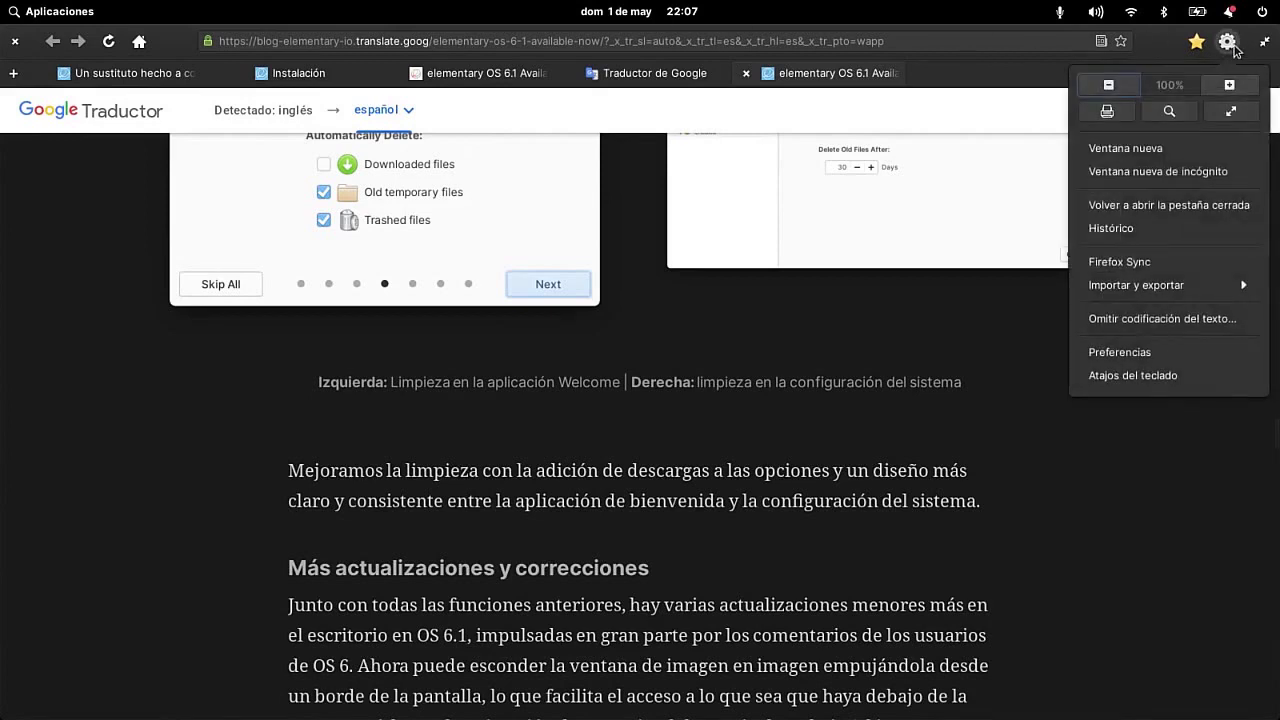
{"action": "left_click", "coordinate": [1233, 46]}
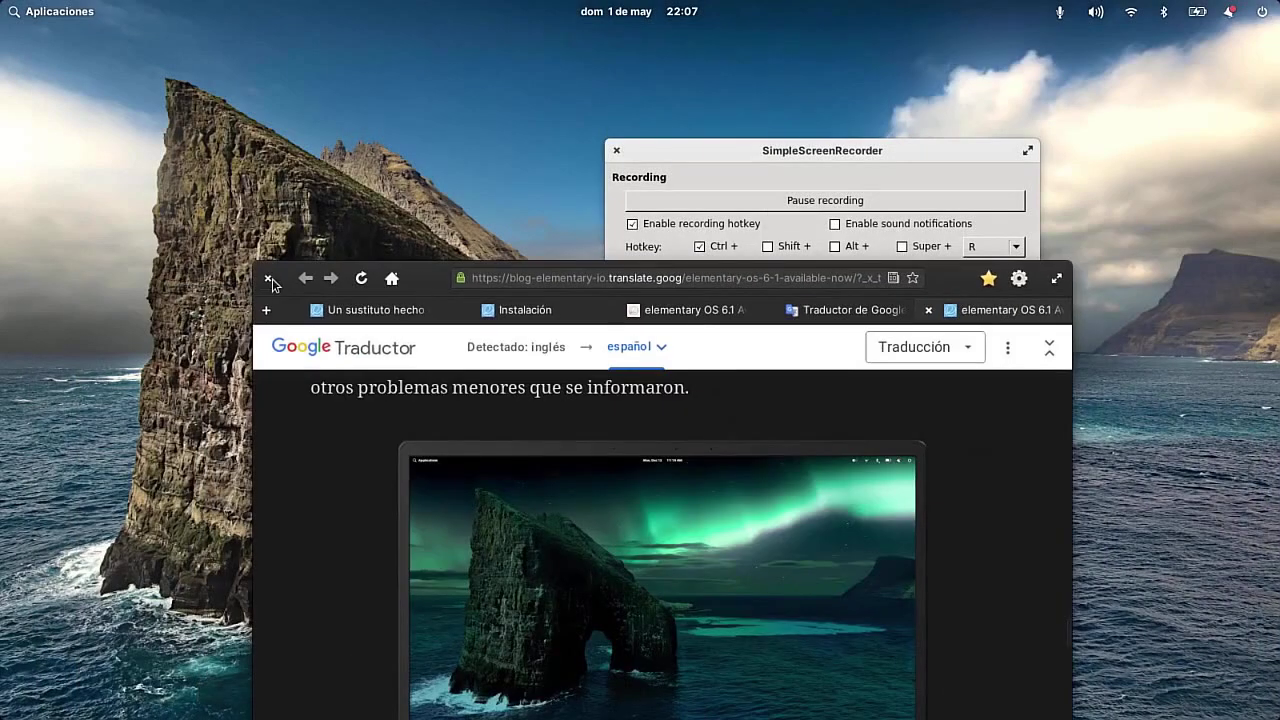
{"action": "left_click", "coordinate": [268, 279]}
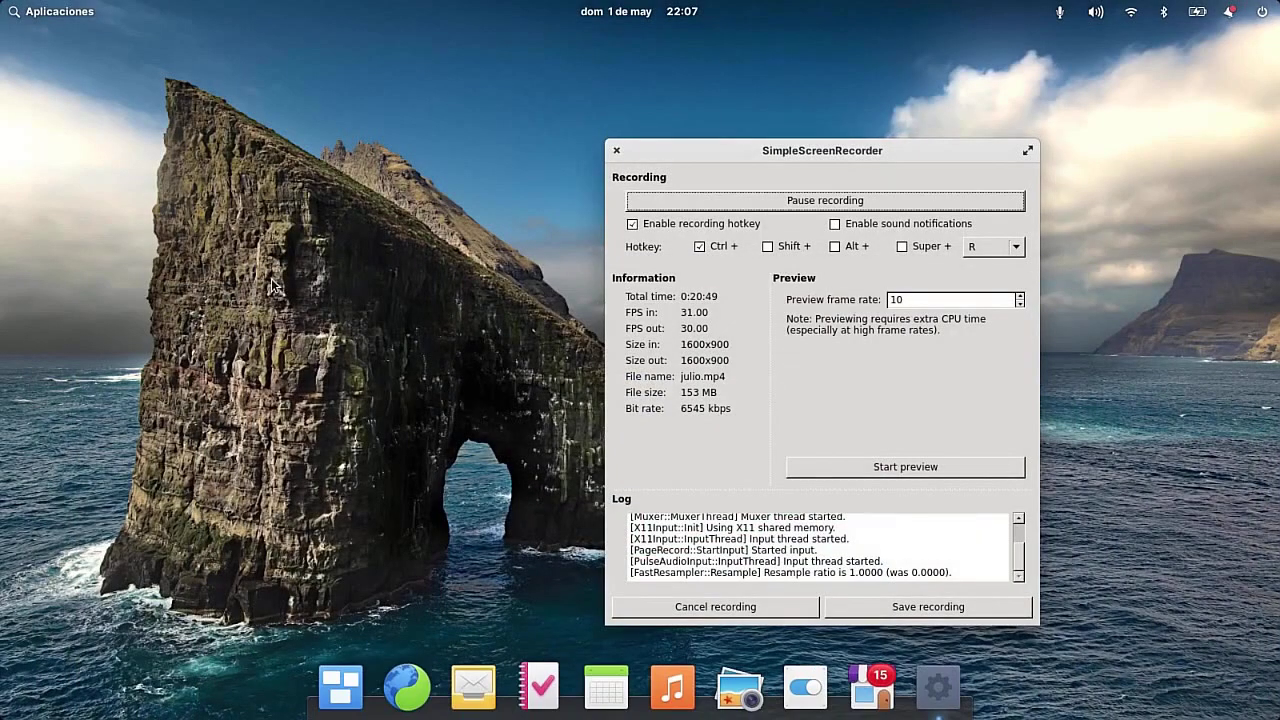